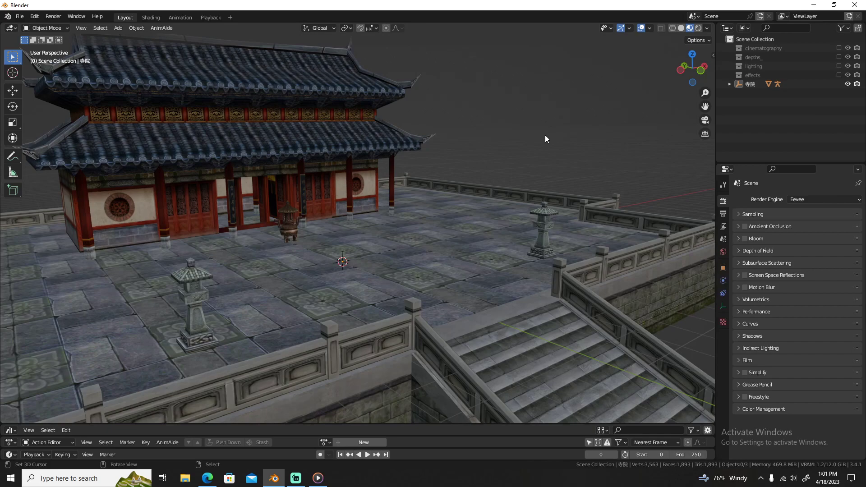
- Enable the lighting collection and switch the viewport to rendered shading
scroll(545, 135, "down", 5)
middle_click_drag(452, 242, 440, 255)
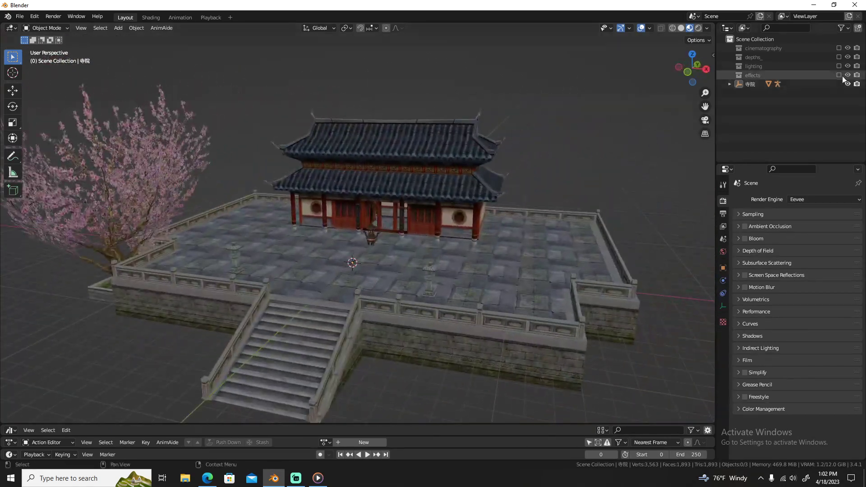
left_click(839, 66)
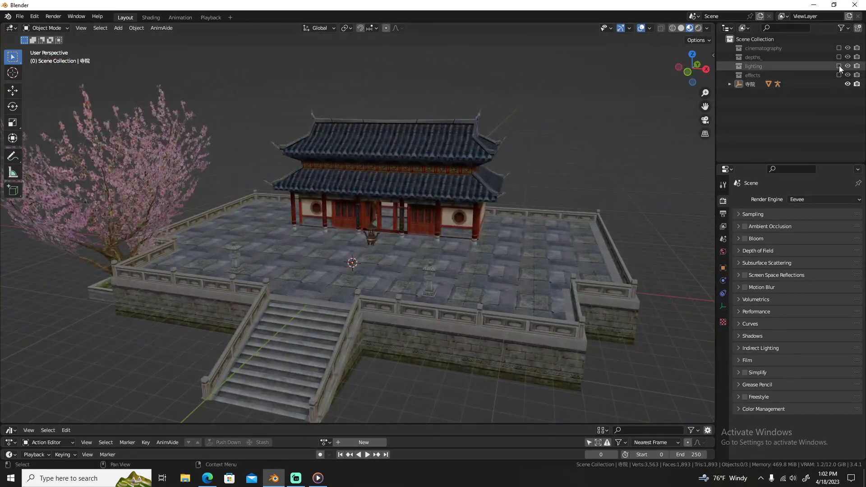
left_click(698, 29)
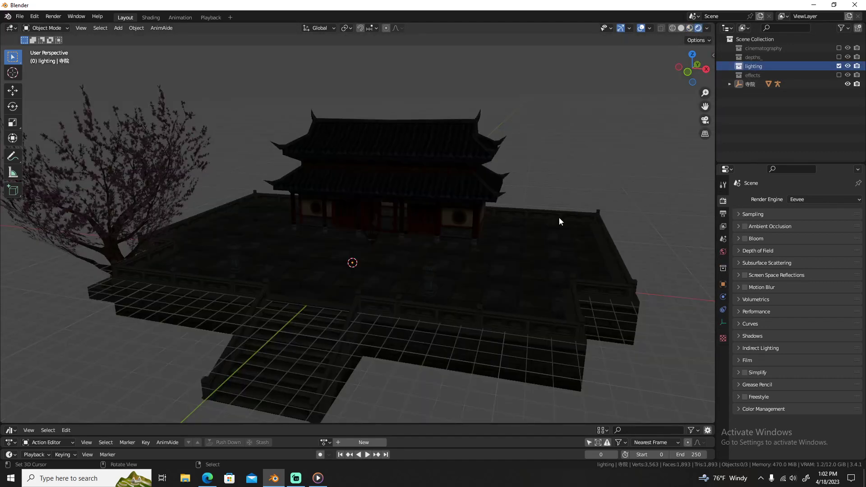
- Add a Sun light to the lighting collection
key("shift+a")
mouse_move(547, 220)
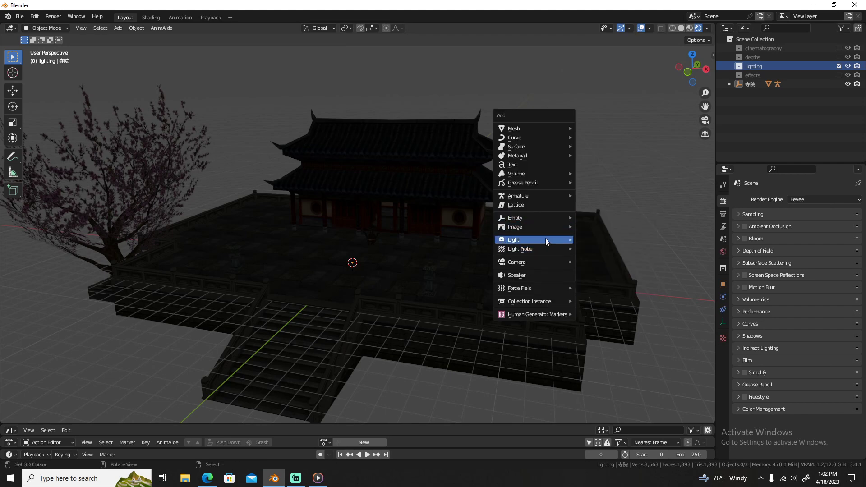
mouse_move(545, 239)
left_click(606, 250)
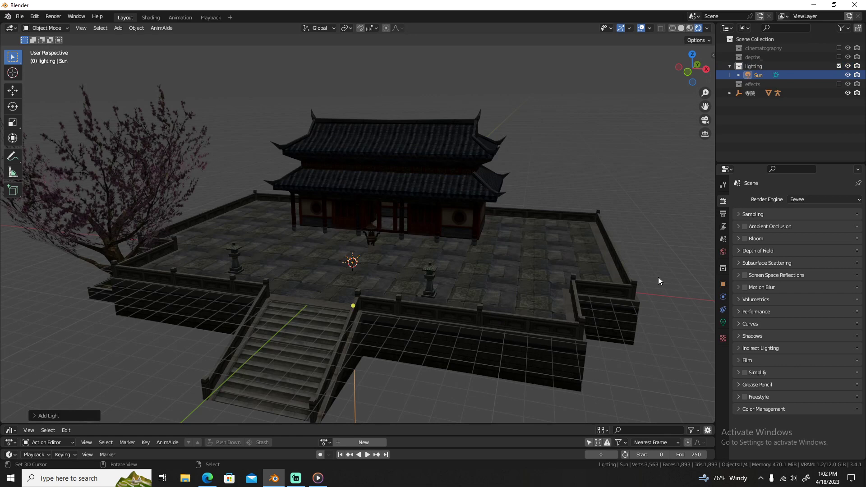
- Set the sun light's Z location to 90 m
left_click(723, 285)
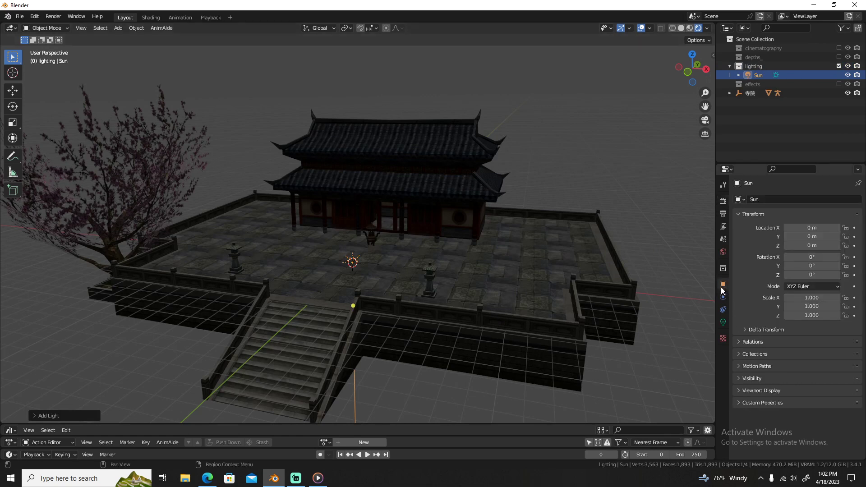
left_click(814, 246)
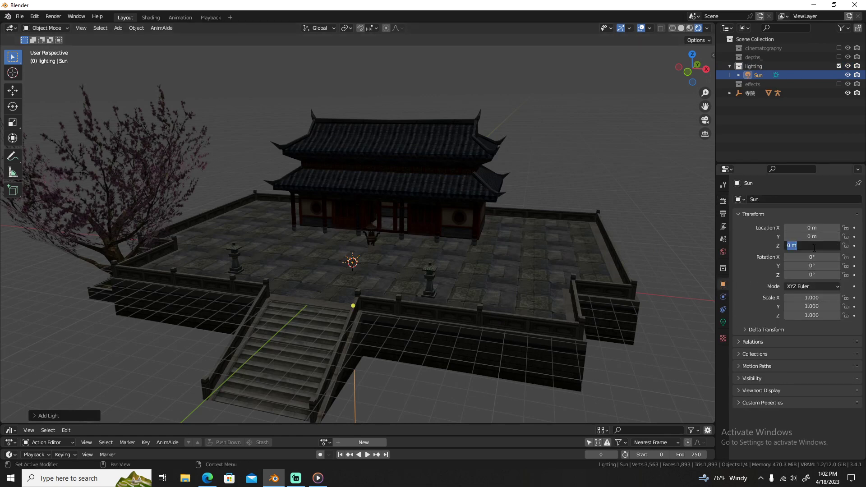
type("90")
key("Return")
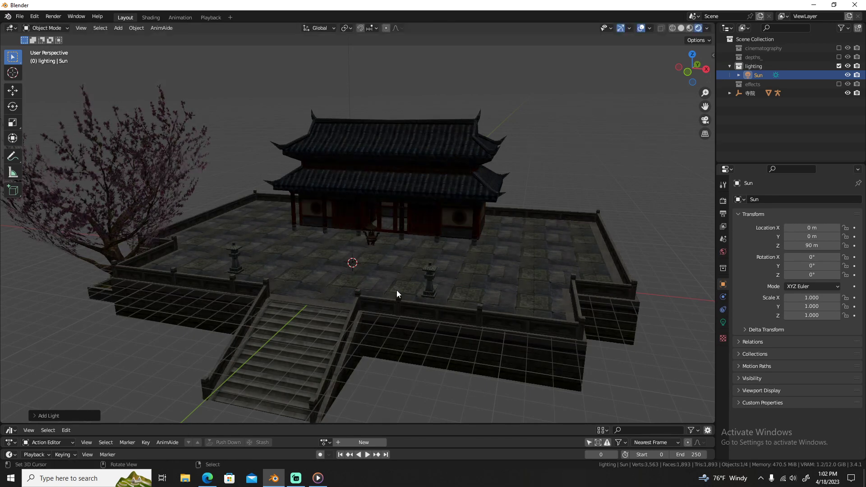
- Clear the sun light's location and try a free trackball rotation on it
key("alt+g")
key("r")
key("r")
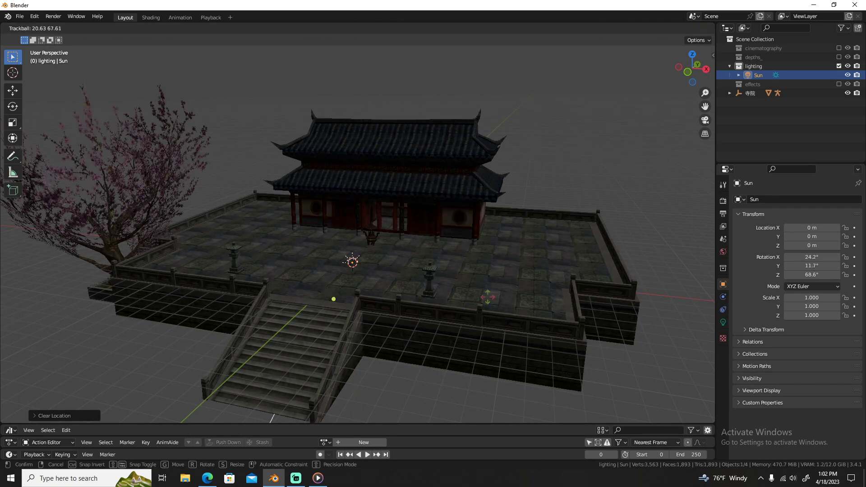
right_click(442, 303)
- Raise the sun light back to a Z location of 90 m
left_click(811, 246)
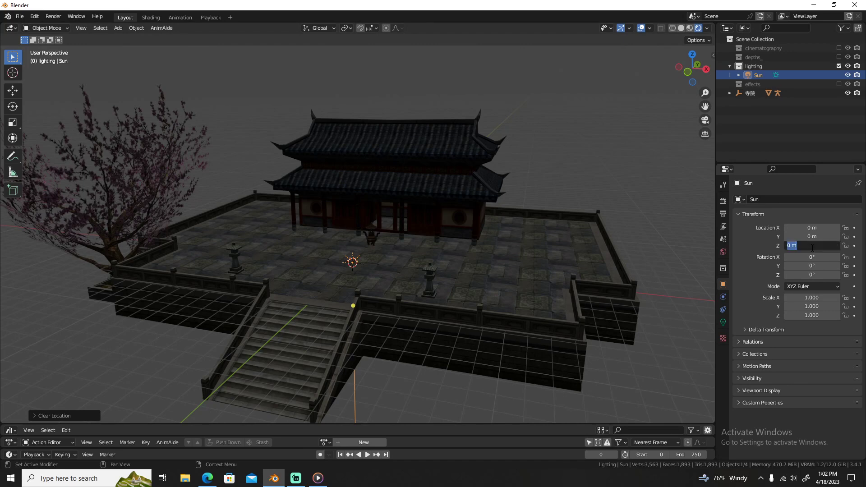
type("90")
key("Return")
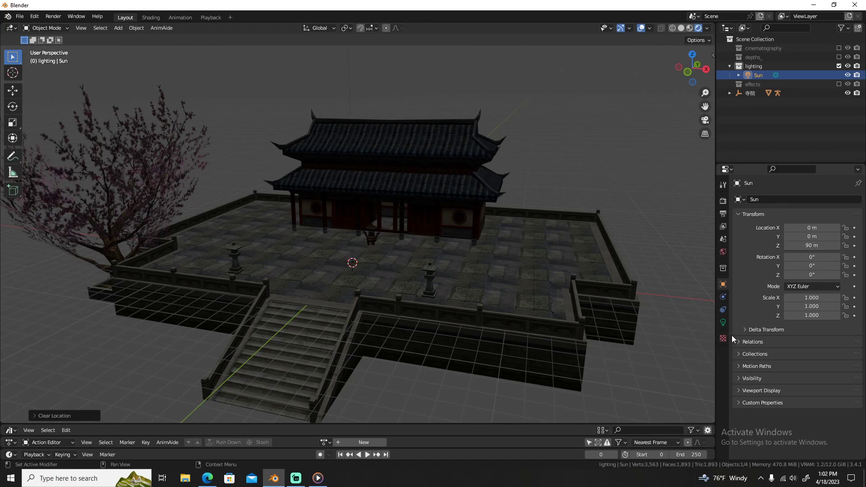
- Turn on Ambient Occlusion for the render and set the sun light's strength to 120
left_click(723, 200)
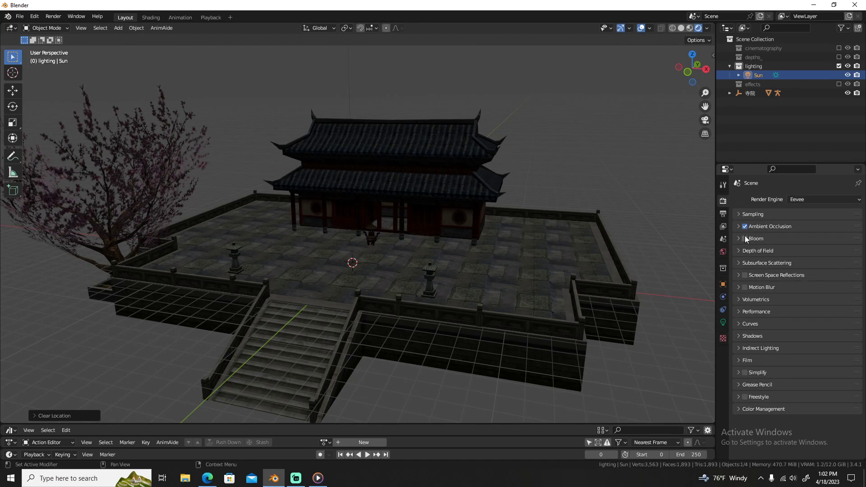
left_click(722, 322)
left_click(813, 261)
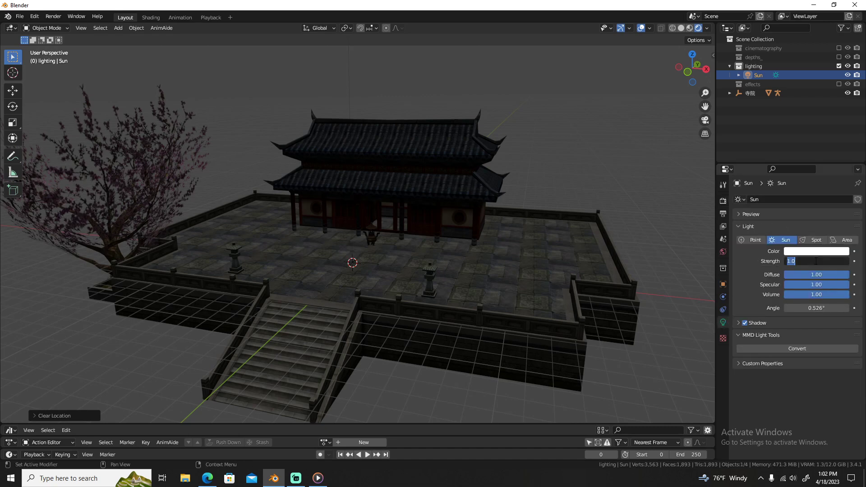
type("120")
key("Return")
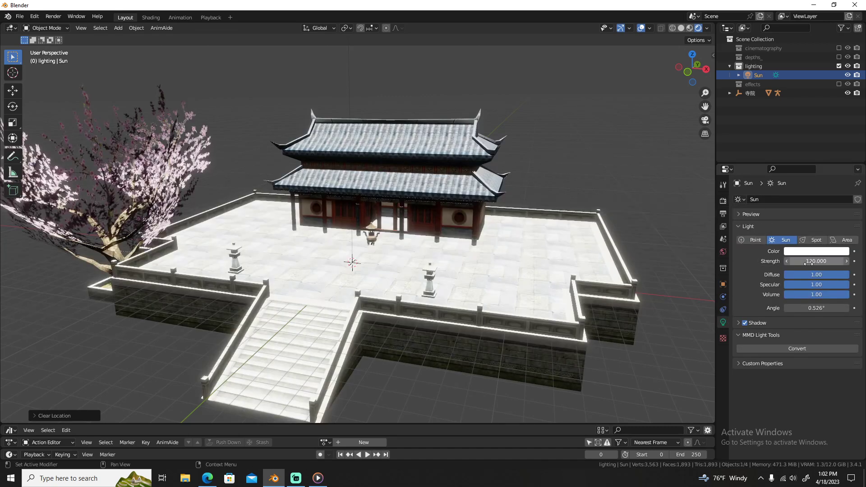
- Enable Contact Shadows for the sun light and lower its shadow bias to 0.001
left_click(767, 322)
left_click(752, 363)
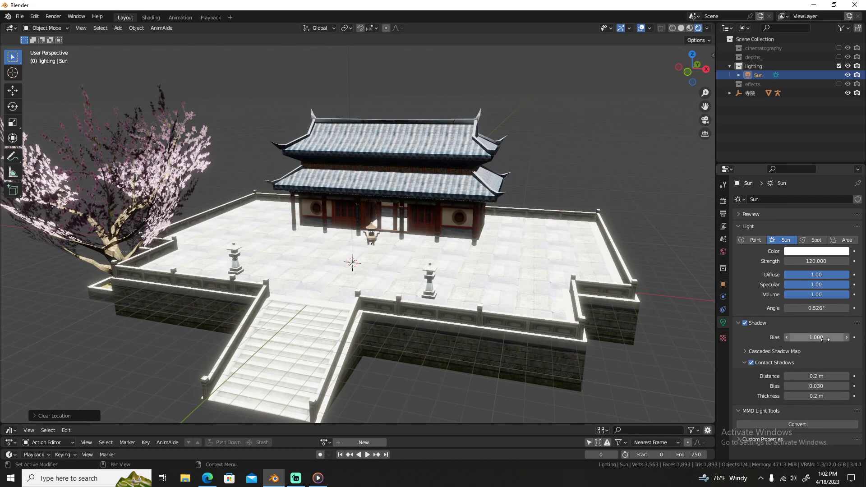
left_click_drag(816, 337, 803, 351)
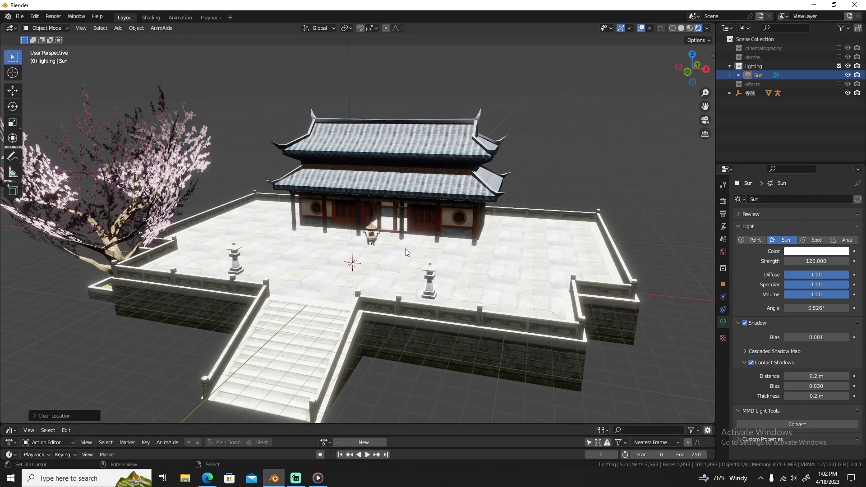
- Try free trackball rotations of the sun light to change the light direction on the temple
key("r")
key("r")
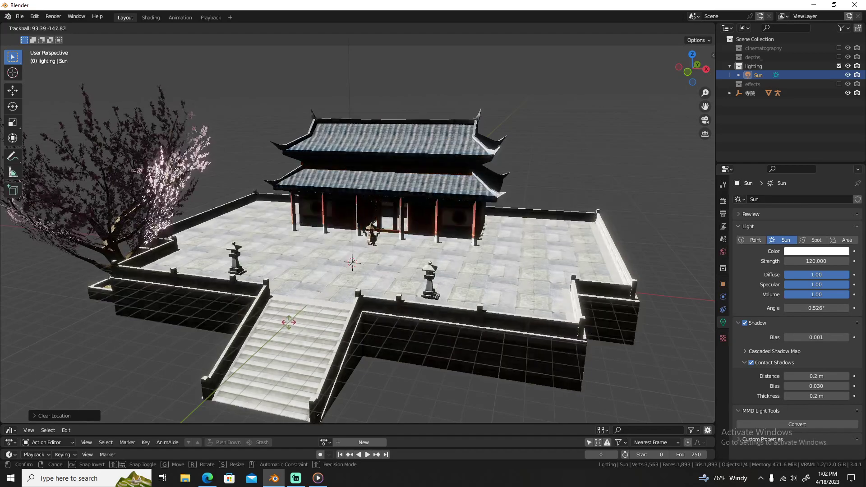
left_click(381, 265)
scroll(381, 265, "down", 4)
middle_click_drag(381, 266, 427, 298)
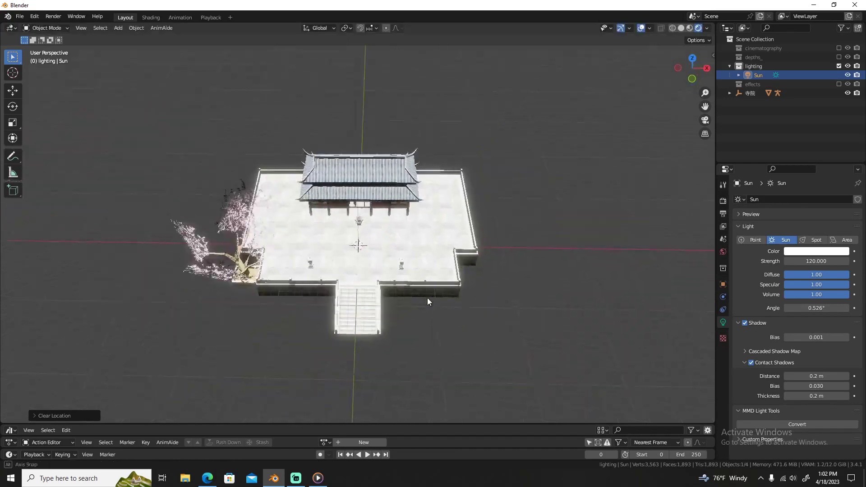
key("r")
key("r")
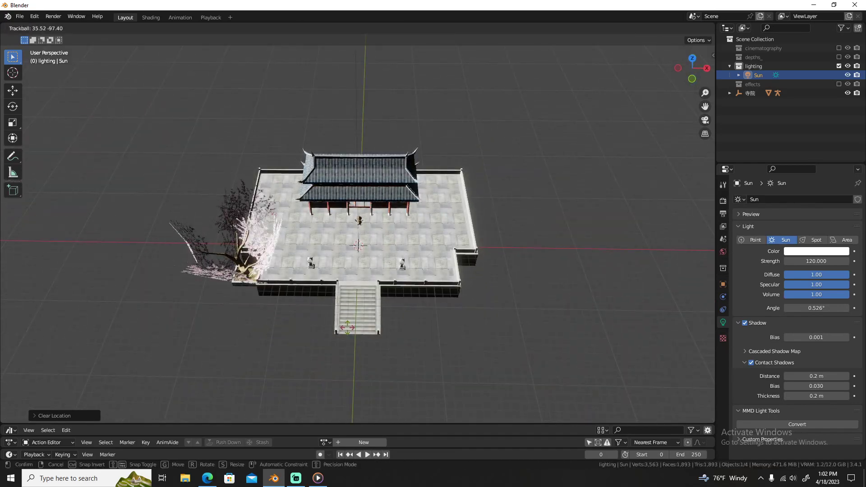
left_click(376, 314)
middle_click_drag(378, 311, 349, 277)
scroll(364, 276, "up", 3)
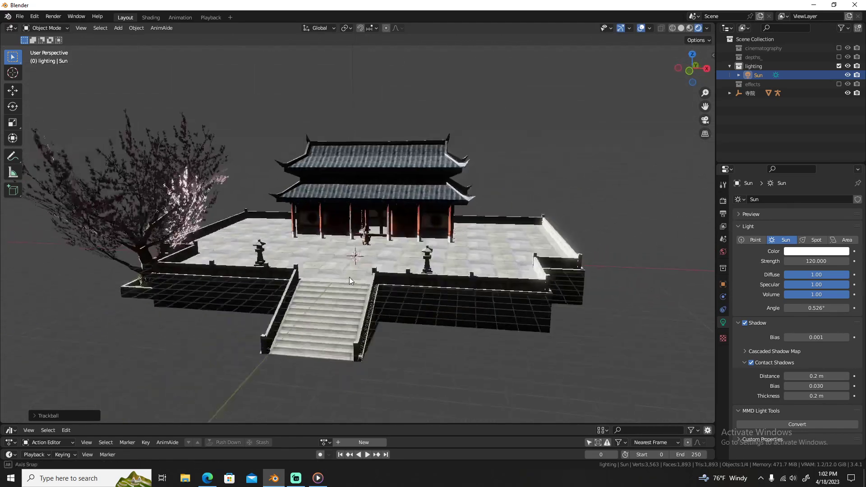
- Clear the sun light's rotation and trackball-rotate it by about 15 and -83 degrees
key("alt+r")
key("r")
key("r")
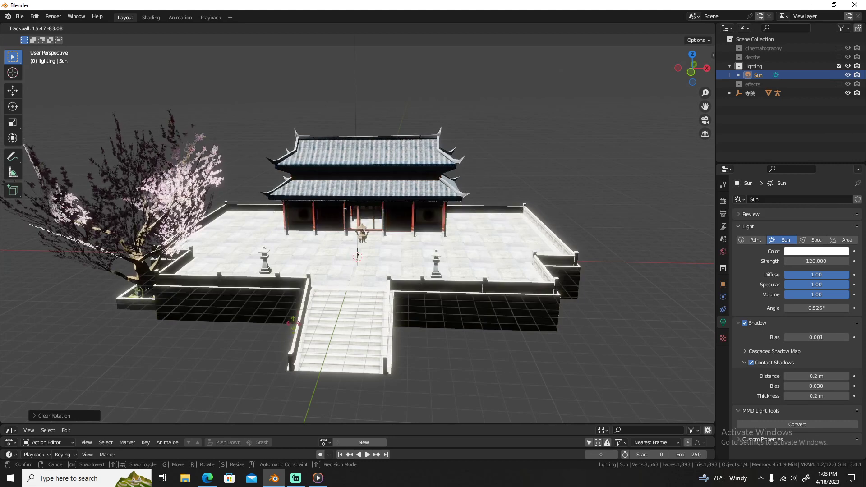
left_click(293, 322)
- On the temple mesh's material 材質26, try the Alpha Hashed and Opaque shadow modes, then choose Alpha Clip
left_click(176, 210)
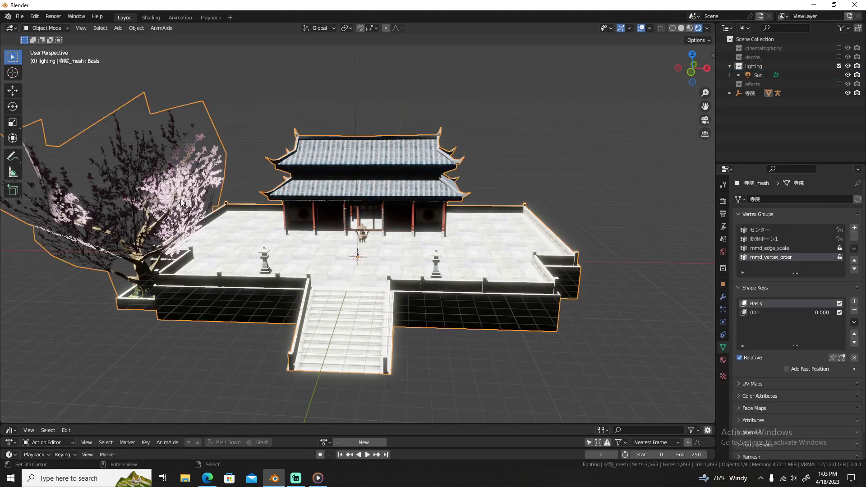
left_click(722, 360)
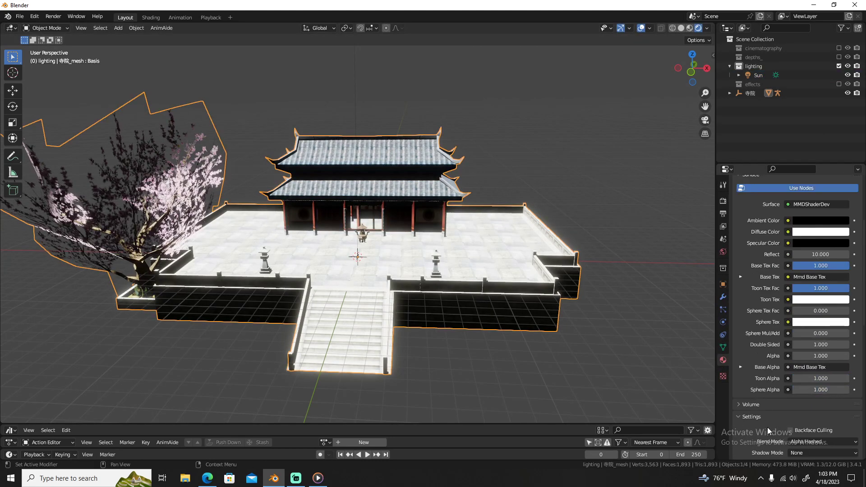
scroll(776, 424, "down", 10)
left_click(799, 255)
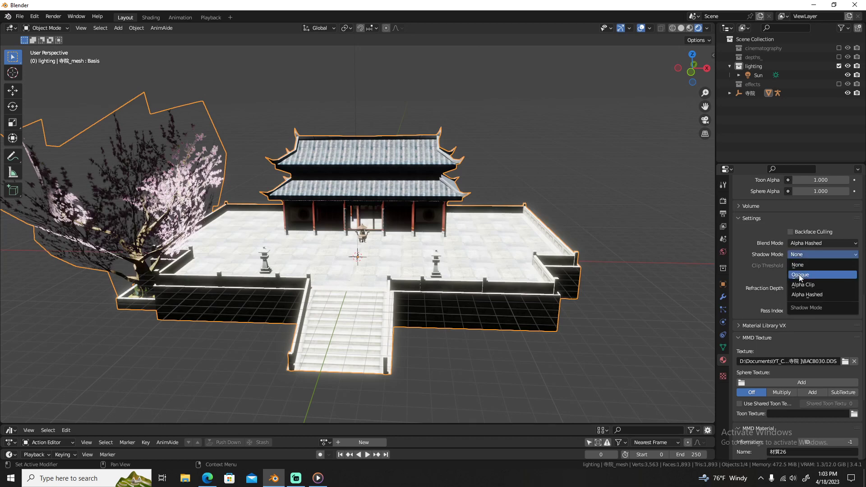
left_click(806, 296)
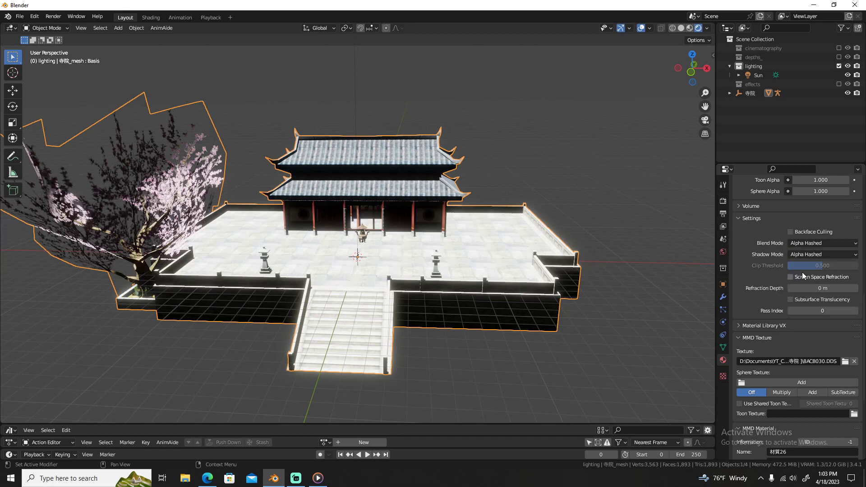
left_click(809, 256)
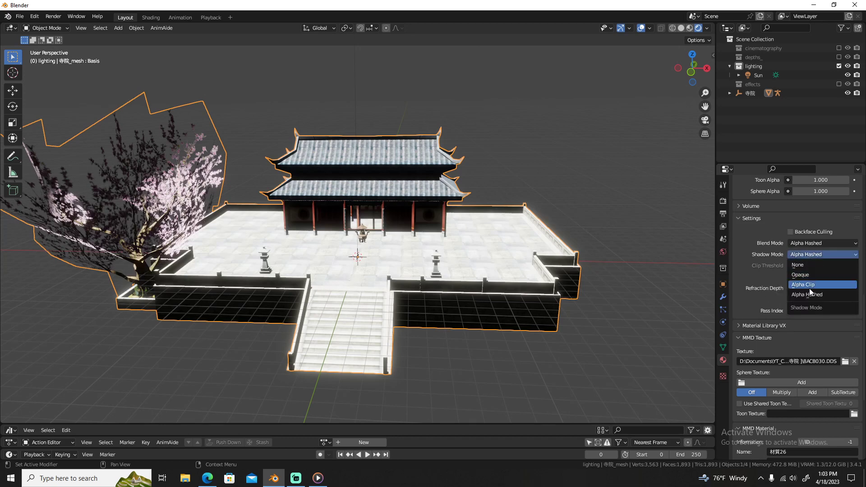
left_click(809, 275)
left_click(818, 255)
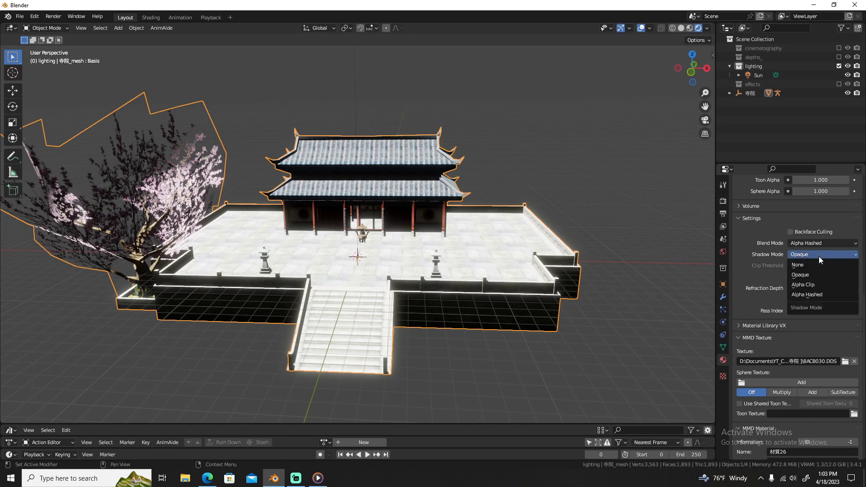
left_click(818, 285)
scroll(796, 280, "up", 15)
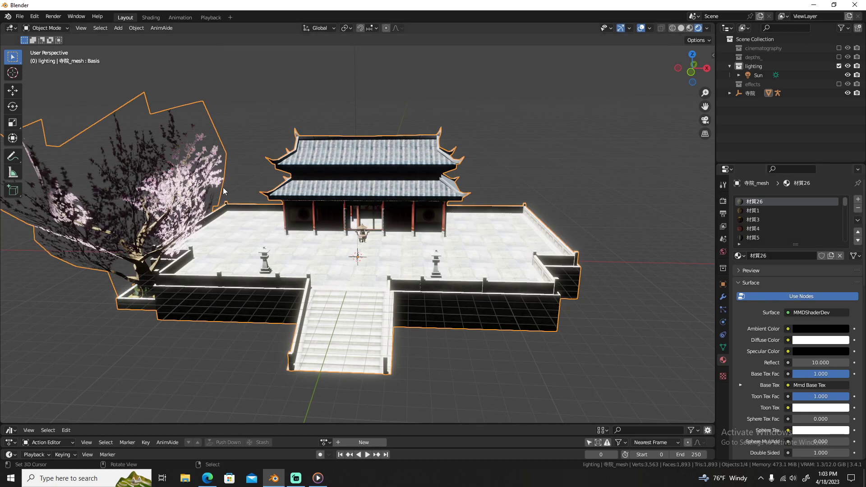
- In Edit Mode, select a face of the blossom tree to make its material 材質25 active
key("Tab")
key("alt+a")
left_click(203, 163)
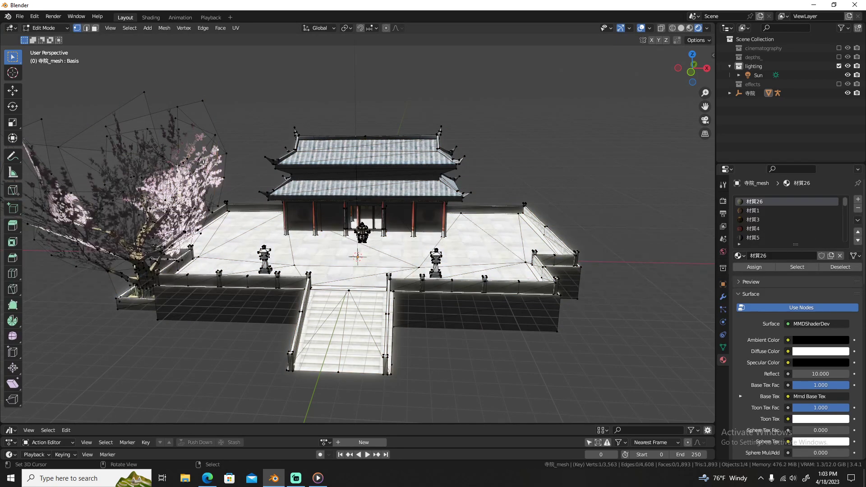
key("3")
left_click(203, 171)
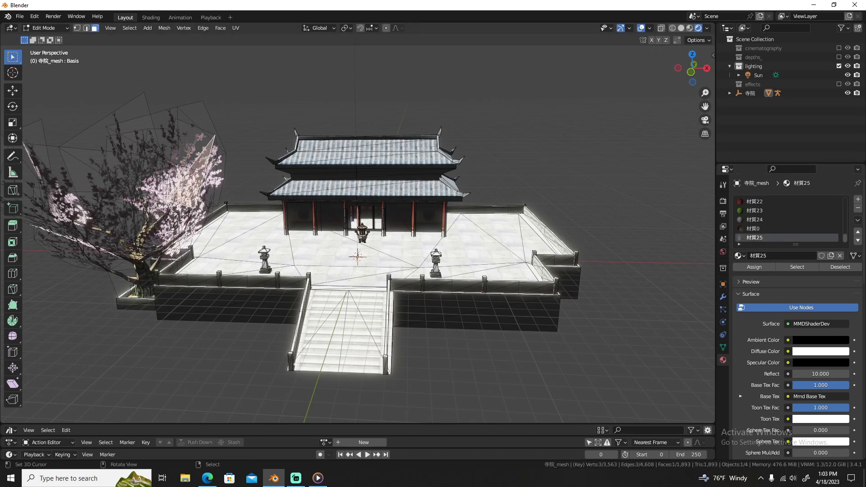
- Return to Object Mode and set the Shadow Mode of the blossom material 材質25 to Alpha Hashed
key("Tab")
key("alt+a")
scroll(796, 361, "down", 12)
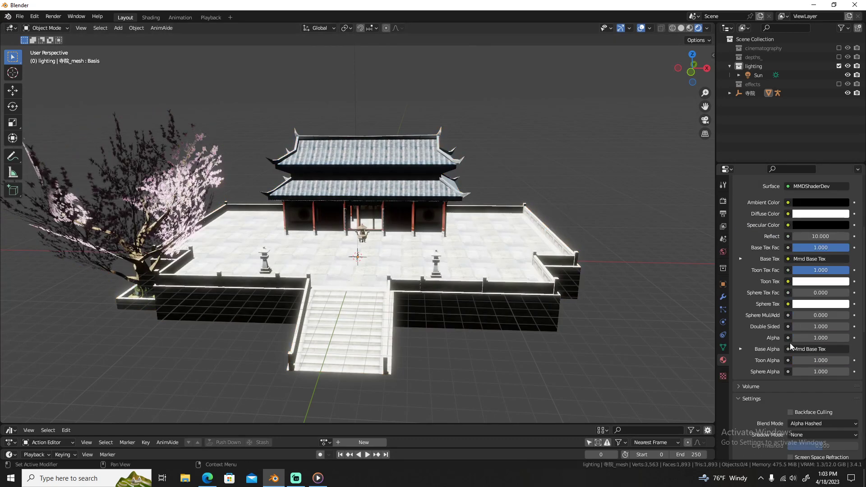
left_click(811, 309)
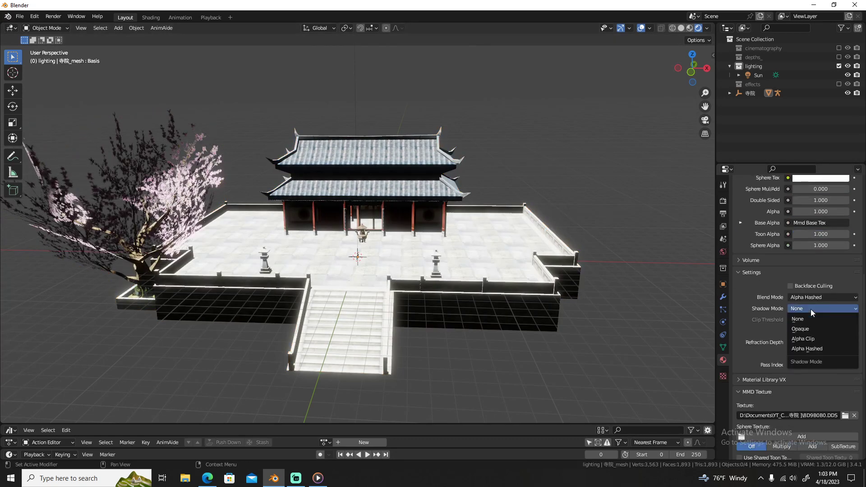
left_click(812, 348)
middle_click_drag(312, 315, 426, 263)
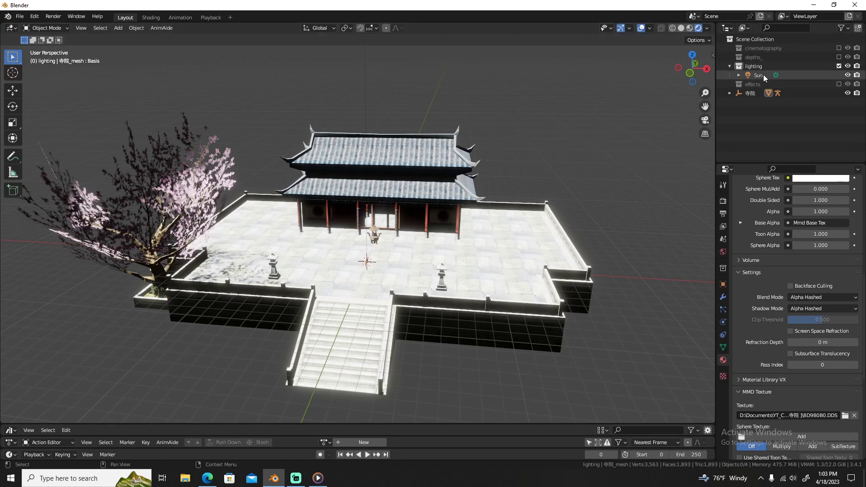
- Add a cube mesh to the lighting collection and name it fog
left_click(754, 66)
key("shift+a")
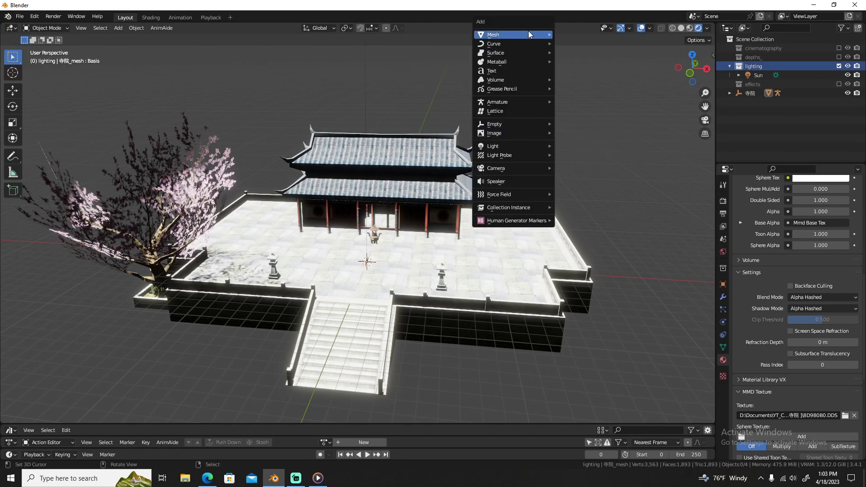
mouse_move(529, 35)
left_click(581, 45)
key("F2")
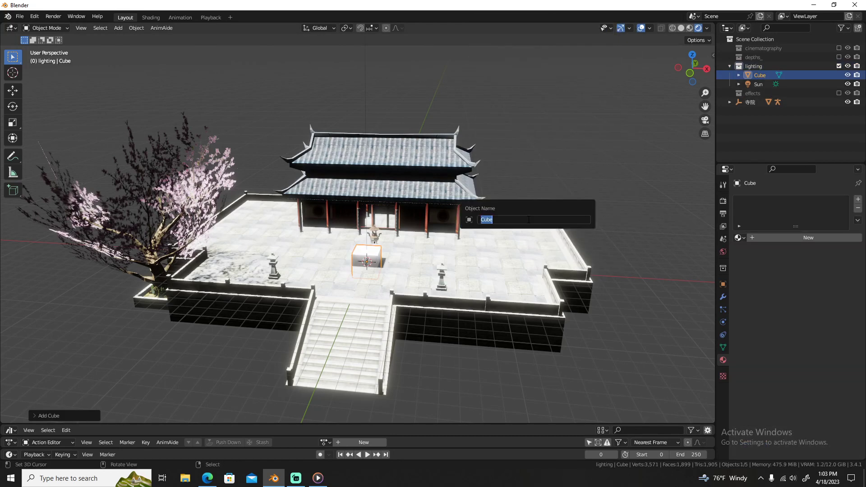
type("fog")
key("Return")
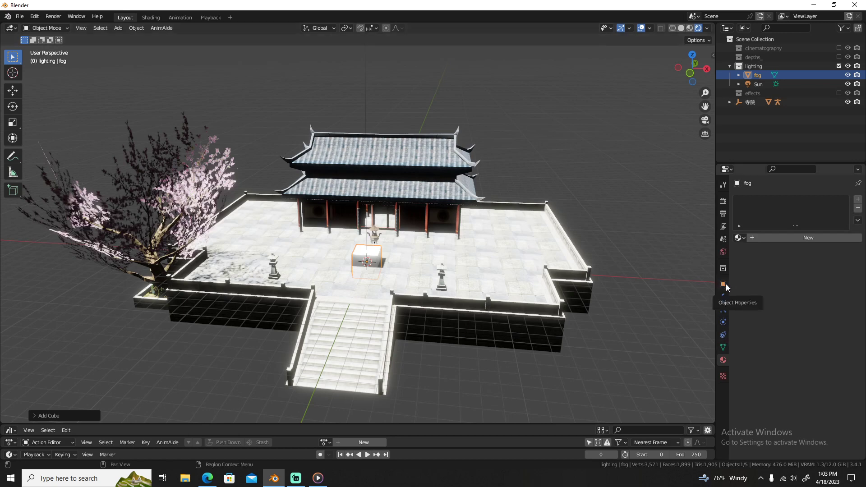
- In the fog cube's viewport display settings, enable In Front, disable Shadow and display the object as edges only
left_click(723, 284)
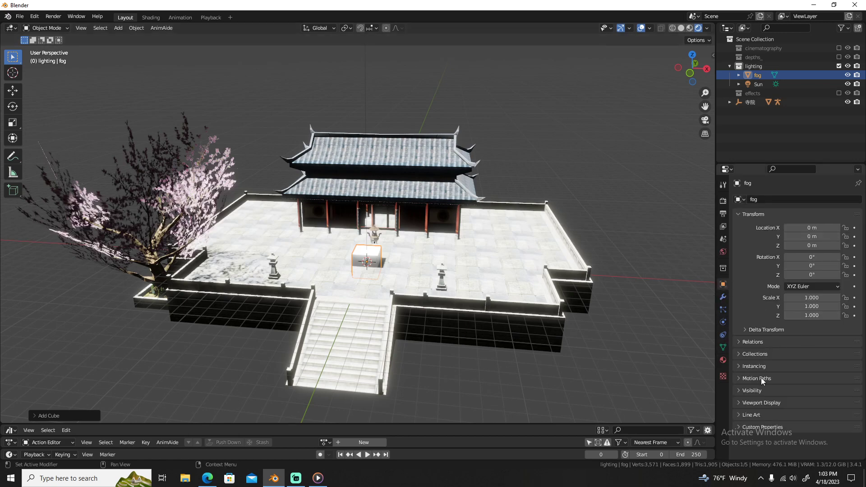
left_click(760, 402)
scroll(767, 376, "down", 5)
left_click(787, 394)
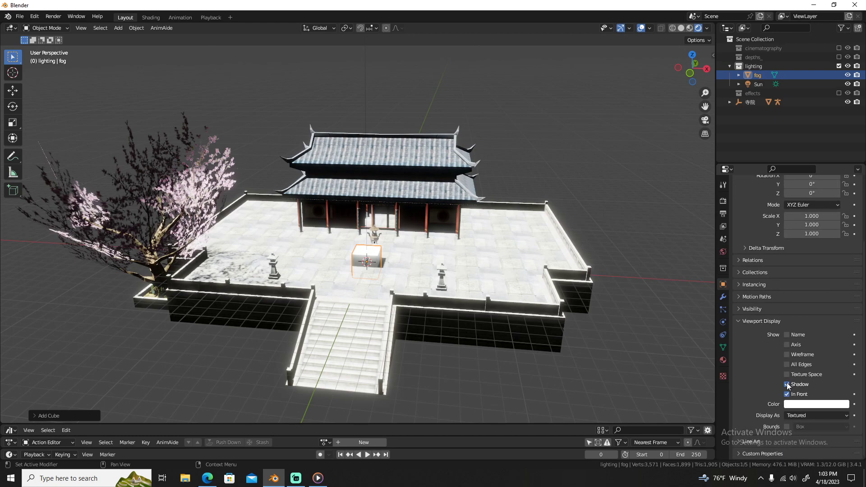
left_click(787, 384)
left_click(802, 413)
left_click(803, 361)
- Create a new material on the fog cube and name it fog
left_click(723, 360)
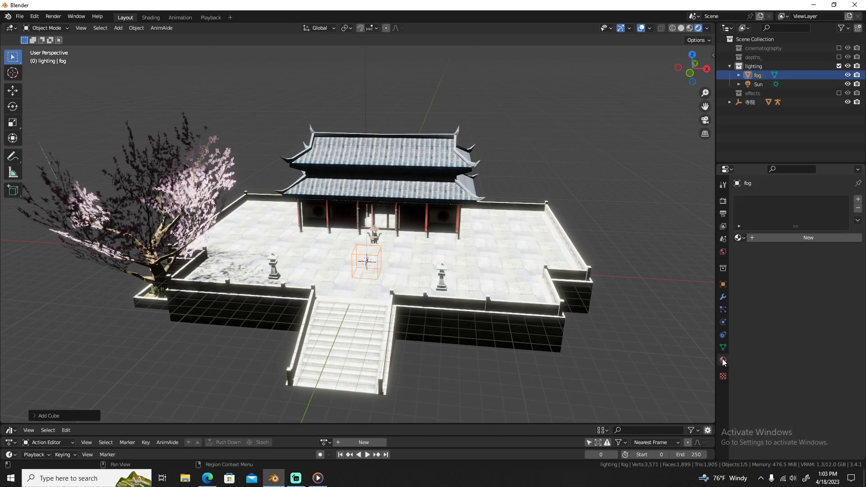
left_click(781, 236)
double_click(781, 237)
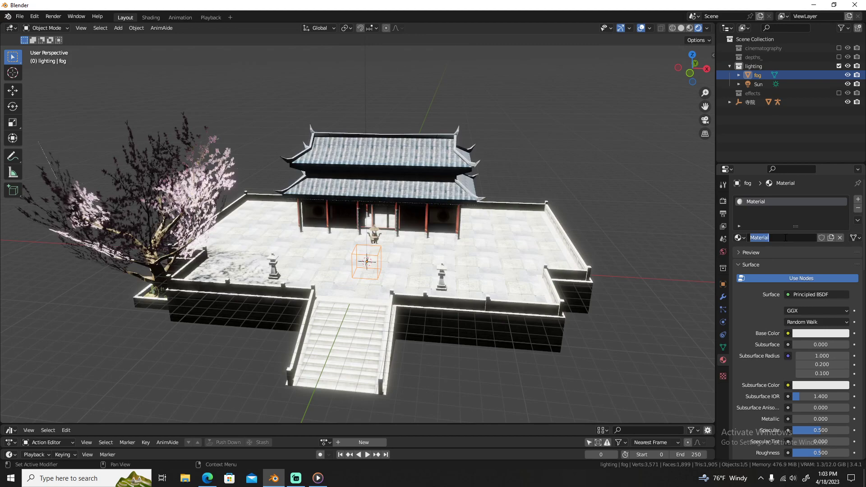
type("fog")
key("Return")
- Remove the fog material's surface shader and assign Volume Scatter as its volume shader
left_click(804, 294)
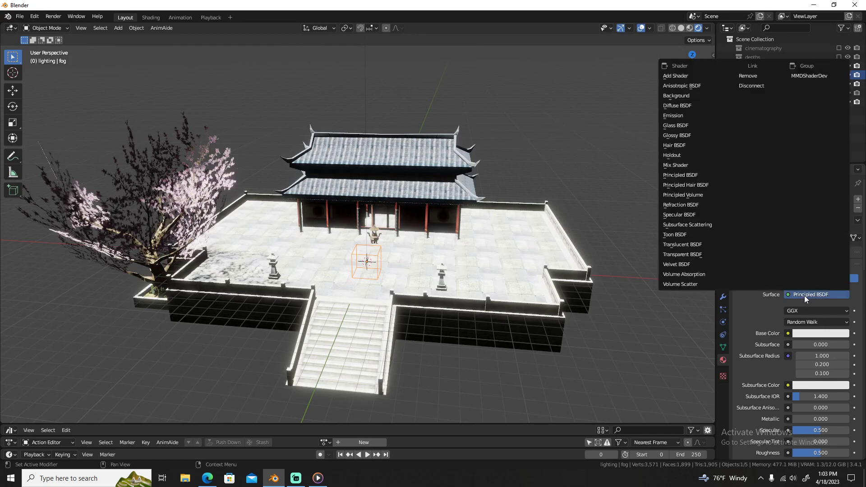
left_click(757, 76)
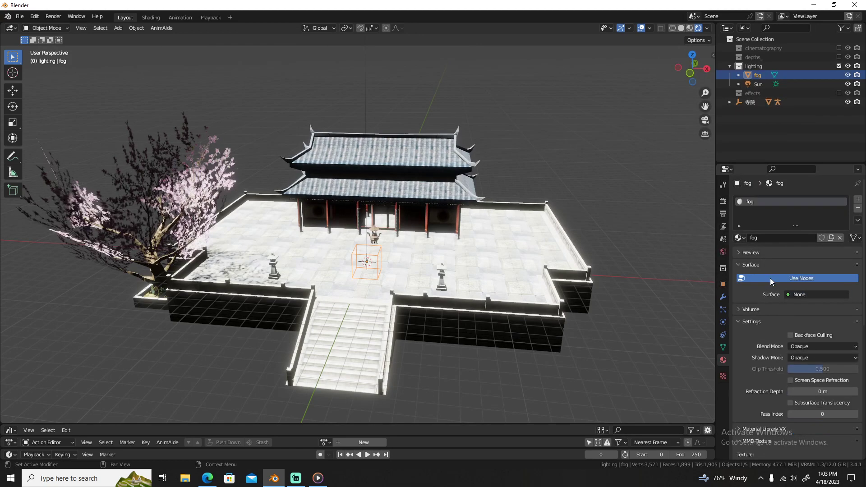
left_click(765, 310)
left_click(793, 322)
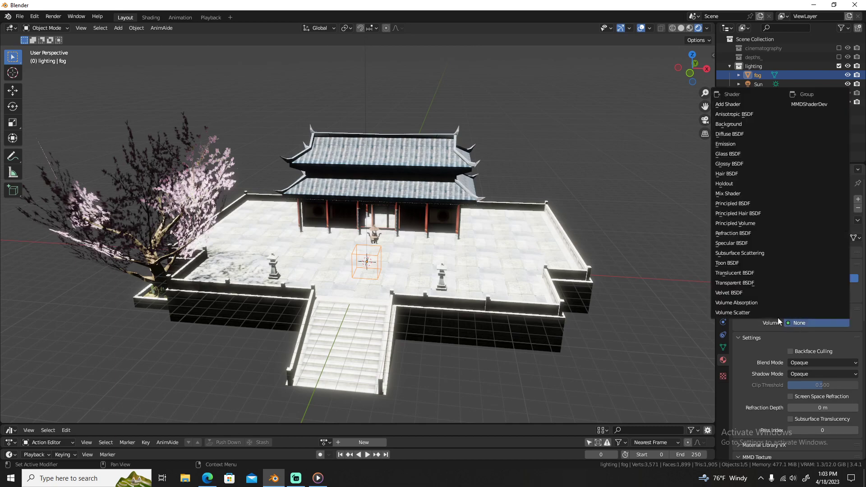
left_click(749, 309)
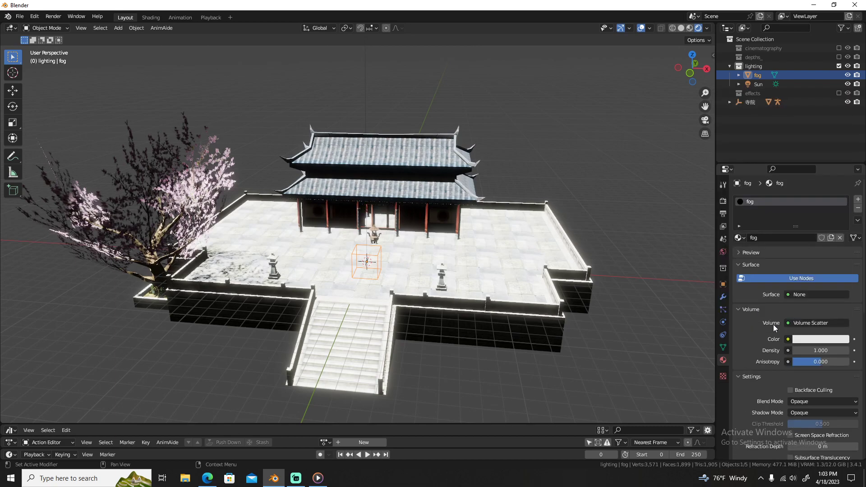
- Set the Volume Scatter density to 0.010 and its colour to light orange with hue 0.049 and saturation 0.732
left_click(822, 350)
type(".05")
key("Return")
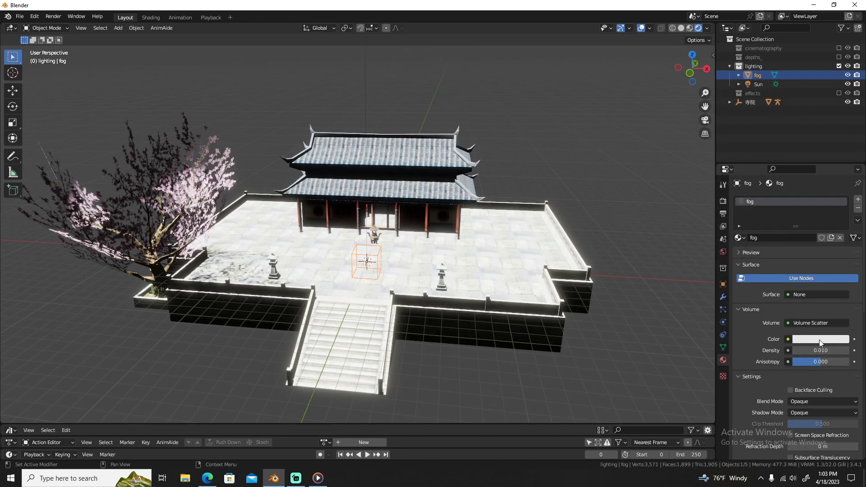
left_click(820, 342)
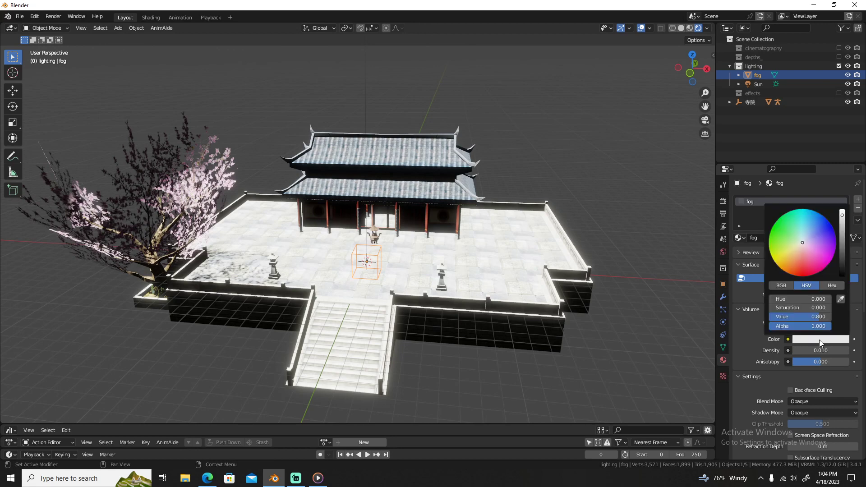
left_click(796, 257)
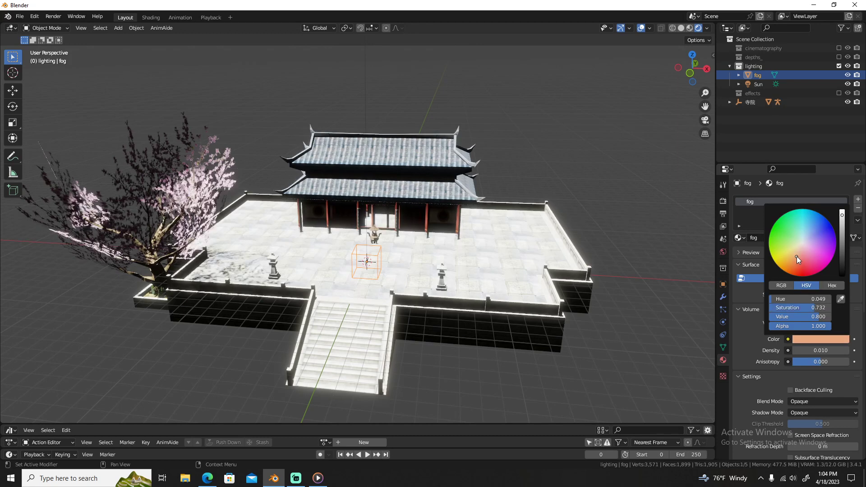
- Set the Volume Scatter anisotropy to 0.150
left_click(818, 363)
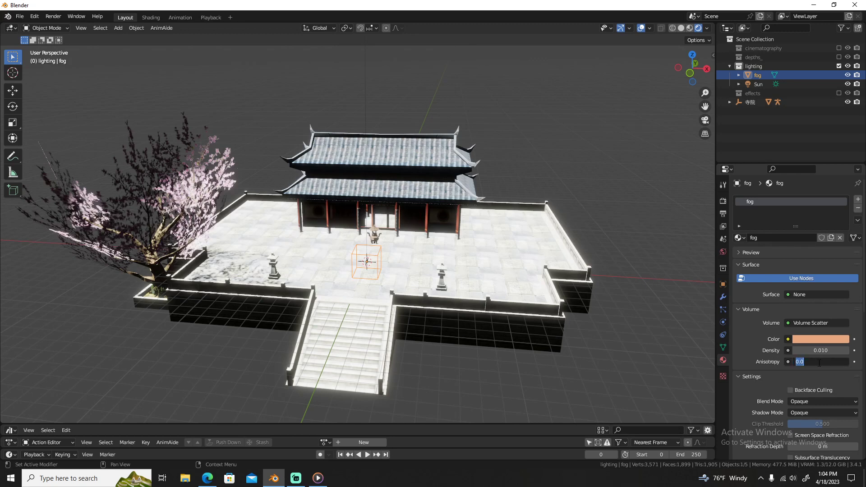
key("BackSpace")
type(".155")
key("BackSpace")
type("0")
key("Return")
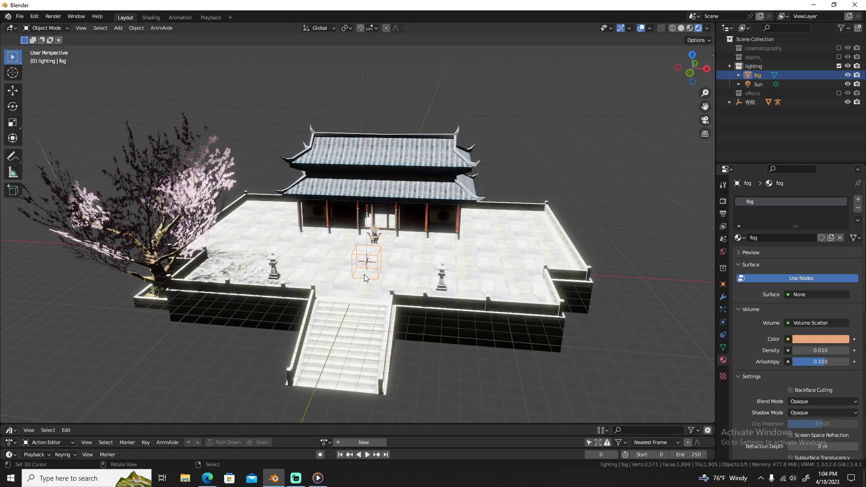
- Raise the fog cube along Z to about the temple's roof height, working from the front view
left_click(12, 90)
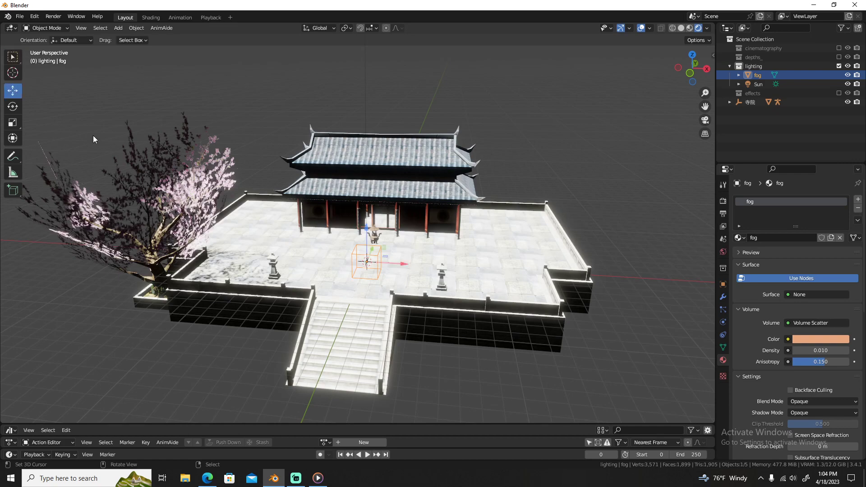
key("KP_1")
left_click_drag(370, 210, 379, 152)
- From the top view, scale the fog cube in X and Y only until it extends beyond the temple platform
key("KP_7")
scroll(379, 147, "down", 3)
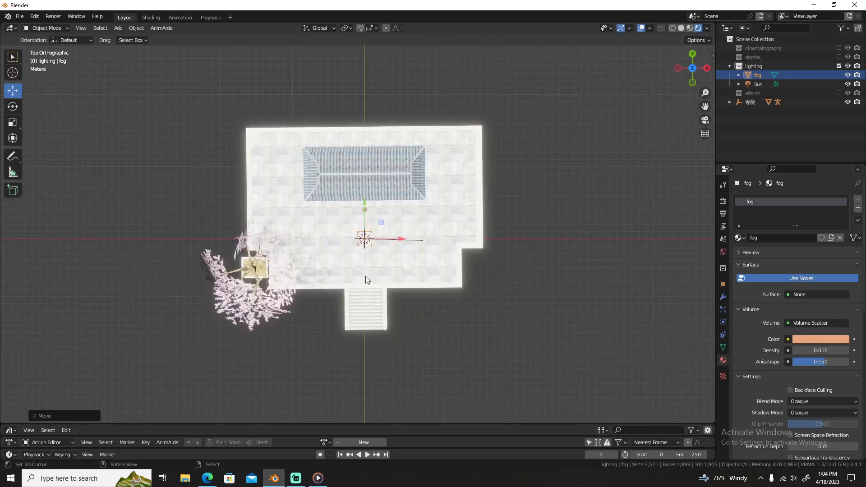
key("s")
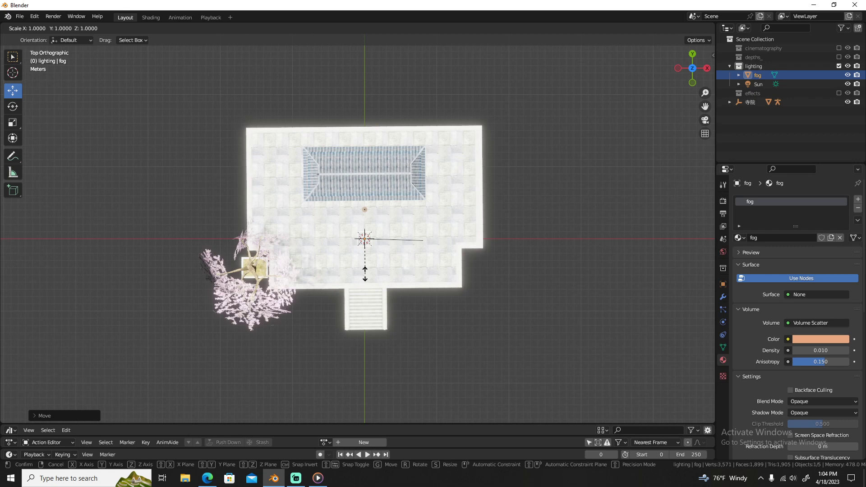
key("shift+z")
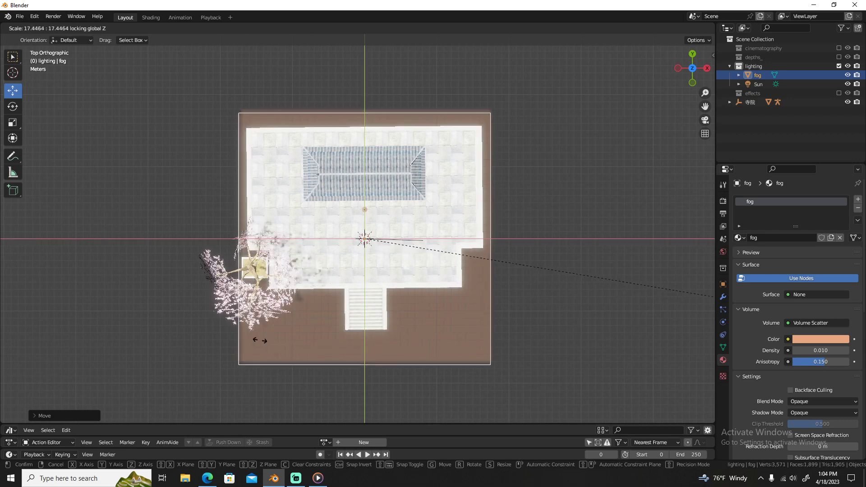
left_click(393, 323)
- Stretch the fog box along Z to cover the temple's full height, enlarge it slightly overall and apply its scale
key("KP_1")
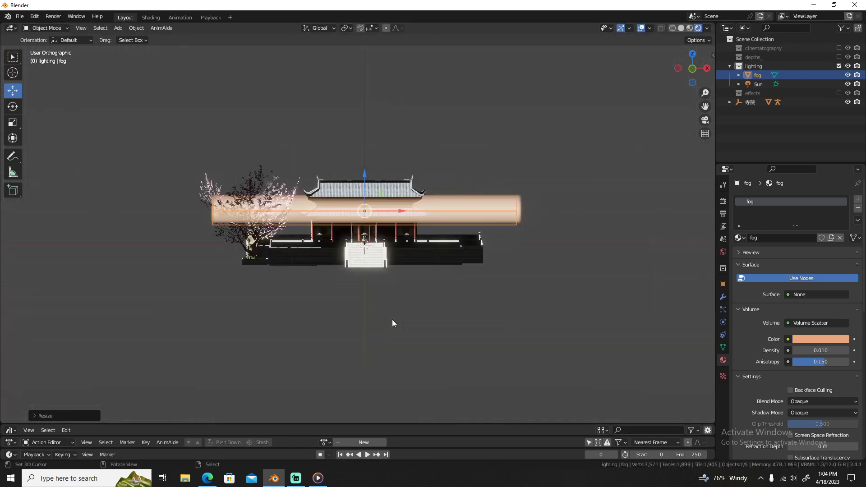
key("s")
key("z")
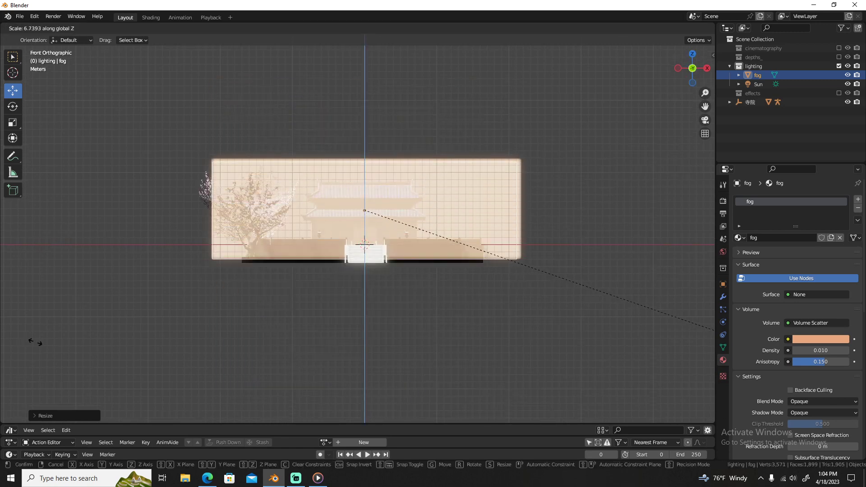
left_click(169, 349)
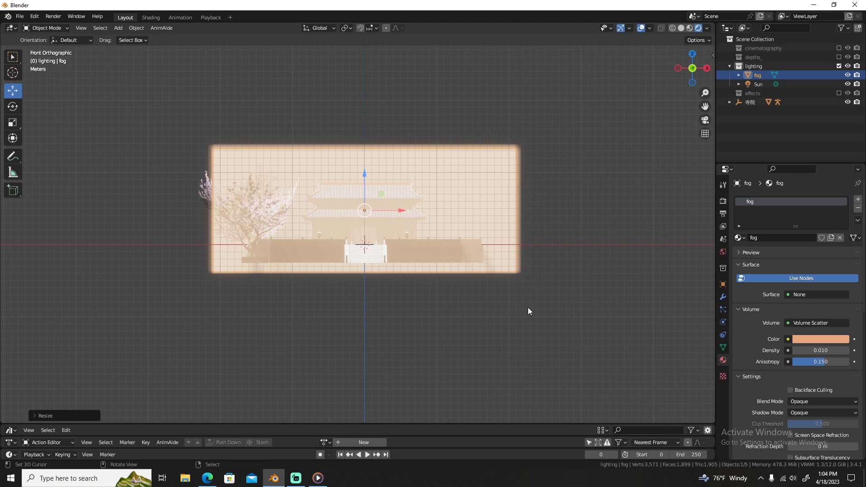
key("s")
left_click(614, 319)
key("ctrl+a")
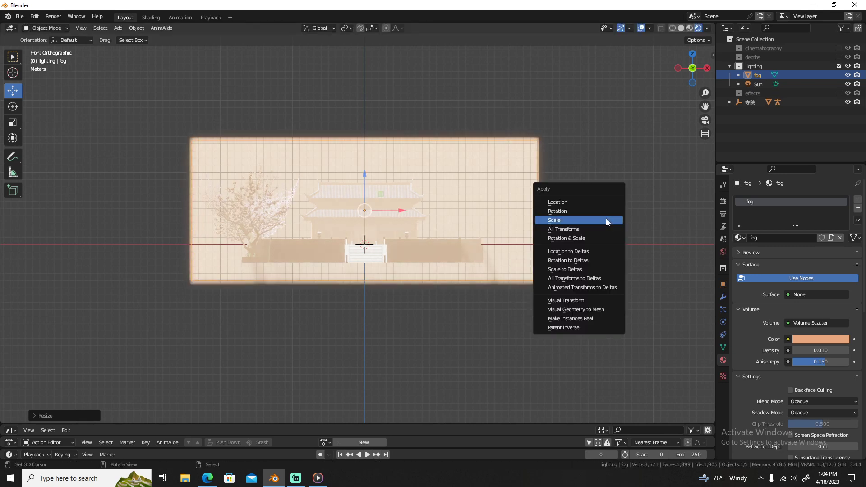
left_click(605, 219)
- Select the fog box and switch to the Shading workspace with rendered viewport shading
middle_click_drag(517, 145, 506, 292)
middle_click_drag(362, 171, 493, 224)
key("alt+a")
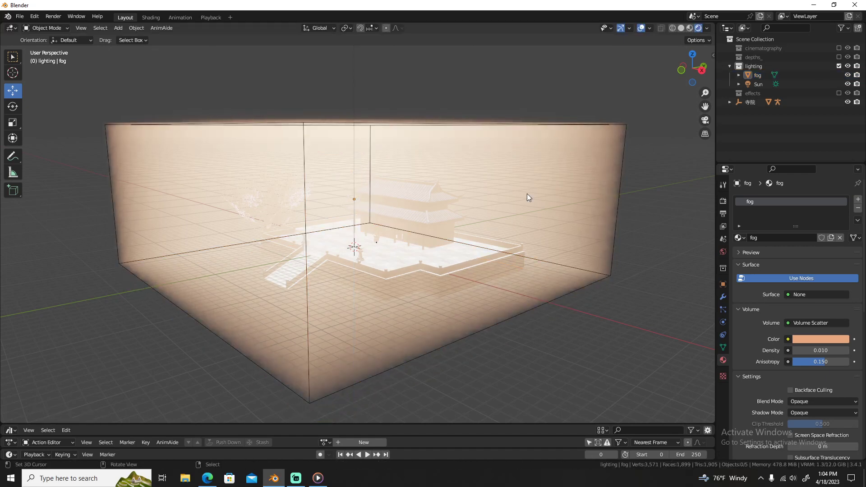
left_click(596, 128)
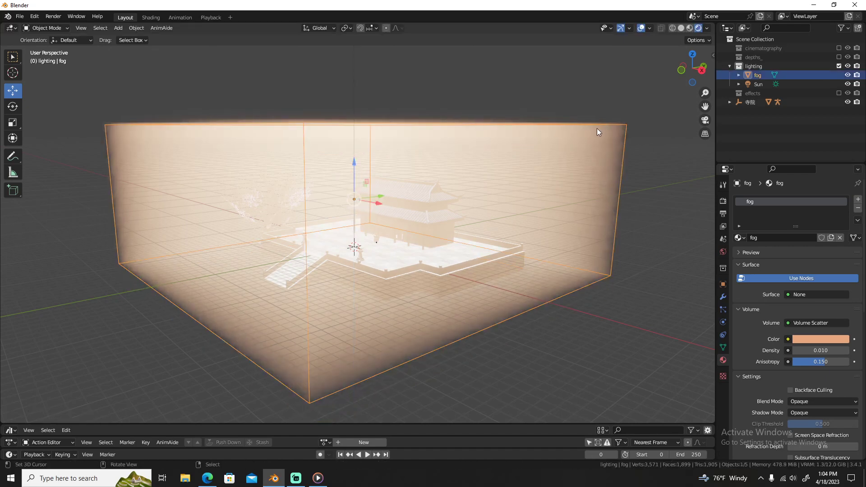
left_click(160, 17)
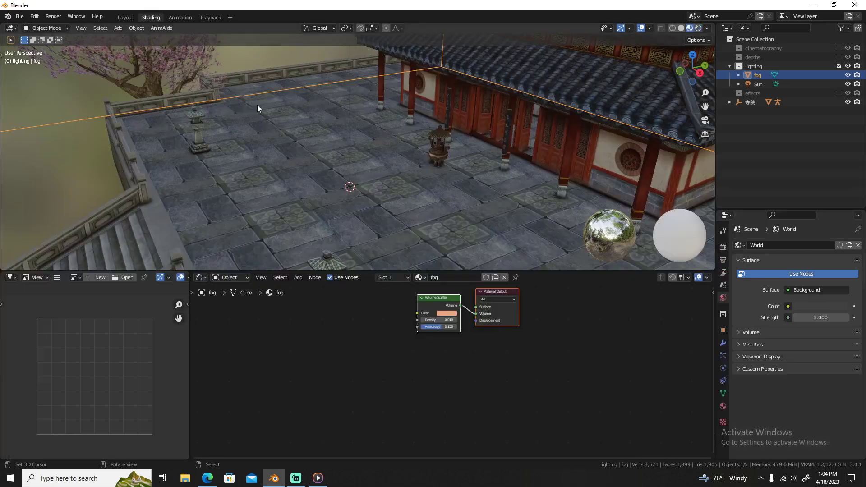
left_click(698, 28)
- Insert a Mix Shader between the Volume Scatter and the Material Output's Volume input, and space out the nodes
mouse_move(323, 340)
middle_mouse_down()
mouse_move(412, 360)
mouse_move(299, 386)
middle_mouse_up()
scroll(412, 359, "up", 4)
left_click_drag(424, 352, 347, 345)
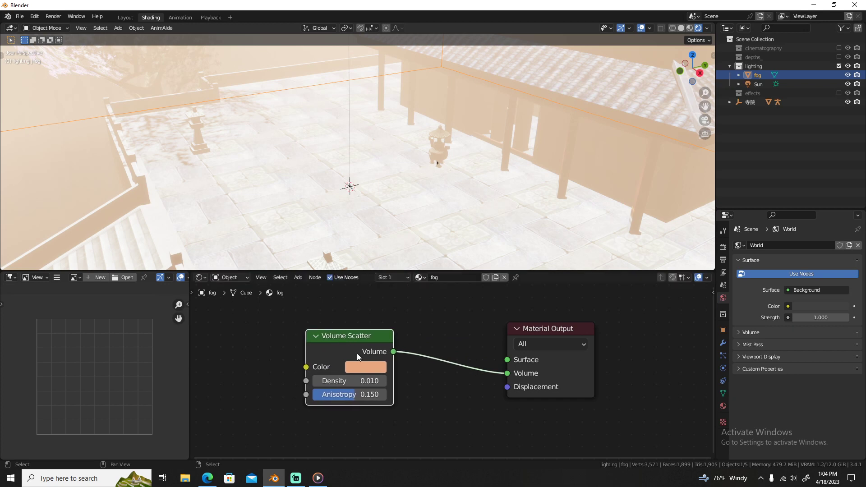
middle_click_drag(439, 388, 464, 363)
key("shift+a")
key("s")
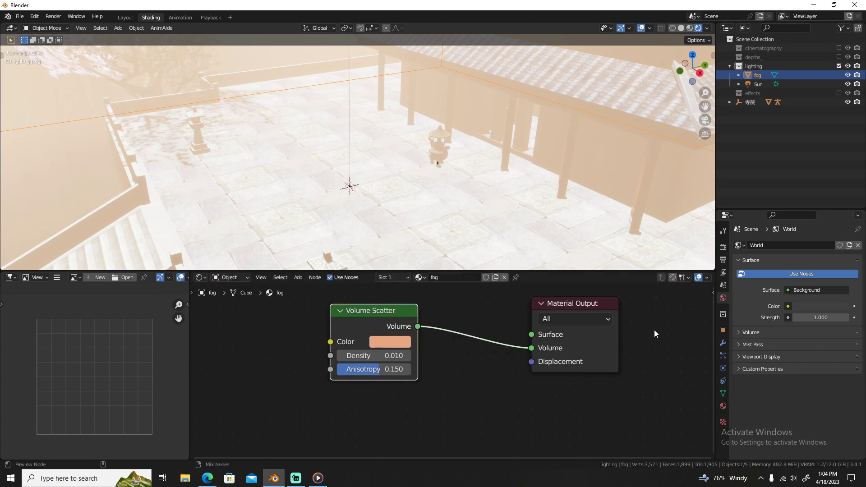
right_click_drag(654, 329, 386, 336, "ctrl+shift")
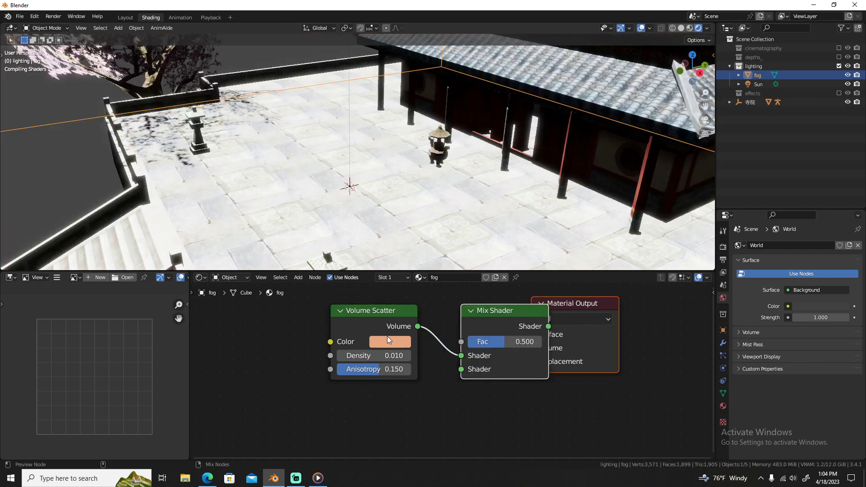
left_click_drag(627, 362, 595, 361)
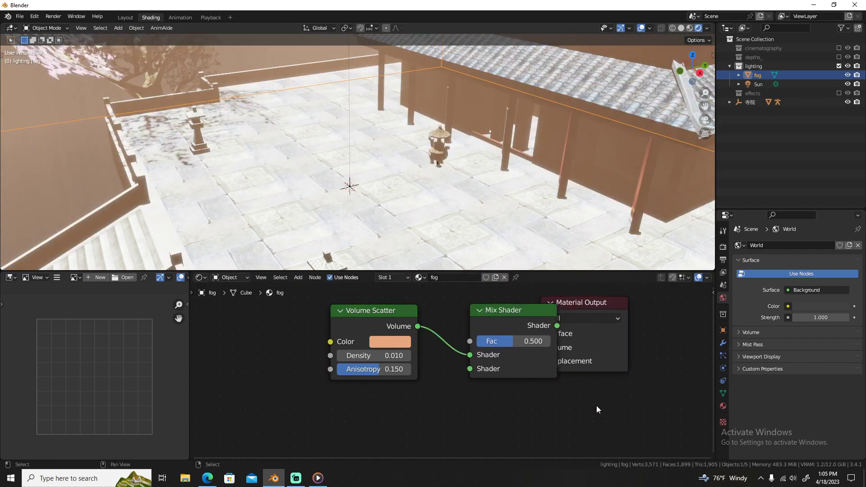
- Add a ColorRamp node in the free space before the Volume Scatter node
scroll(495, 415, "down", 2)
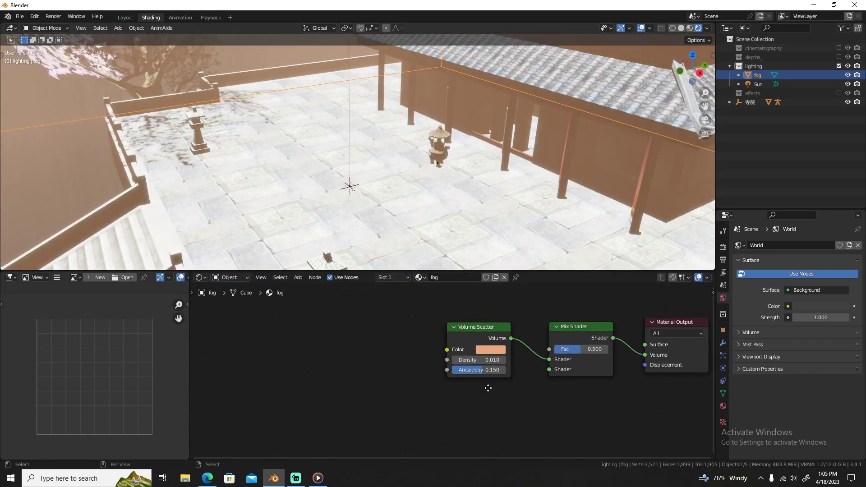
key("shift+a")
left_click(370, 371)
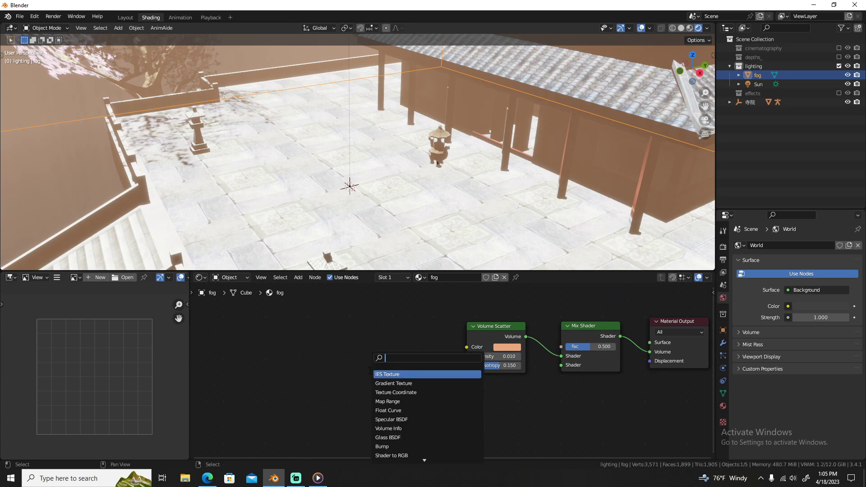
type("col")
key("Return")
left_click(290, 333)
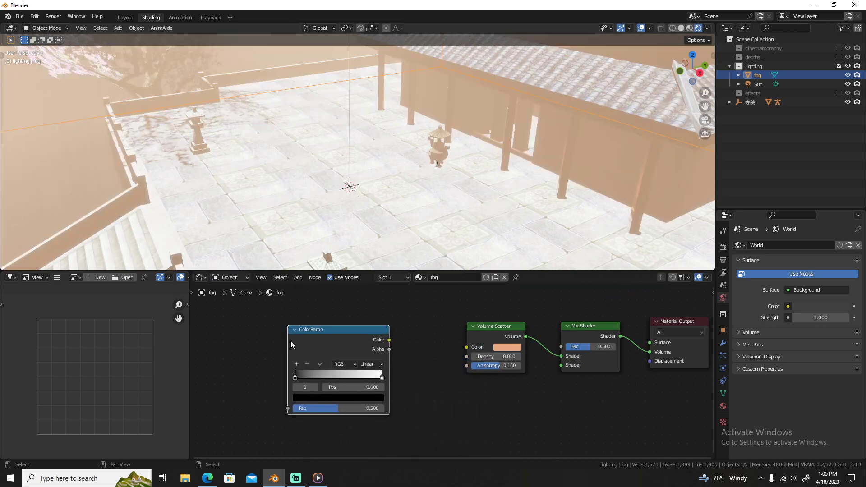
- Add a Noise Texture node before the ColorRamp and attach Mapping and Texture Coordinate nodes to its Vector input
middle_click_drag(292, 344, 383, 319)
key("shift+a")
type("noise")
key("Return")
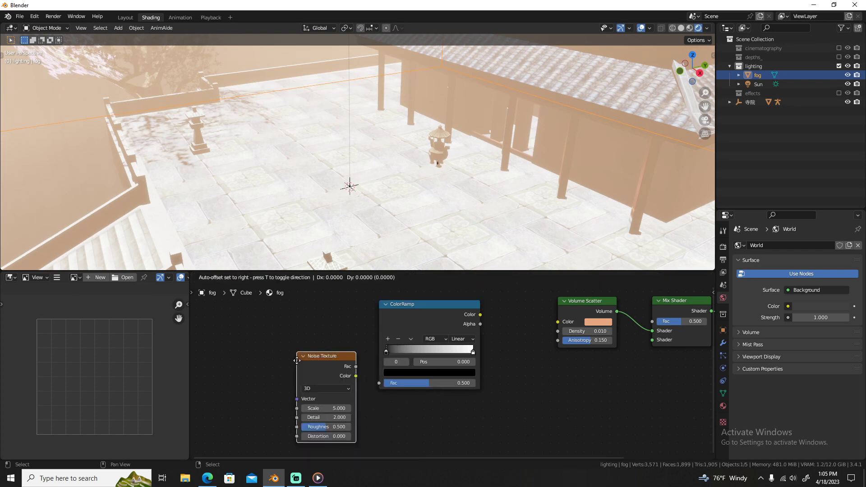
left_click(274, 318)
key("ctrl+t")
- Arrange the new texture nodes and shift the ColorRamp farther away from the Noise Texture
middle_click_drag(273, 421, 407, 376)
scroll(423, 369, "down", 2)
left_click_drag(325, 290, 375, 318)
mouse_move(380, 309)
left_mouse_down()
mouse_move(376, 299)
mouse_move(373, 308)
left_mouse_up()
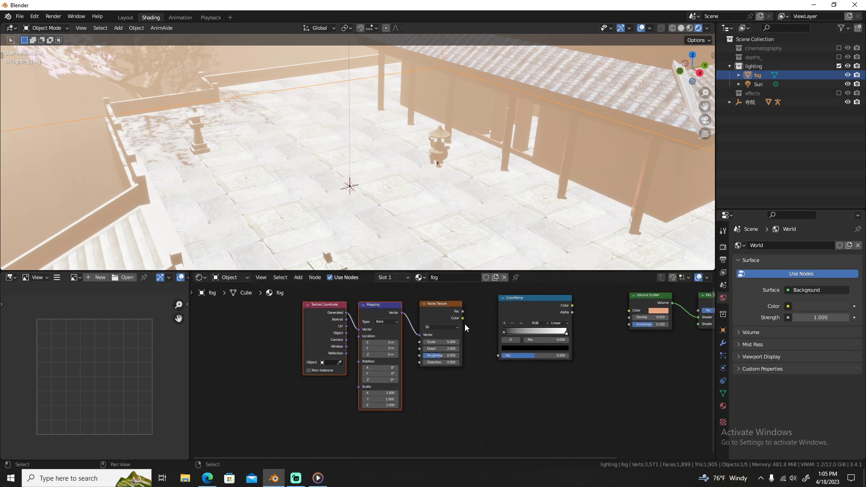
left_click_drag(480, 346, 462, 337)
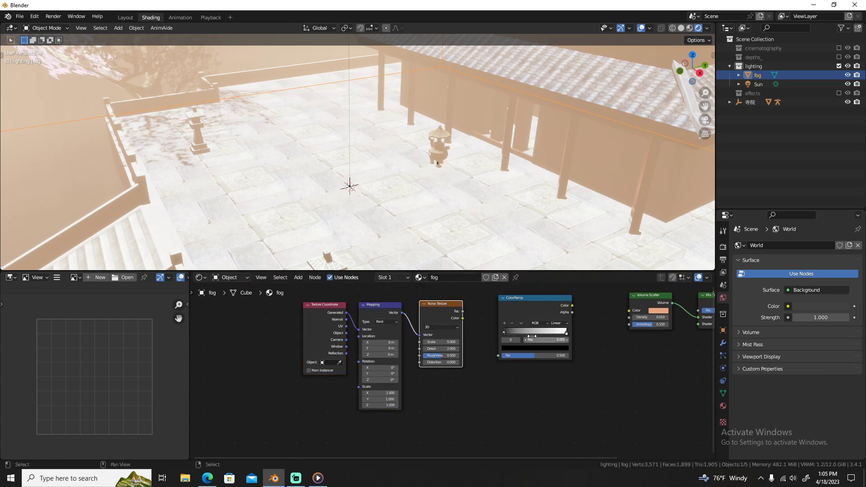
left_click_drag(533, 308, 556, 307)
middle_click_drag(630, 348, 572, 345)
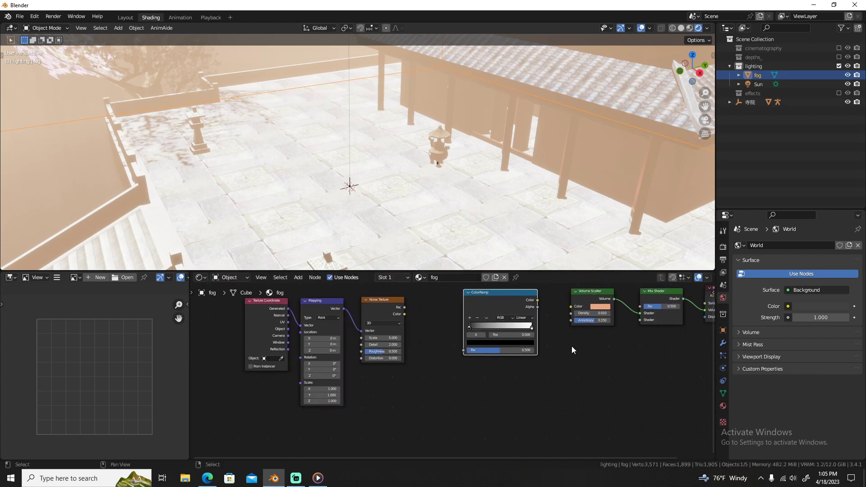
middle_click_drag(442, 353, 478, 350)
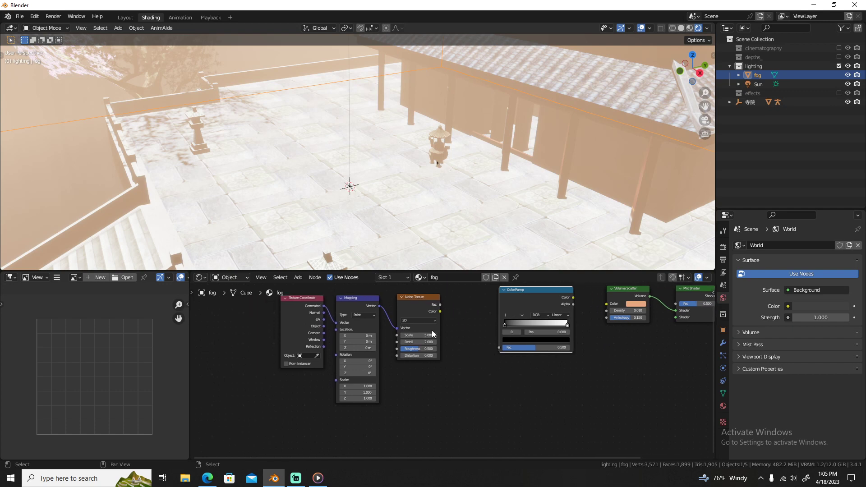
- Add a Gradient Texture node directly below the Noise Texture
key("shift+a")
type("dgrad")
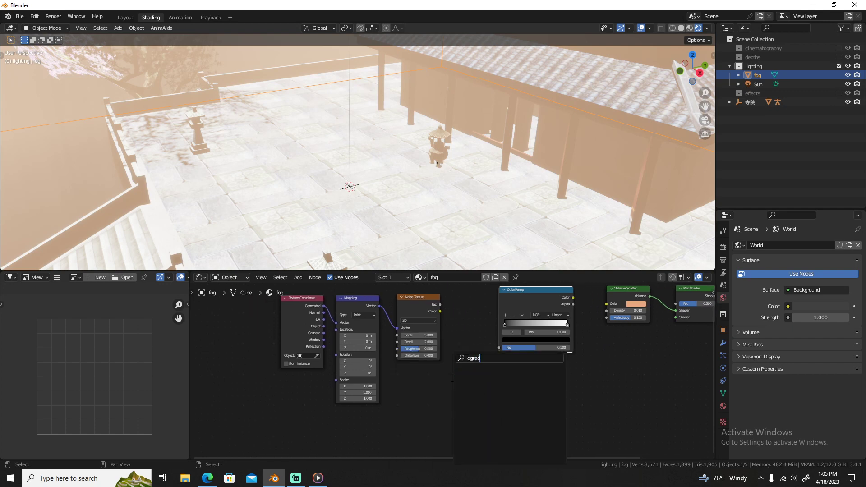
key("BackSpace")
key("BackSpace")
key("BackSpace")
key("BackSpace")
key("BackSpace")
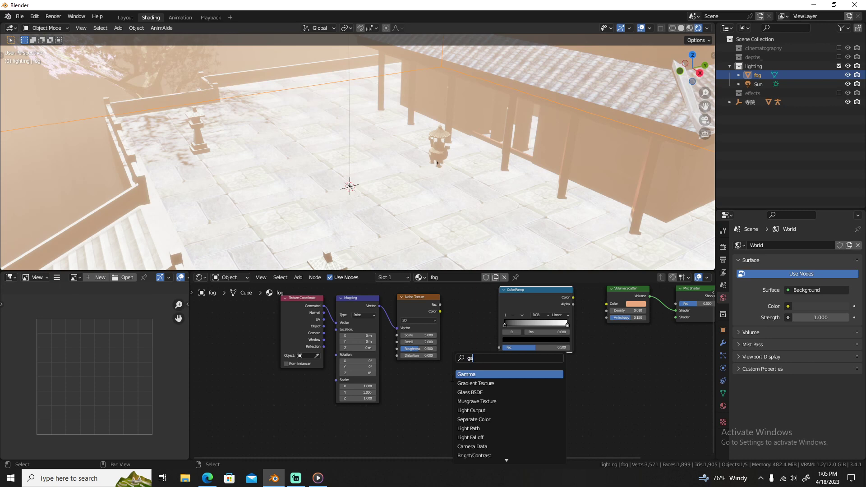
key("Return")
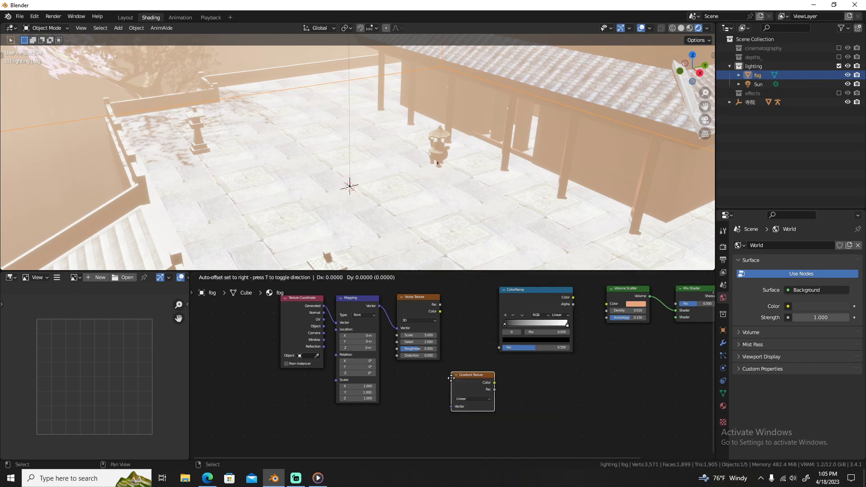
left_click(407, 377)
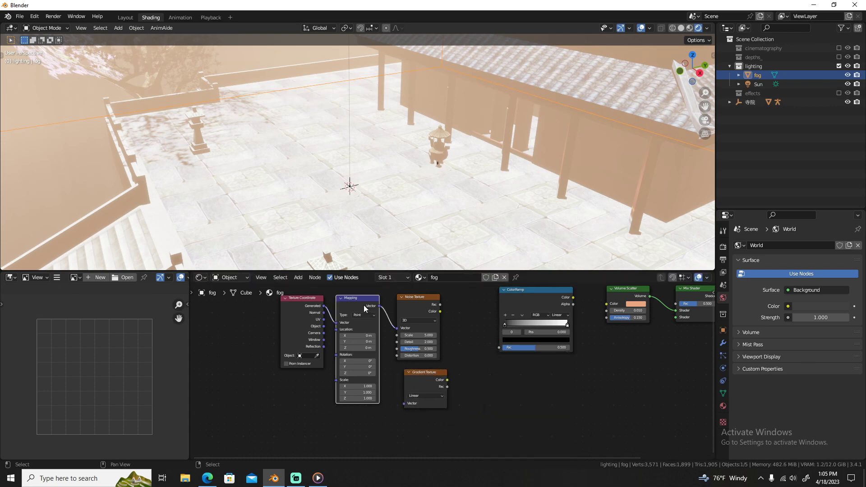
- Duplicate the Mapping node below the original and link it between the Texture Coordinate's Generated output and the Gradient Texture's Vector input
key("shift+d")
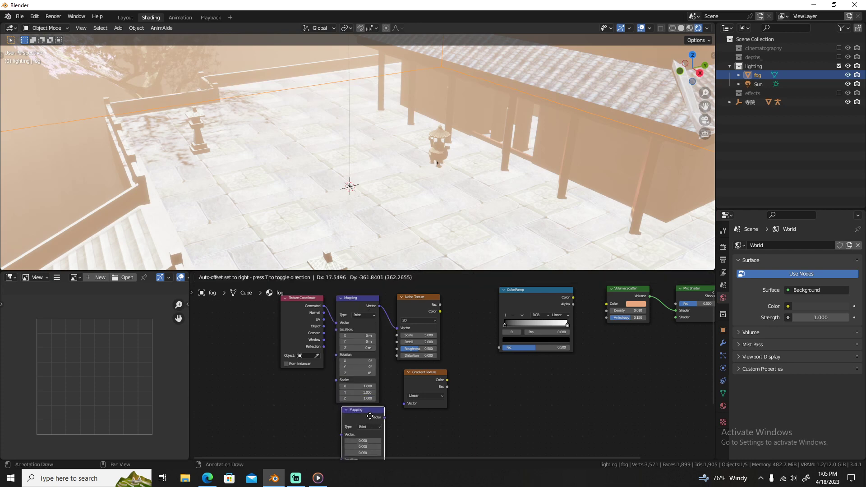
left_click(367, 424)
left_click_drag(291, 323, 264, 391)
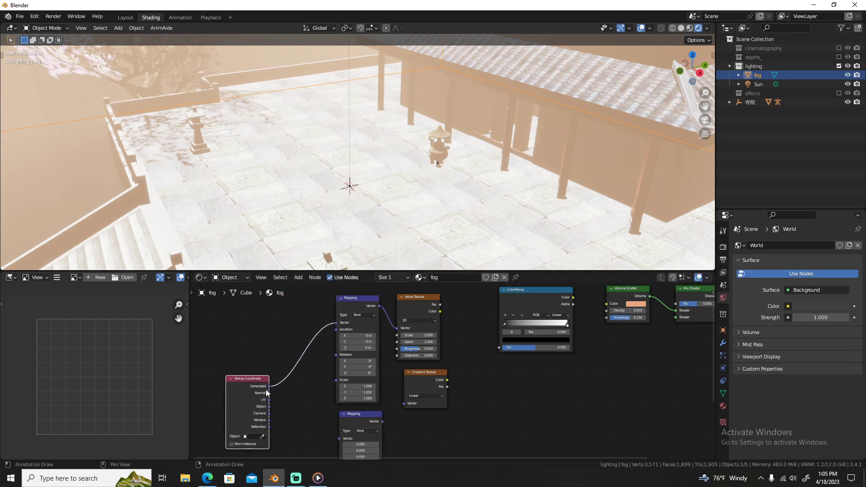
left_click_drag(340, 439, 340, 439)
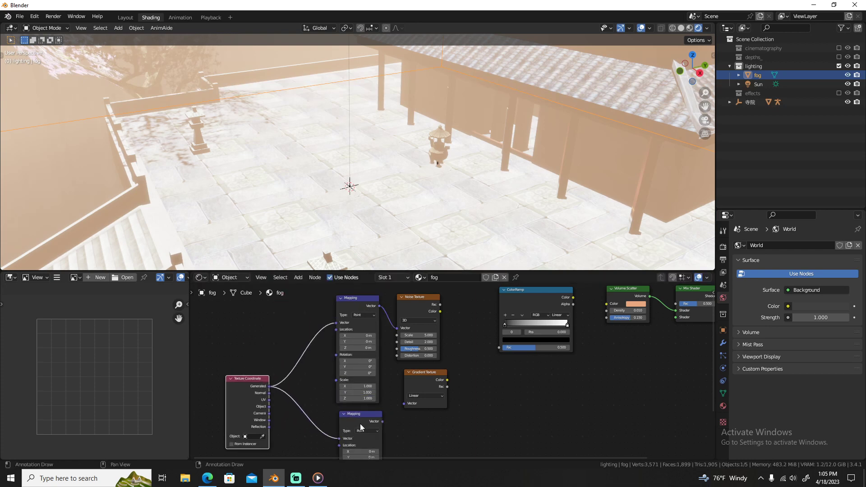
left_click_drag(382, 421, 406, 405)
- Combine the Noise Texture's Fac and the Gradient Texture's Color in a Mix node and connect its Color output to the ColorRamp's Fac
middle_click_drag(422, 409, 441, 400)
scroll(408, 375, "up", 5)
scroll(440, 400, "down", 4)
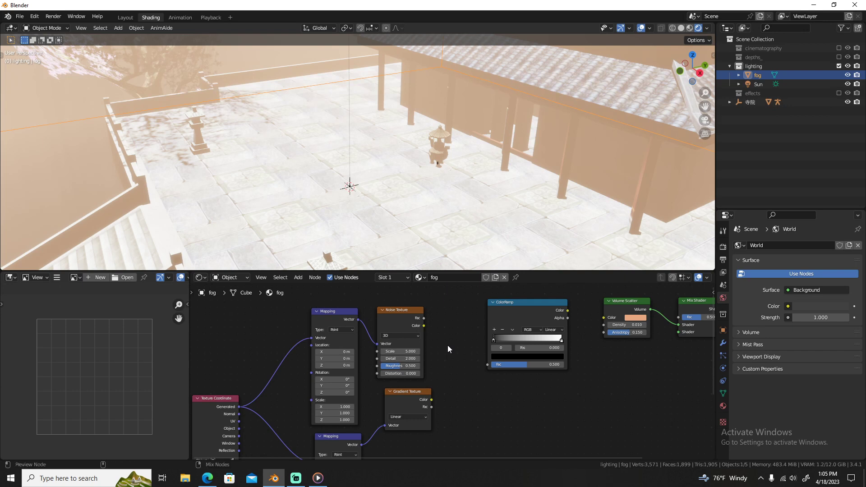
right_click_drag(447, 345, 397, 405, "ctrl+shift")
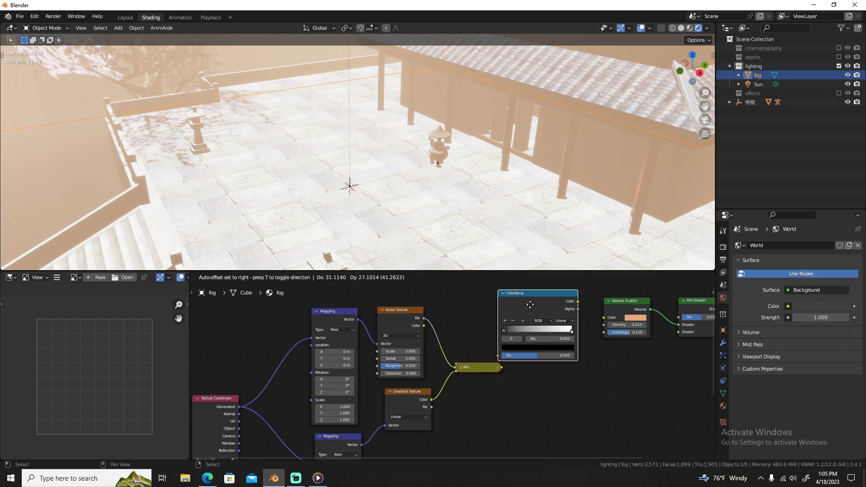
scroll(511, 391, "up", 2)
middle_click_drag(491, 388, 476, 386)
key("h")
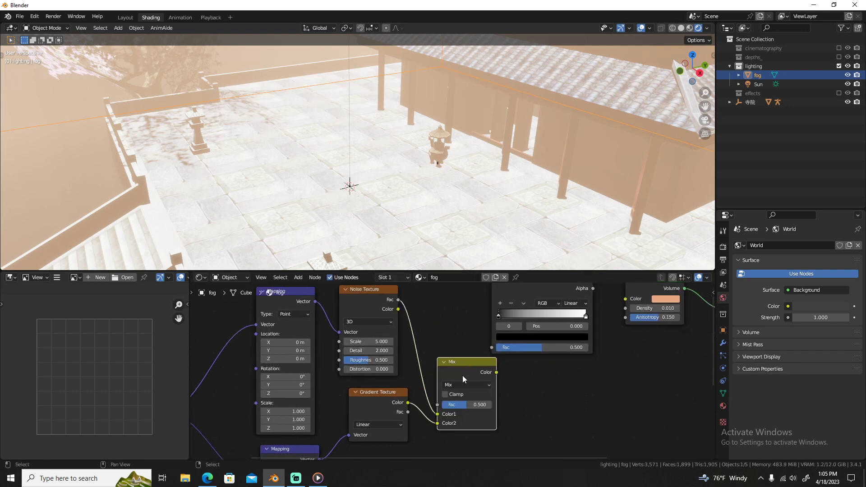
scroll(461, 375, "up", 1)
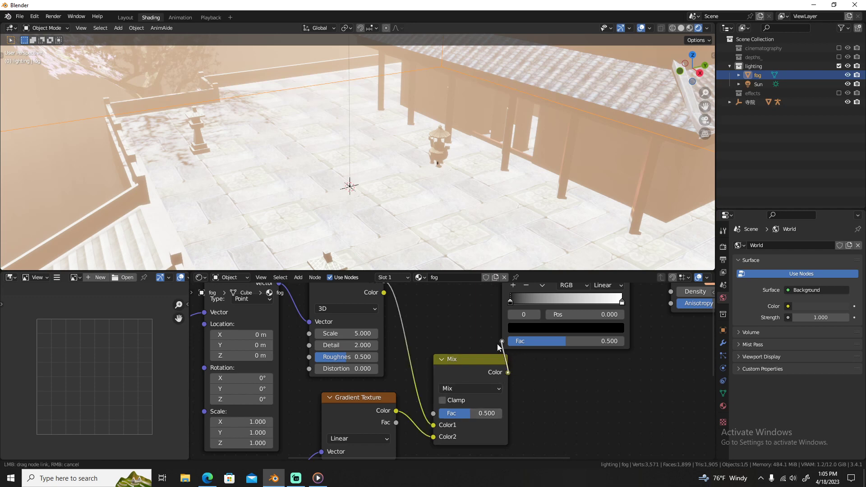
left_click_drag(497, 343, 497, 344)
- Set the Y rotation of the Gradient Texture's Mapping node to -90°
scroll(522, 366, "down", 5)
middle_click_drag(419, 451, 469, 336)
scroll(467, 383, "up", 7)
middle_click_drag(463, 371, 507, 359)
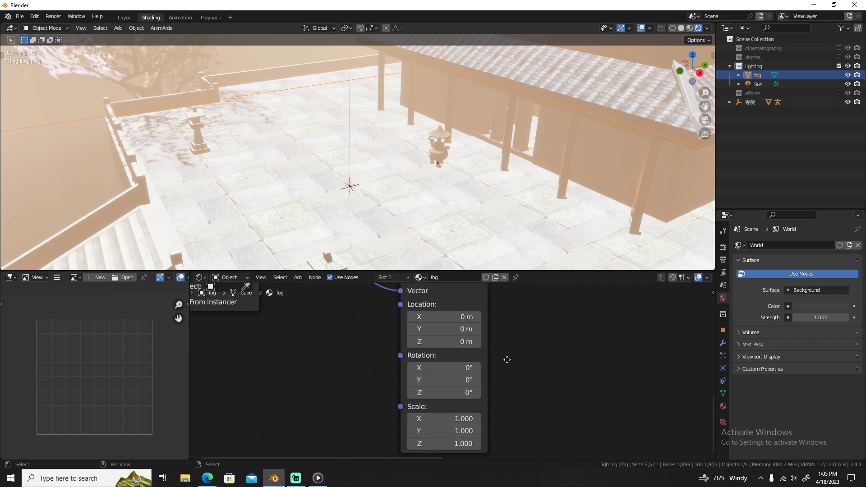
left_click(449, 383)
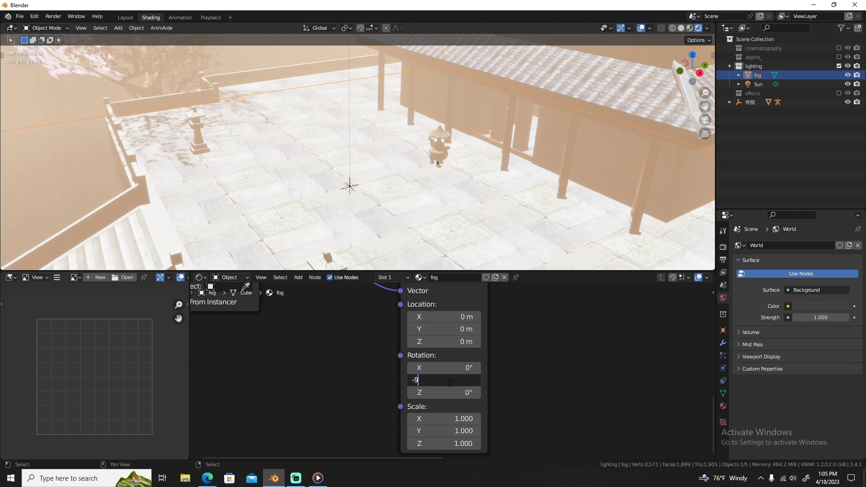
- Connect the ColorRamp's Color output to the Mix Shader's Fac input
scroll(449, 382, "down", 6)
middle_click_drag(487, 313, 407, 454)
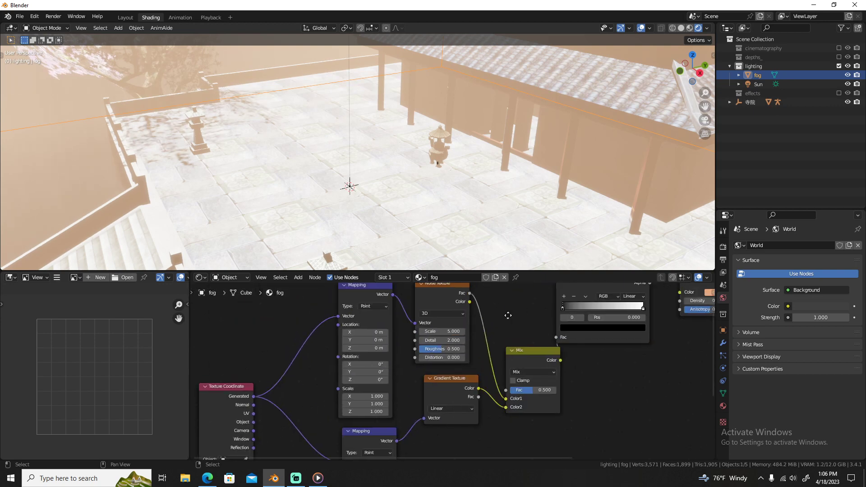
middle_click_drag(509, 315, 335, 393)
left_click_drag(472, 352, 591, 369)
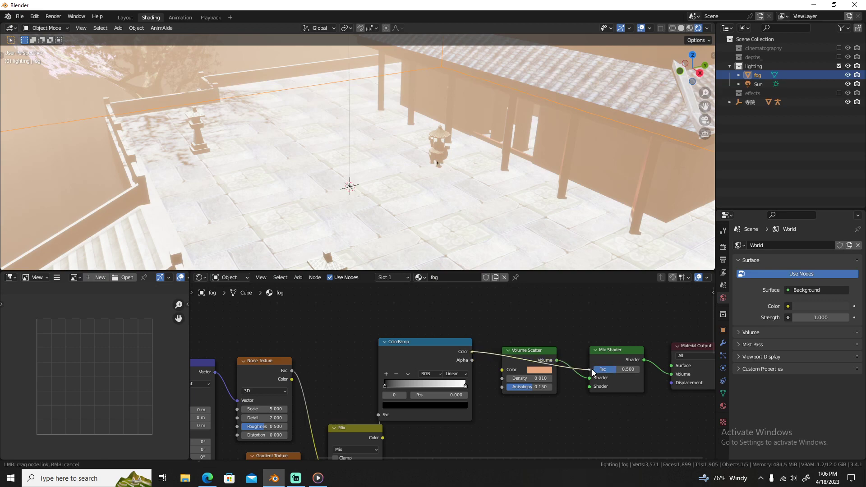
- Examine the whole fog box and temple from the front in the rendered viewport
scroll(495, 334, "down", 1)
scroll(495, 334, "down", 2)
scroll(434, 135, "down", 5)
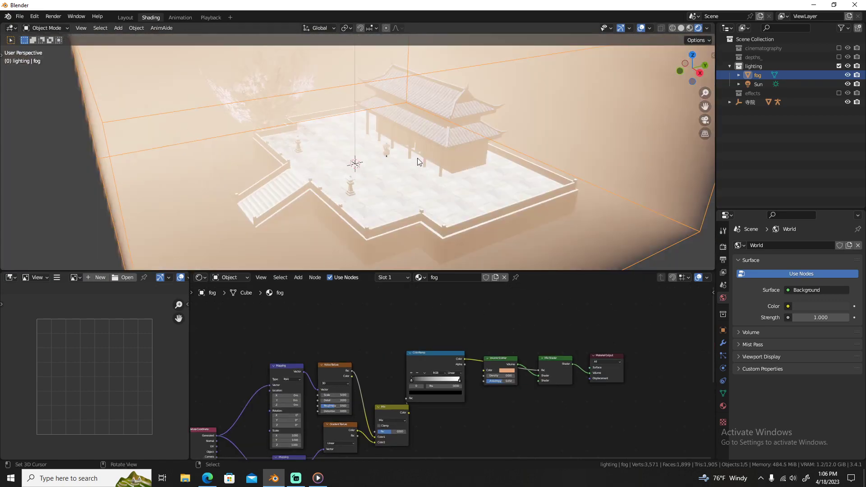
scroll(418, 158, "down", 4)
mouse_move(418, 158)
middle_mouse_down()
mouse_move(450, 148)
mouse_move(393, 164)
mouse_move(343, 111)
mouse_move(425, 148)
middle_mouse_up()
scroll(380, 129, "up", 3)
scroll(374, 352, "up", 2)
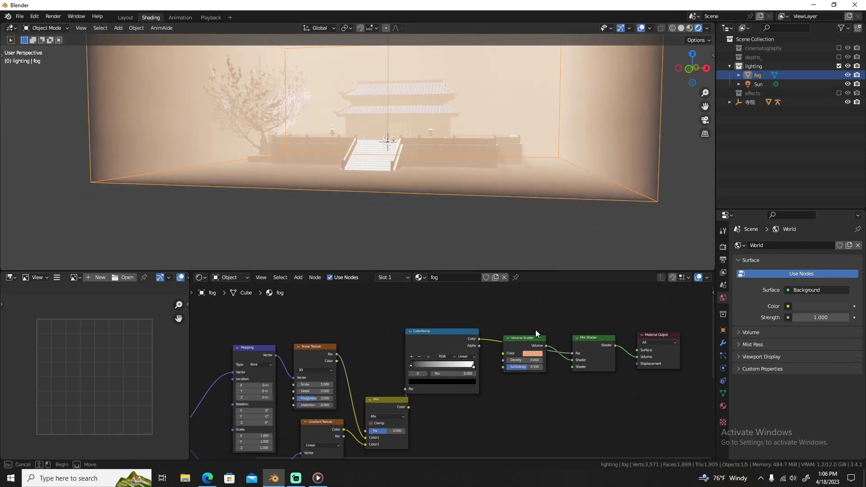
- Space out the shader nodes, placing the Volume Scatter below the ColorRamp-to-Mix Shader link, and shift the ColorRamp closer to them
left_click_drag(536, 331, 505, 371)
key("g")
left_click(554, 386)
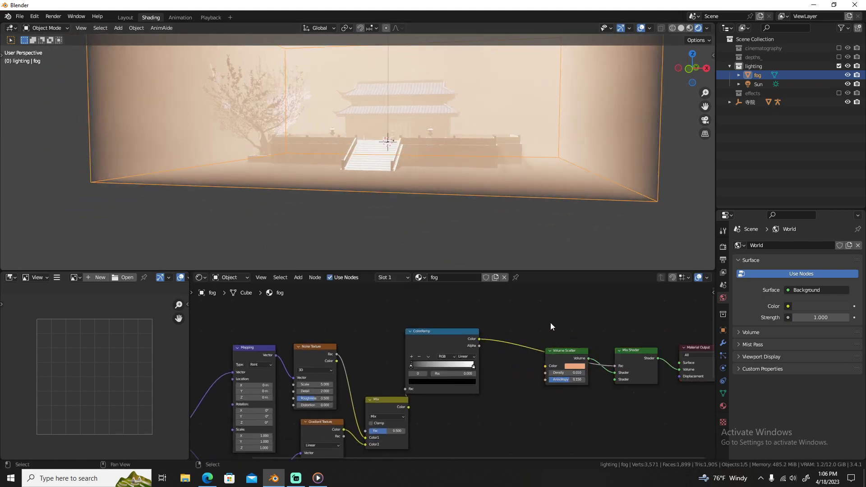
left_click_drag(550, 323, 588, 381)
key("g")
left_click(600, 414)
middle_click_drag(416, 361, 462, 343)
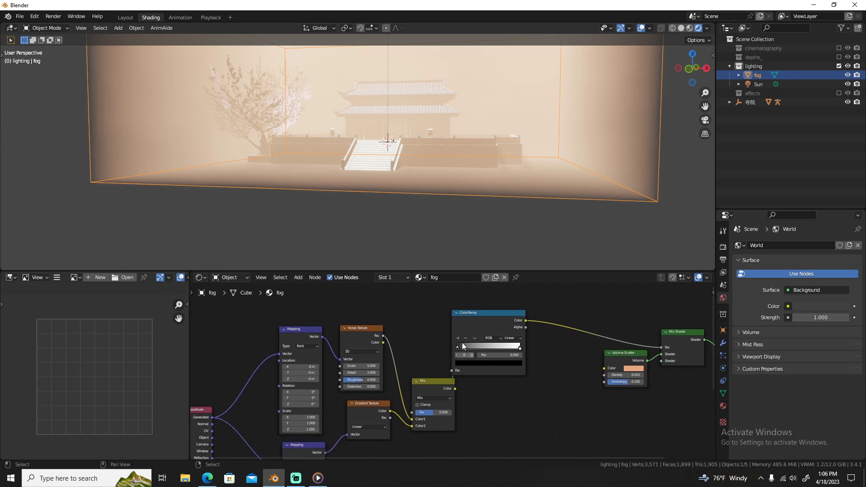
left_click_drag(482, 328, 519, 335)
- Move the ColorRamp's white stop to position 0.195, keeping the black stop at the start
scroll(507, 373, "up", 4)
middle_click_drag(455, 363, 369, 392)
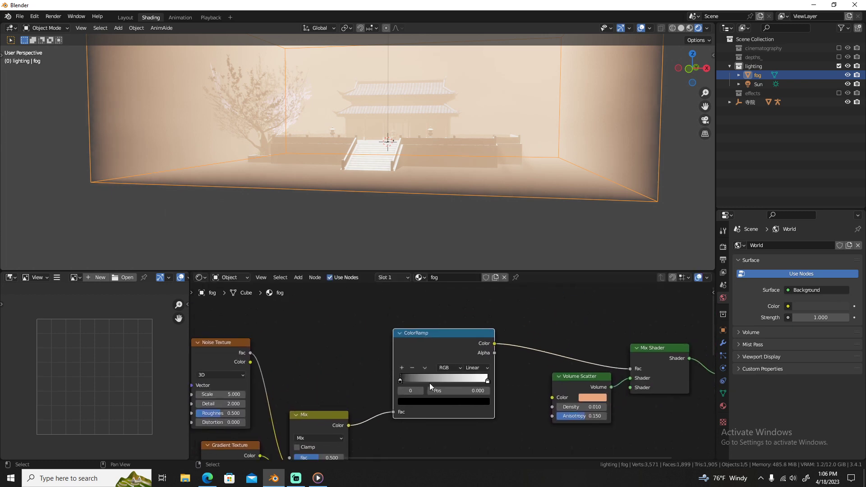
left_click_drag(402, 378, 383, 380)
left_click_drag(486, 380, 413, 380)
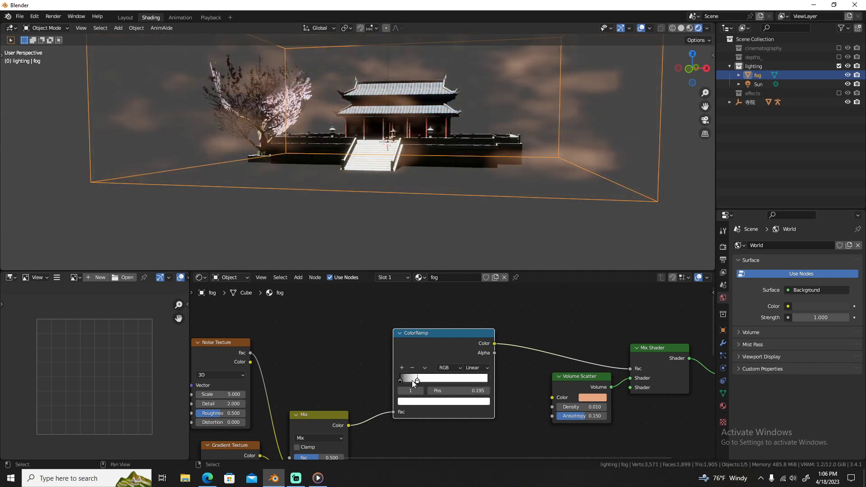
- Set the Y rotation of the Gradient Texture's Mapping node to 90°
scroll(413, 95, "down", 4)
middle_click_drag(413, 95, 450, 154)
scroll(429, 177, "up", 3)
middle_click_drag(407, 197, 451, 174)
scroll(438, 177, "up", 1)
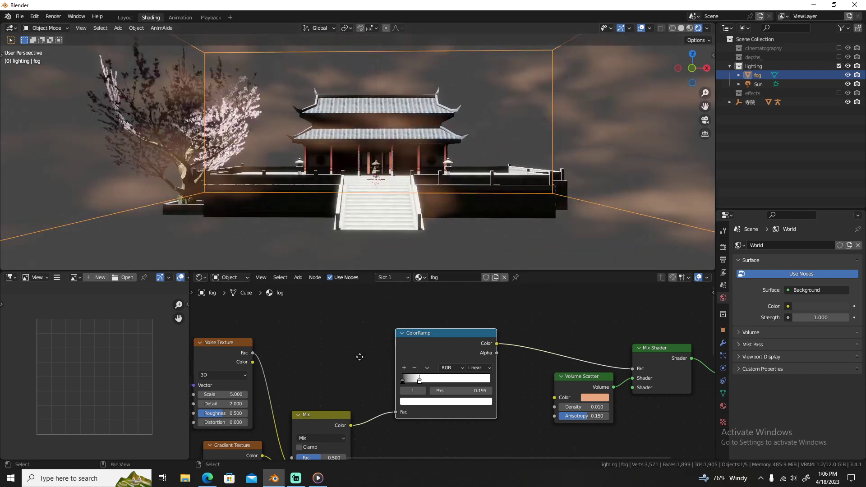
middle_click_drag(327, 399, 485, 312)
middle_click_drag(457, 385, 536, 322)
scroll(430, 404, "up", 2)
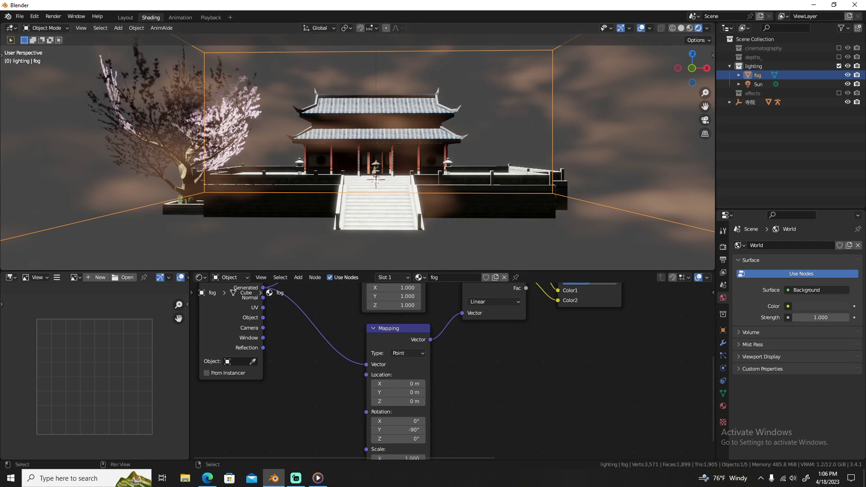
key("Return")
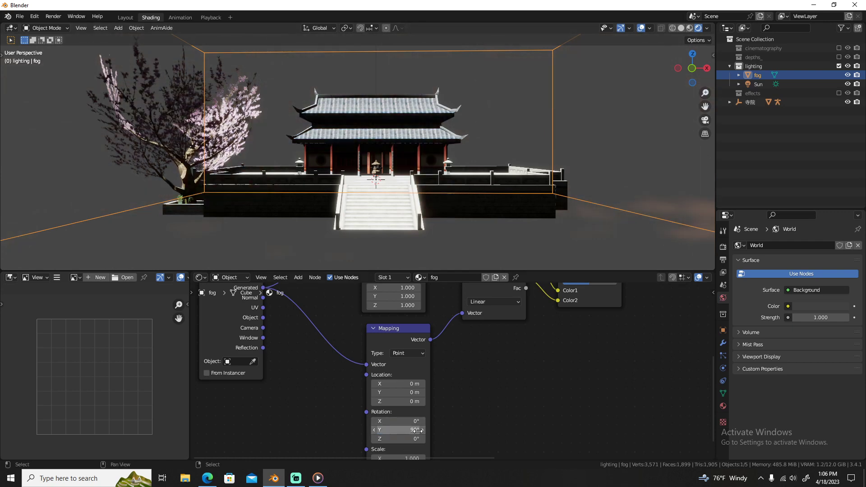
- Set the X location of the Gradient Texture's Mapping node to -0.61 m
scroll(533, 129, "down", 4)
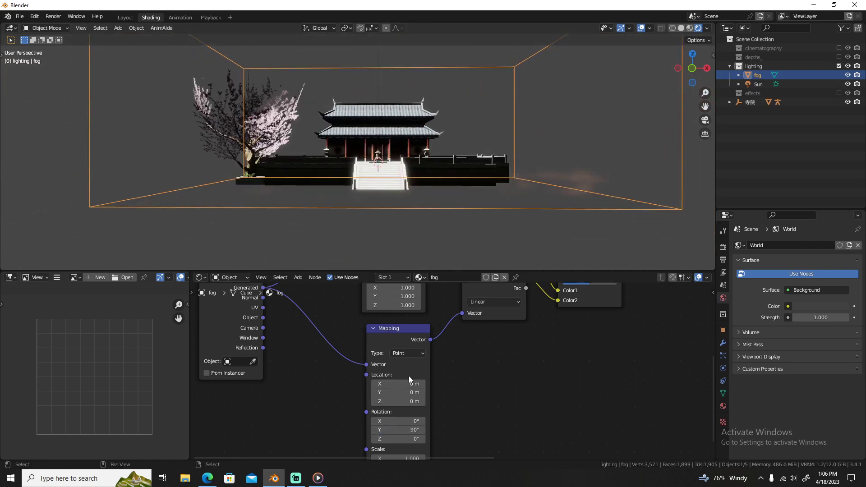
scroll(404, 384, "up", 2)
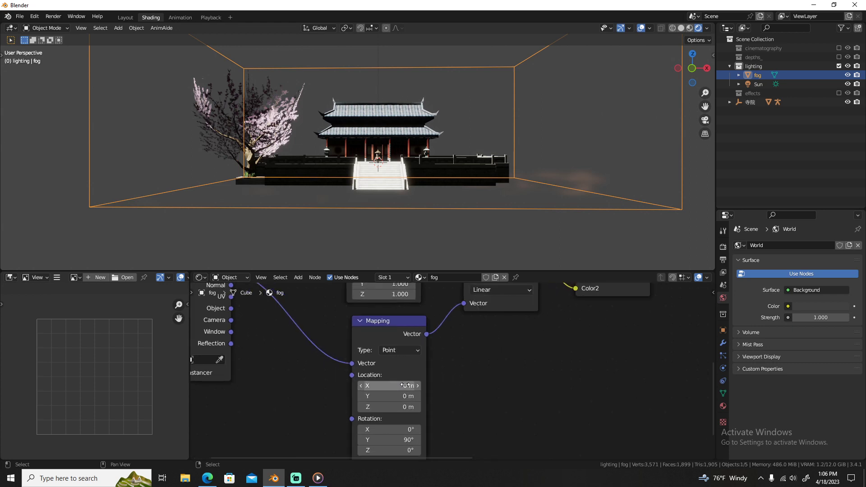
middle_click_drag(506, 344, 525, 334)
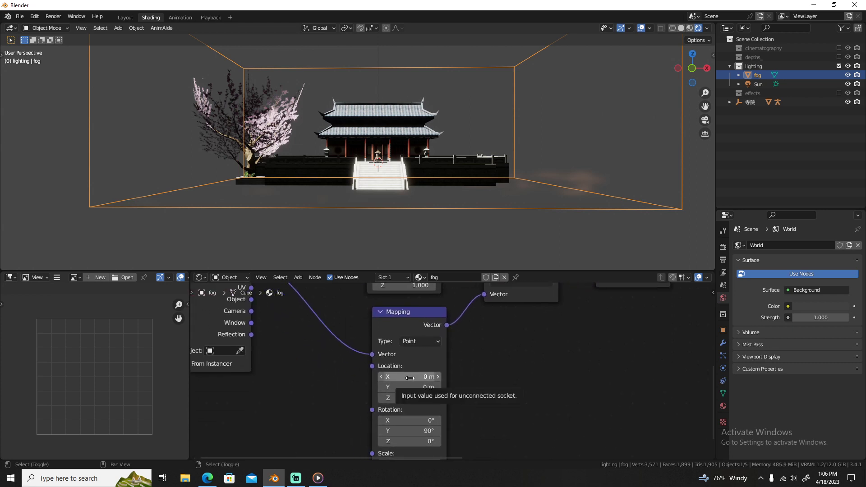
left_click_drag(410, 378, 383, 378)
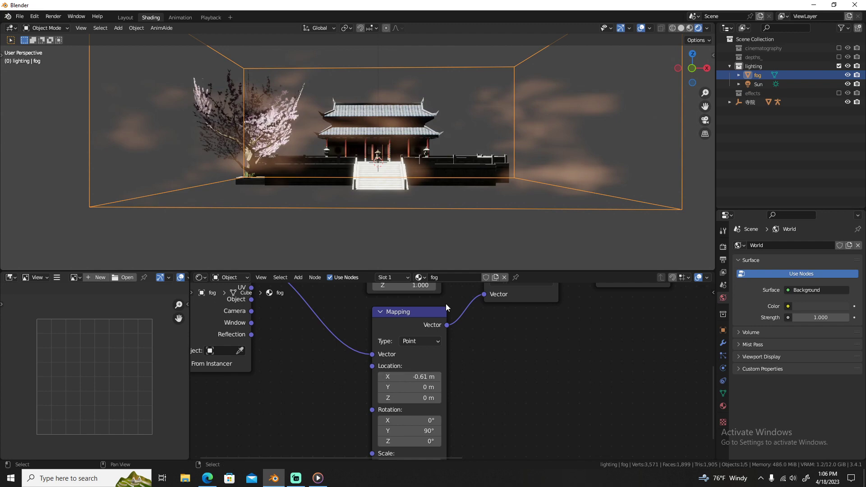
- Try Noise Texture scales of 20 and 3 for the fog before setting the scale to 8
middle_click_drag(447, 155, 488, 136)
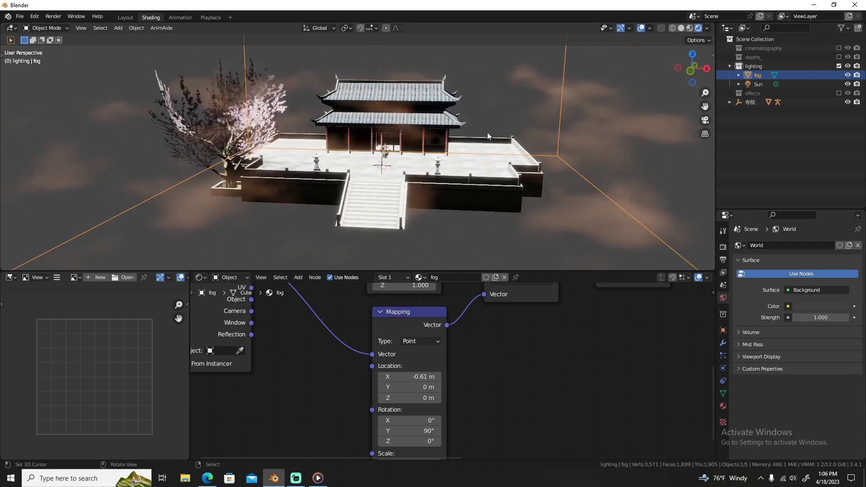
middle_click_drag(553, 331, 402, 454)
middle_click_drag(441, 321, 432, 378)
left_click(359, 358)
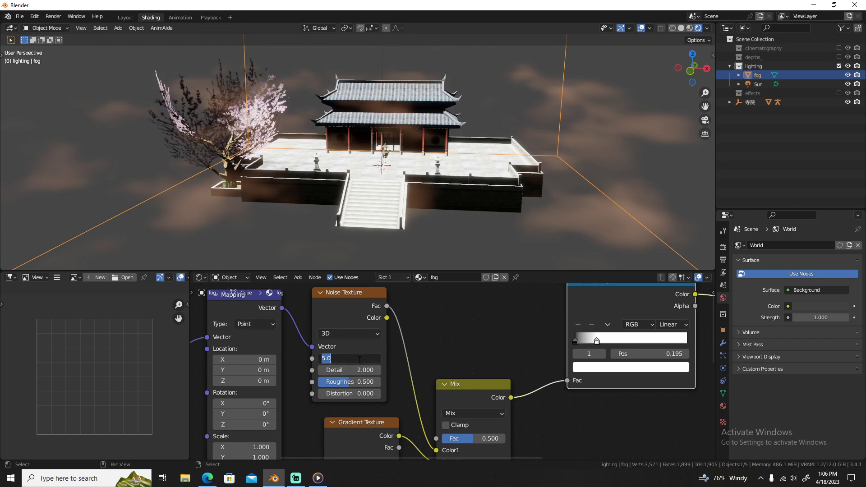
type("20")
key("Return")
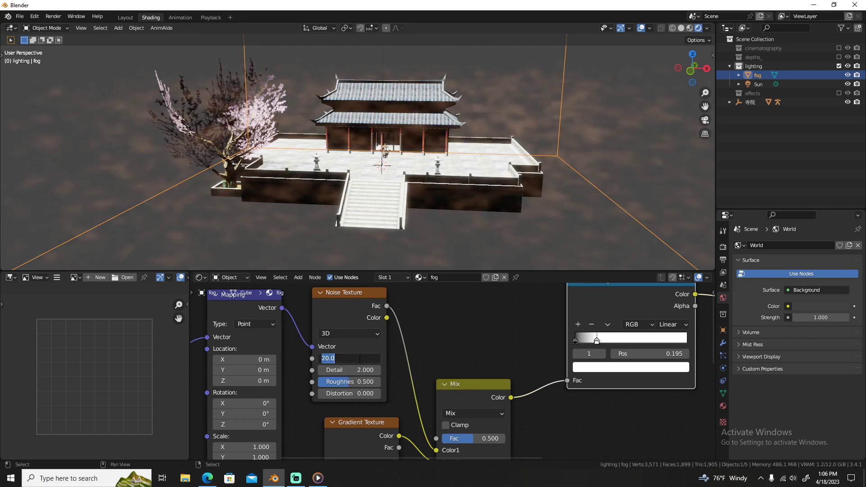
type("3")
key("Return")
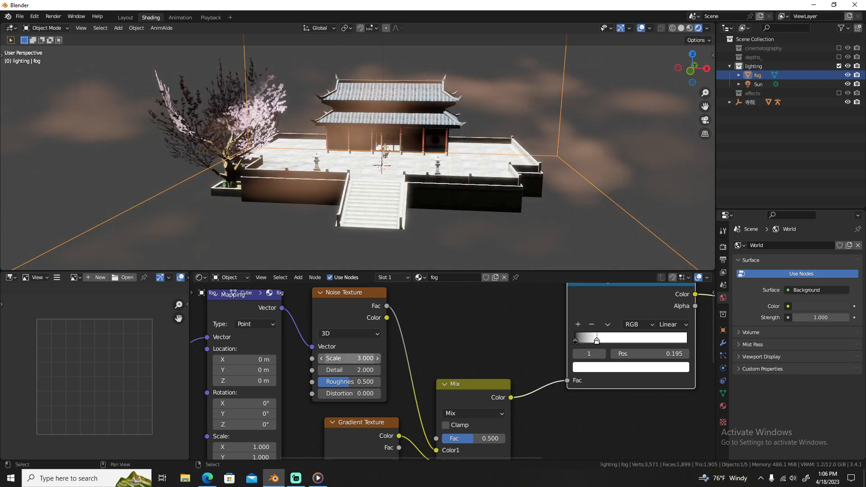
type("8")
key("Return")
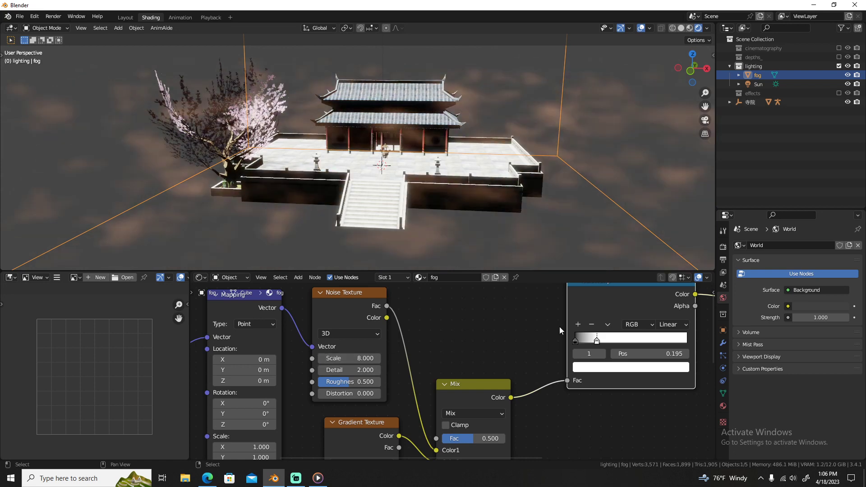
- Place the ColorRamp's black stop at position 0.186, close beside the white stop
middle_click_drag(559, 330, 425, 347)
left_click_drag(441, 355, 464, 352)
scroll(437, 361, "up", 2)
scroll(451, 368, "down", 6)
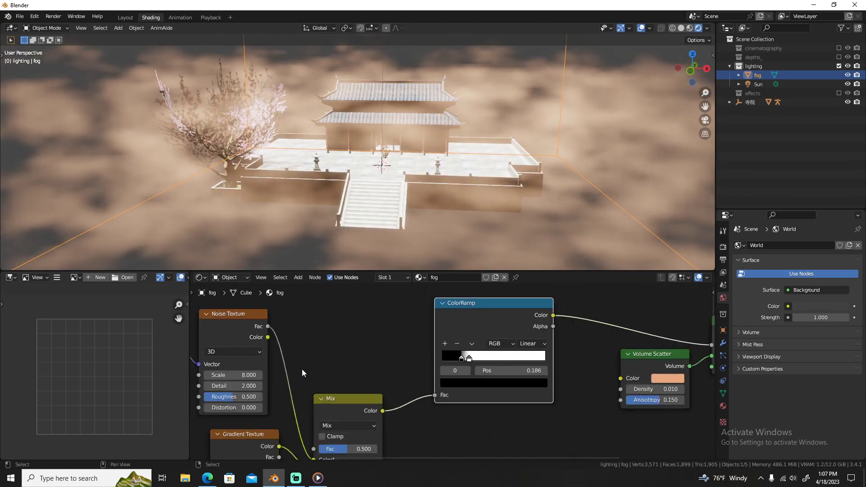
- Set the X location of the Gradient Texture's Mapping node to -0.35 m
middle_click_drag(304, 372, 388, 356)
middle_click_drag(338, 431, 468, 360)
scroll(394, 370, "up", 5)
middle_click_drag(415, 396, 449, 369)
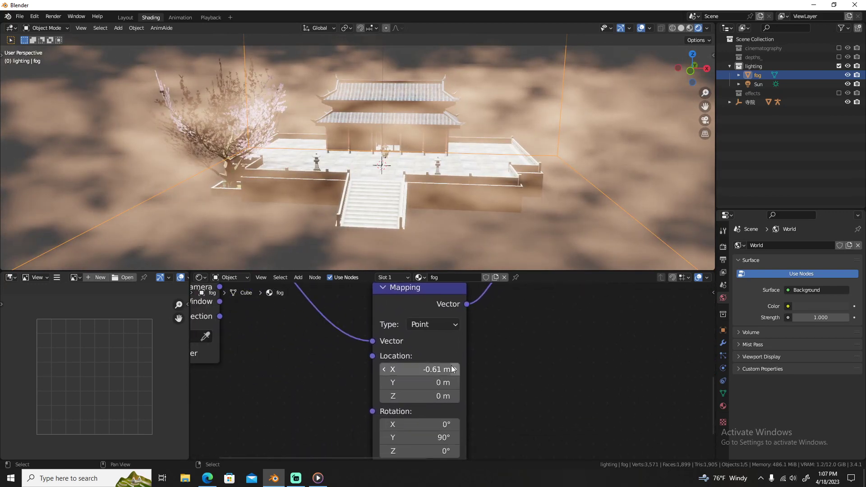
left_click_drag(419, 370, 430, 370)
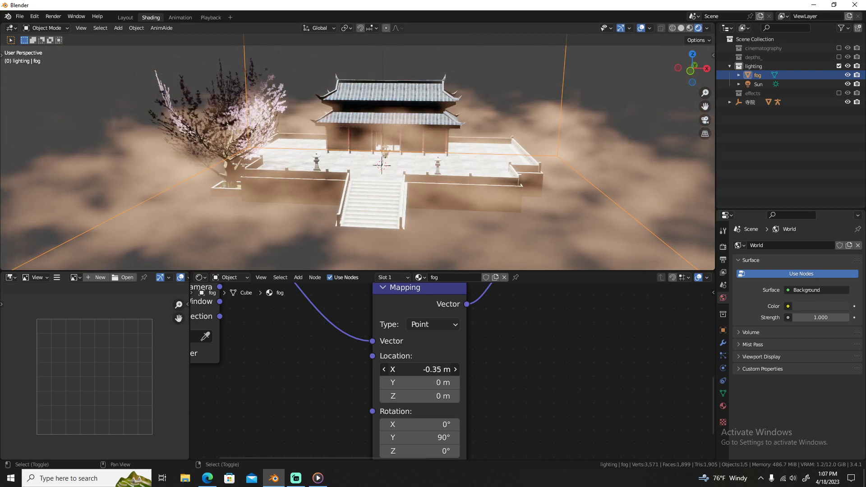
- Select the Sun, clear its rotation and rotate it freely so that its light falls on the temple's front
scroll(409, 166, "down", 3)
middle_click_drag(410, 166, 433, 156)
scroll(410, 165, "up", 5)
scroll(410, 164, "up", 4)
scroll(365, 173, "up", 2)
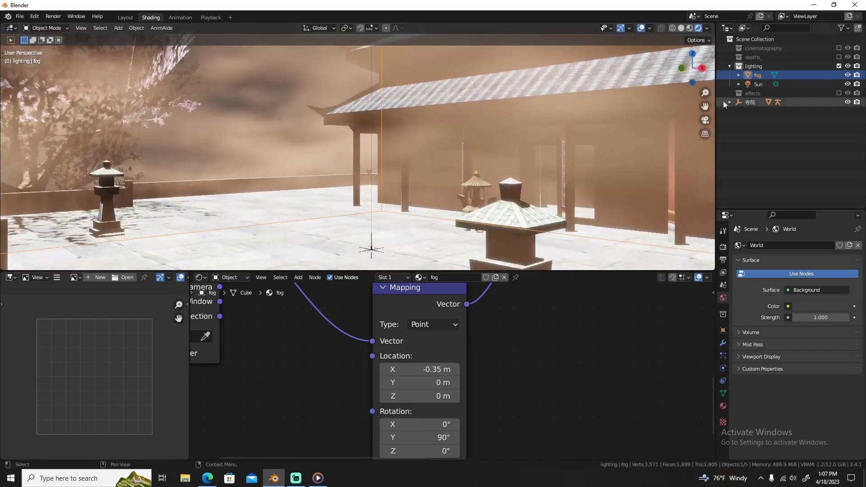
left_click(760, 82)
middle_click_drag(445, 169, 442, 183)
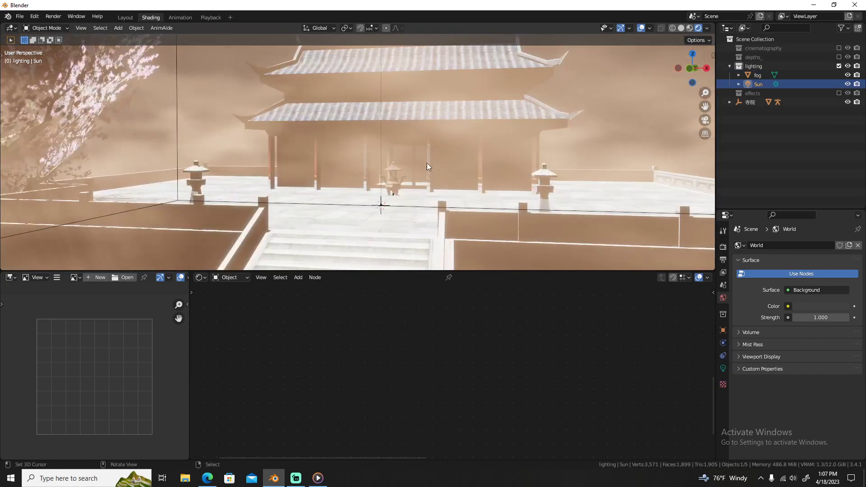
key("alt+r")
key("r")
key("r")
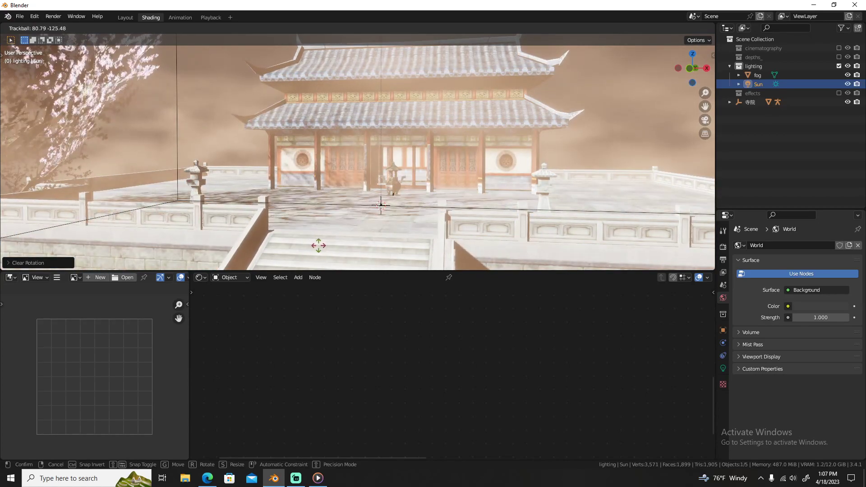
left_click(317, 244)
- Fine-tune the Sun's direction with a free rotation to about X -9°, Y 66°, Z -159°, and deselect it
scroll(383, 203, "down", 2)
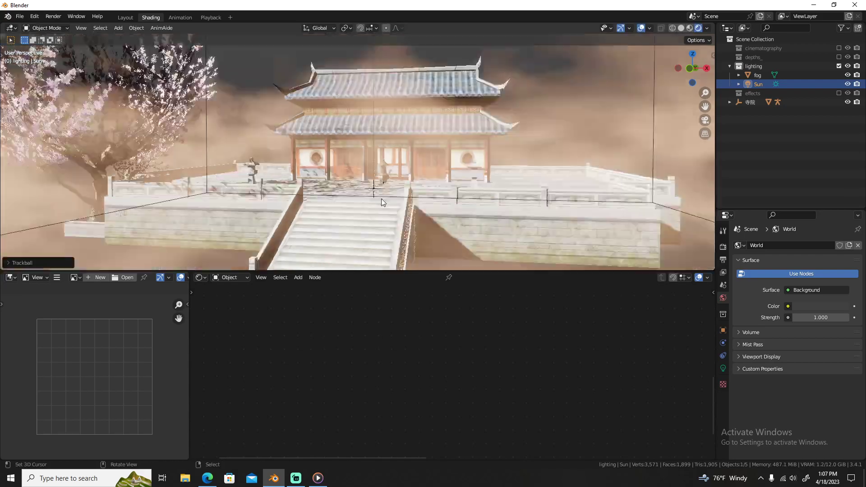
scroll(383, 205, "down", 3)
scroll(386, 211, "up", 5)
middle_click_drag(386, 211, 406, 226)
key("r")
key("r")
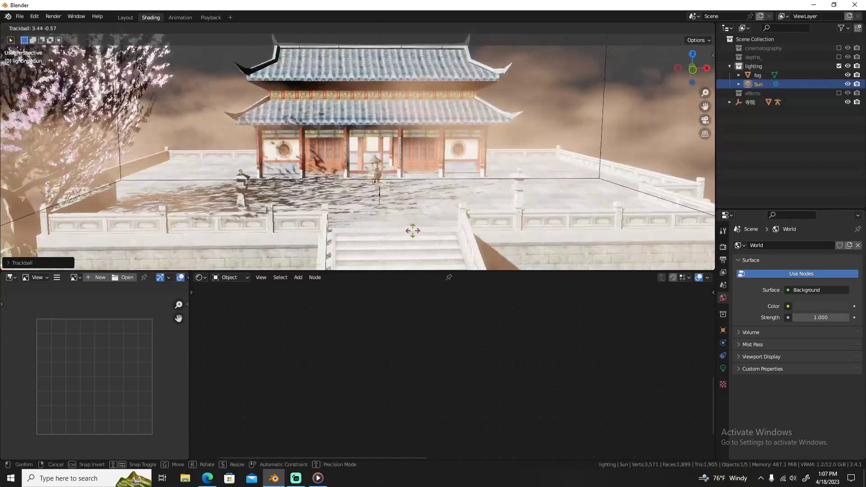
left_click(414, 237)
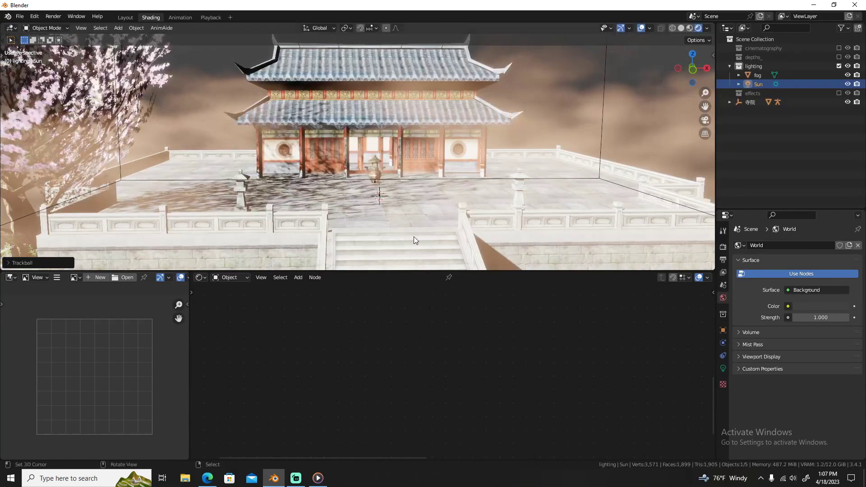
scroll(436, 167, "up", 3)
left_click(434, 170)
scroll(323, 188, "up", 4)
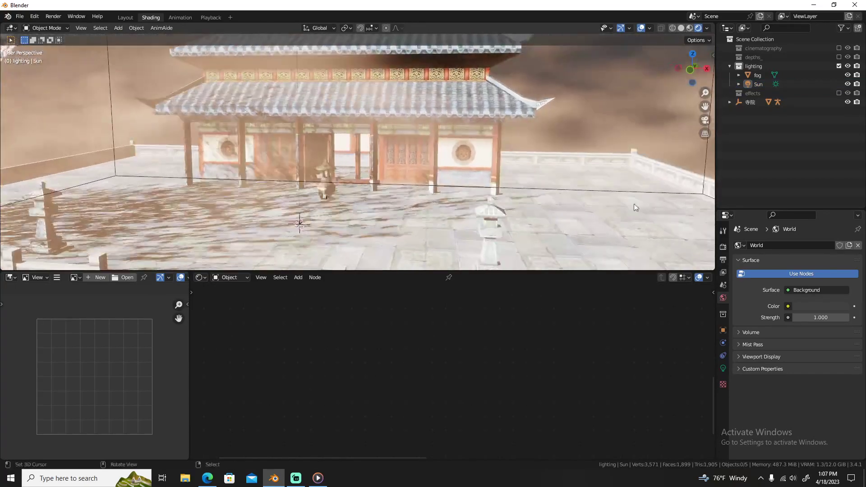
- Create a Dynamic Sky world and switch the render engine back to Eevee
key("n")
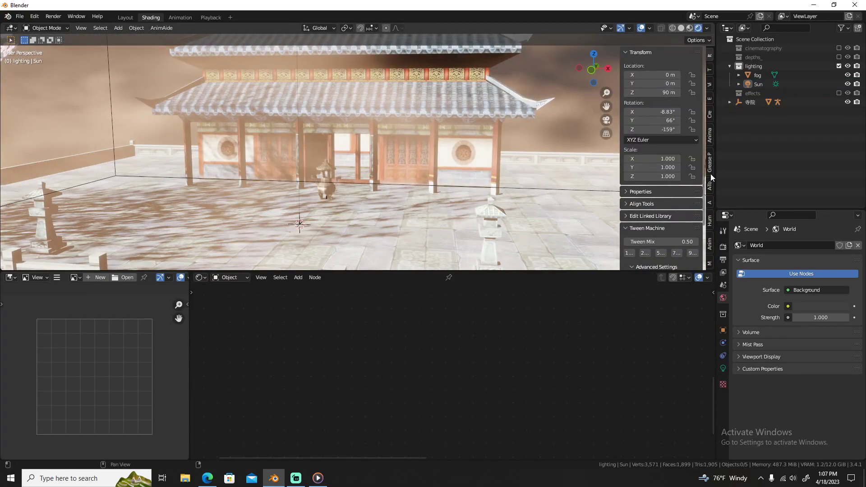
left_click(709, 116)
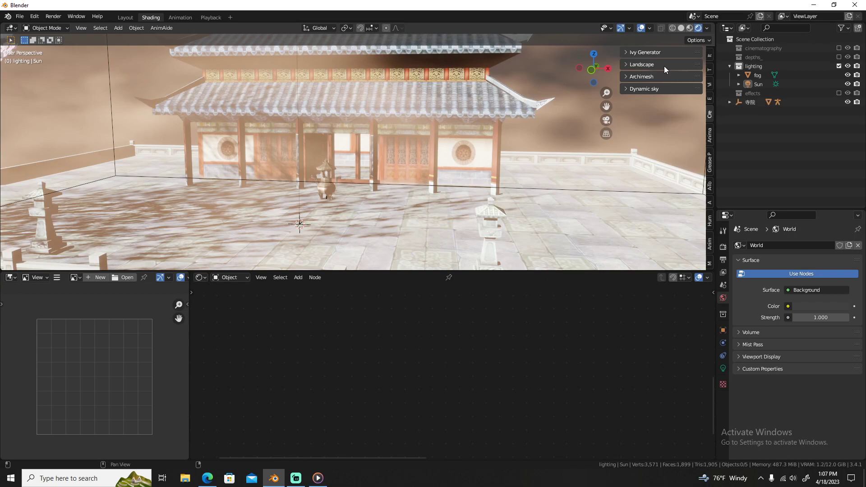
left_click(645, 89)
left_click(656, 104)
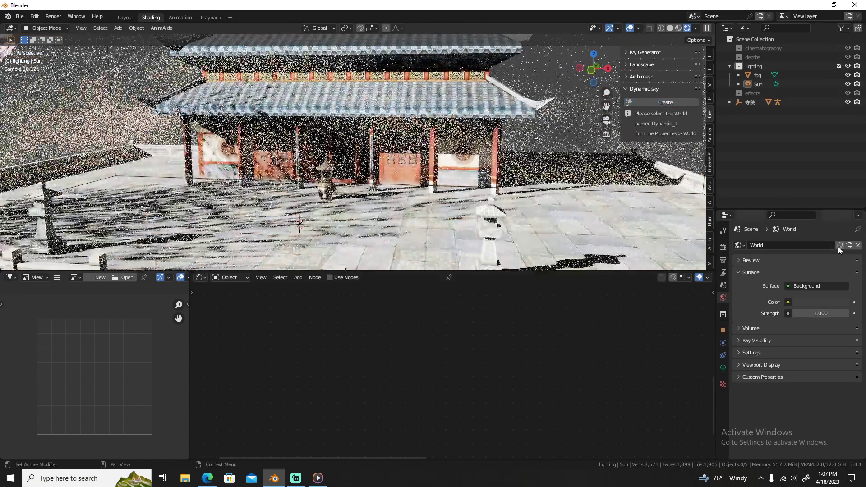
left_click(722, 247)
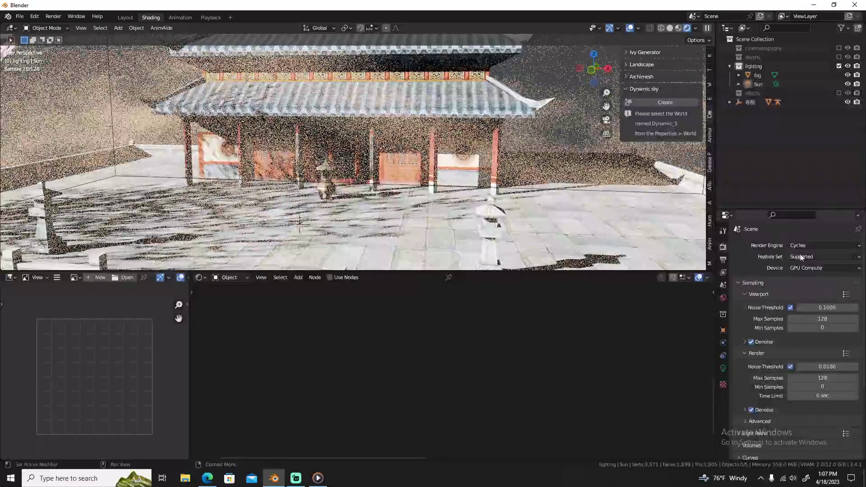
left_click(804, 247)
left_click(805, 254)
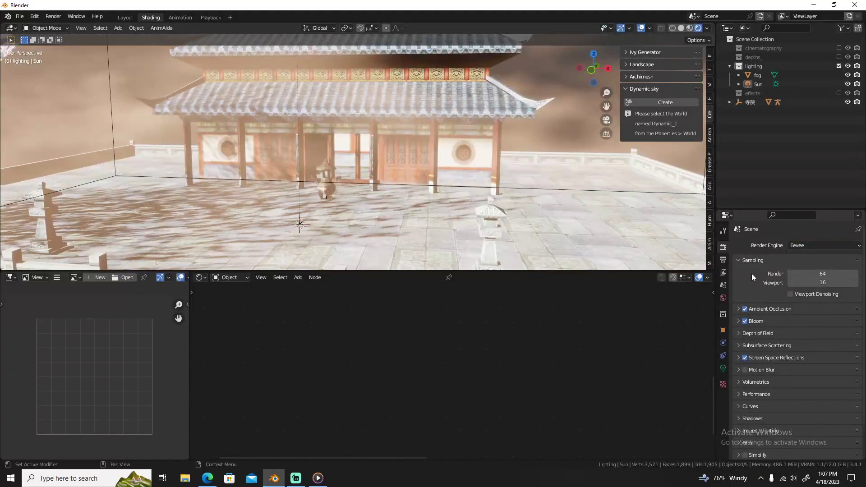
- Assign the Dynamic_1 world to the scene
left_click(722, 298)
left_click(738, 246)
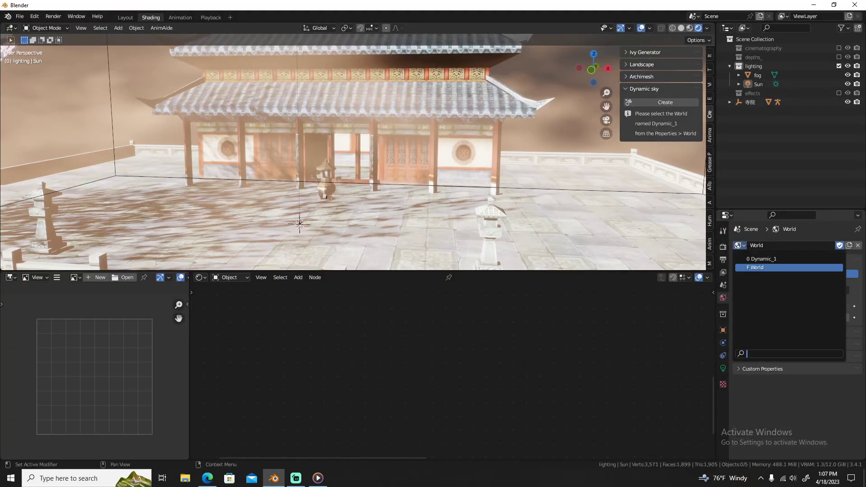
left_click(794, 261)
left_click(660, 102)
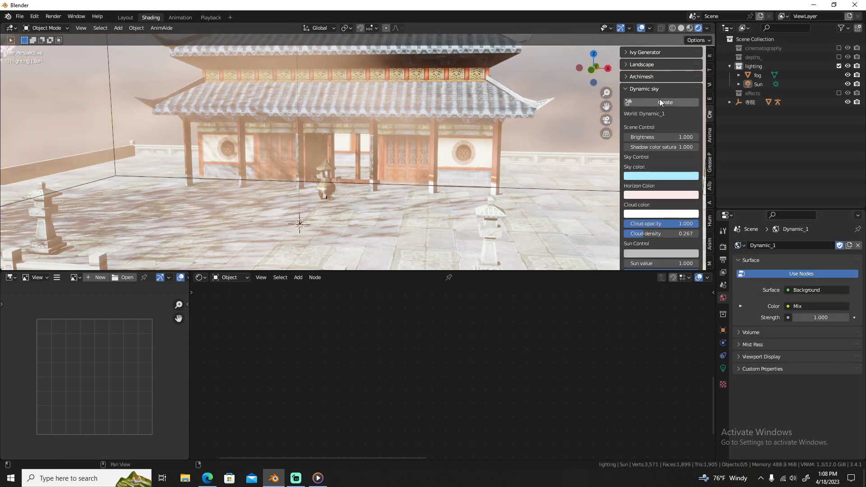
- Set the dynamic sky's sun value to 0 and darken its horizon color to a value of about 0.33
scroll(680, 255, "down", 2)
left_click(687, 223)
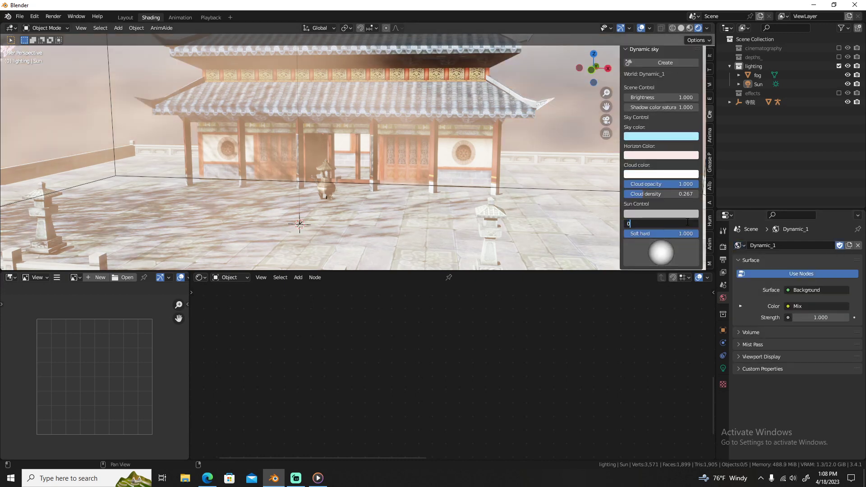
type("0")
key("Return")
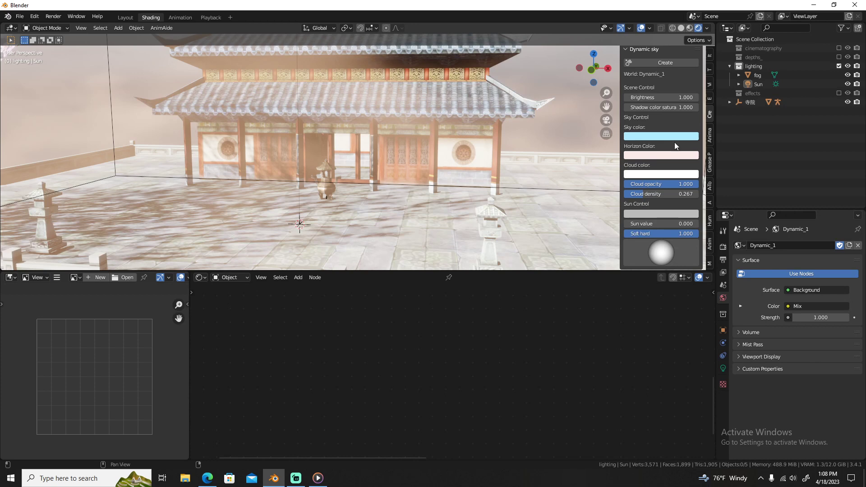
left_click(673, 155)
left_click_drag(687, 133, 648, 133)
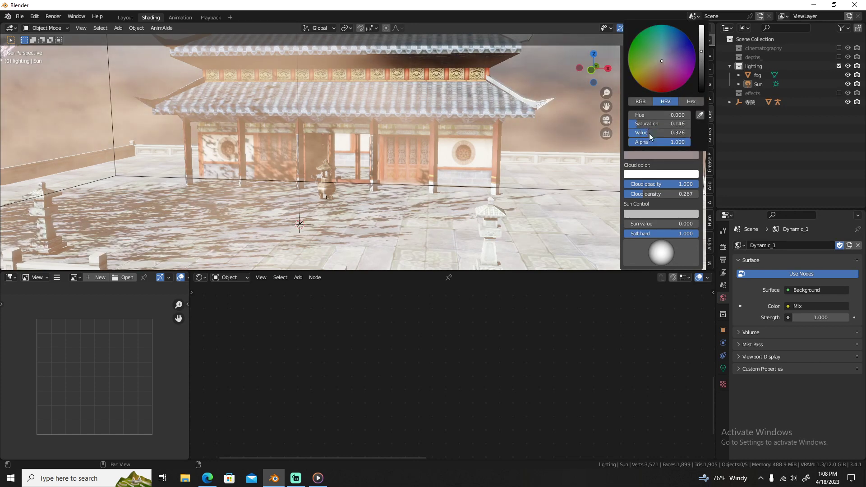
- Set the sky's cloud opacity to 0.5 and darken the cloud color to light grey
left_click_drag(688, 185, 659, 185)
left_click(680, 174)
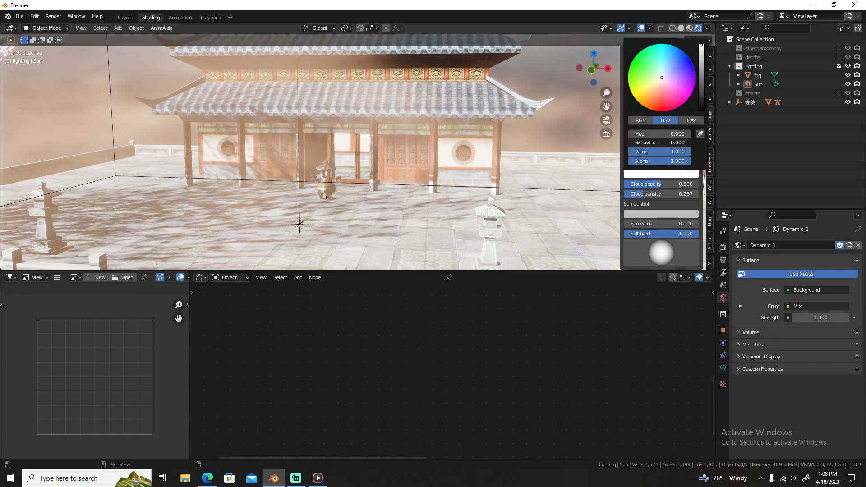
left_click_drag(681, 151, 652, 152)
- Change the dynamic sky's sky color from blue to a pale pink
left_click(673, 137)
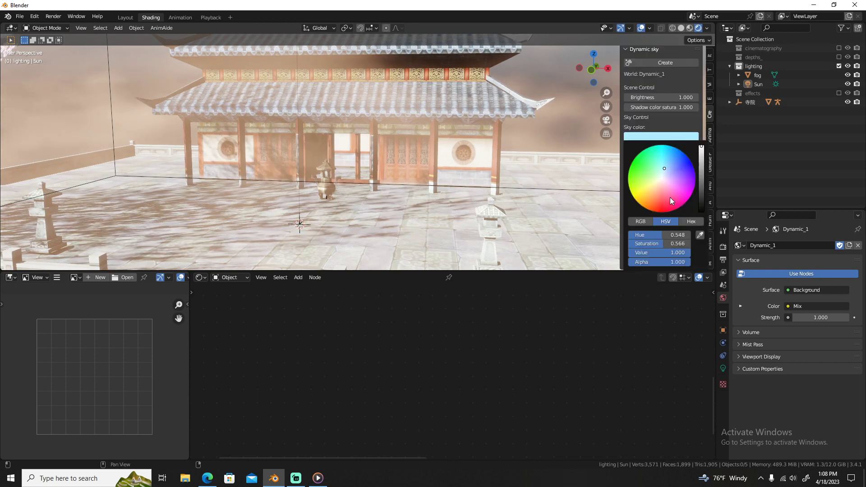
left_click_drag(661, 183, 664, 181)
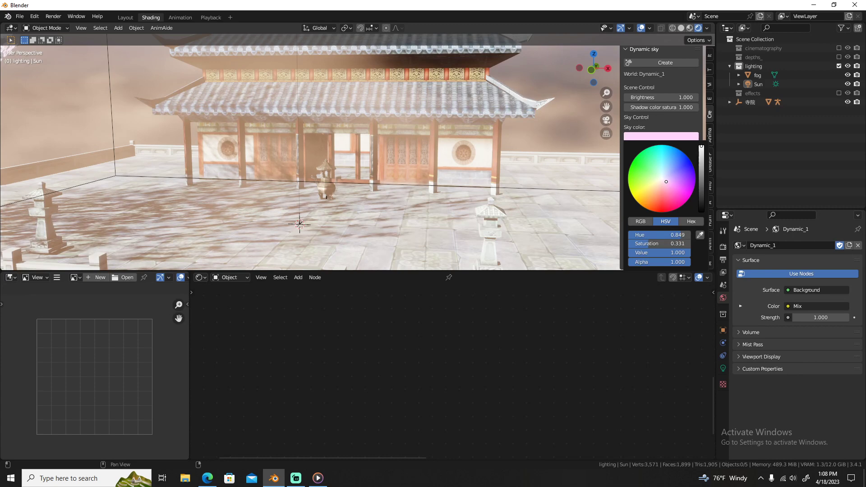
left_click_drag(663, 182, 661, 184)
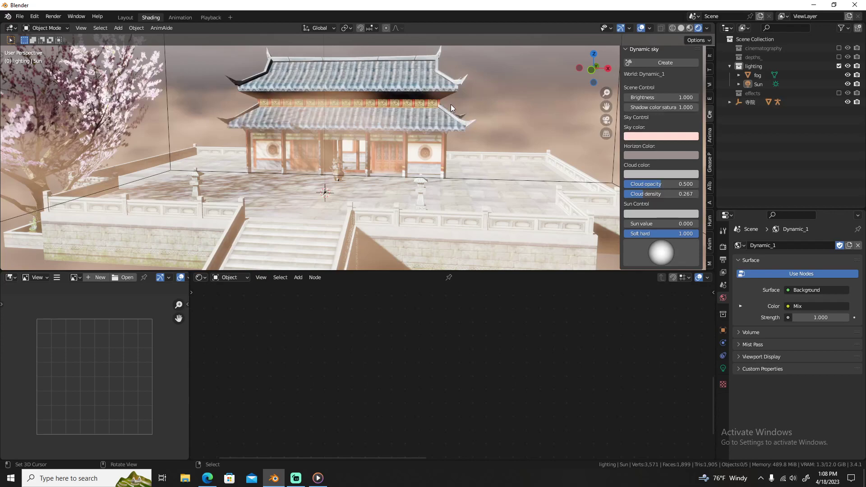
- Brighten the horizon color to a light pinkish grey and set the sky's brightness to 0.860
middle_click_drag(451, 108, 454, 187, "shift")
left_click(670, 156)
left_click_drag(652, 133, 677, 134)
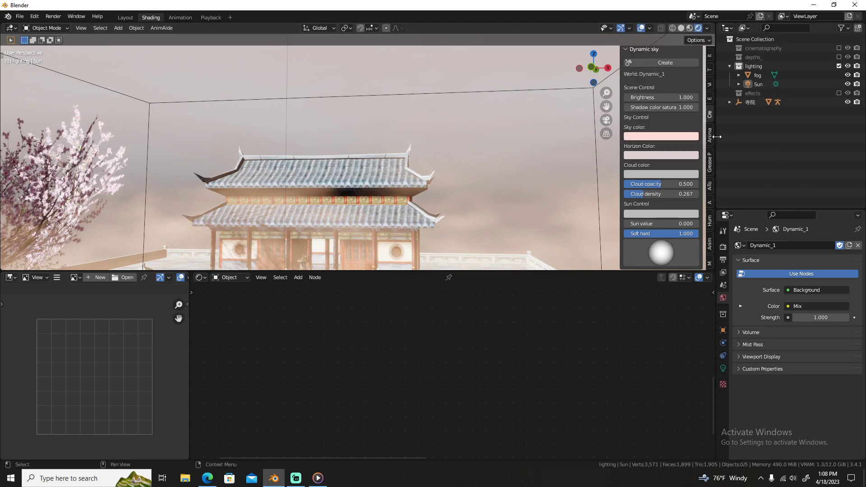
mouse_move(690, 97)
left_mouse_down()
mouse_move(661, 97)
mouse_move(683, 98)
left_mouse_up()
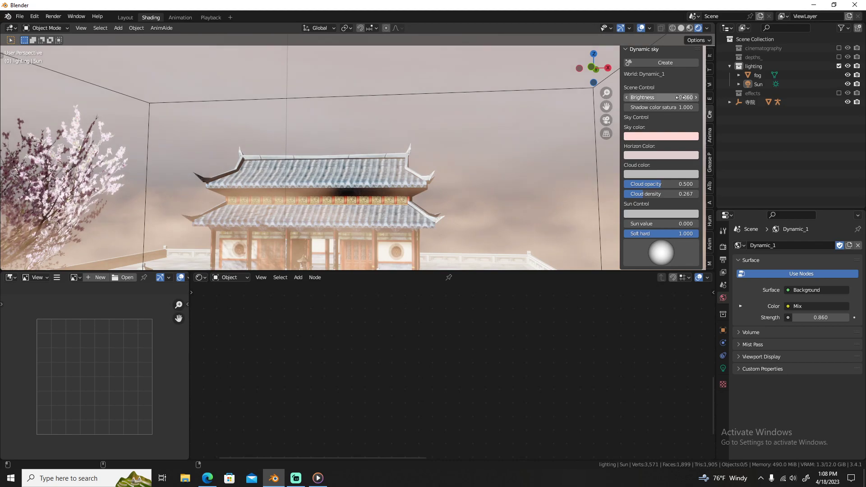
- Try different shadow color saturation values for the dynamic sky and reset the saturation to 1
scroll(441, 167, "down", 4)
middle_click_drag(442, 165, 444, 178)
scroll(439, 182, "up", 5)
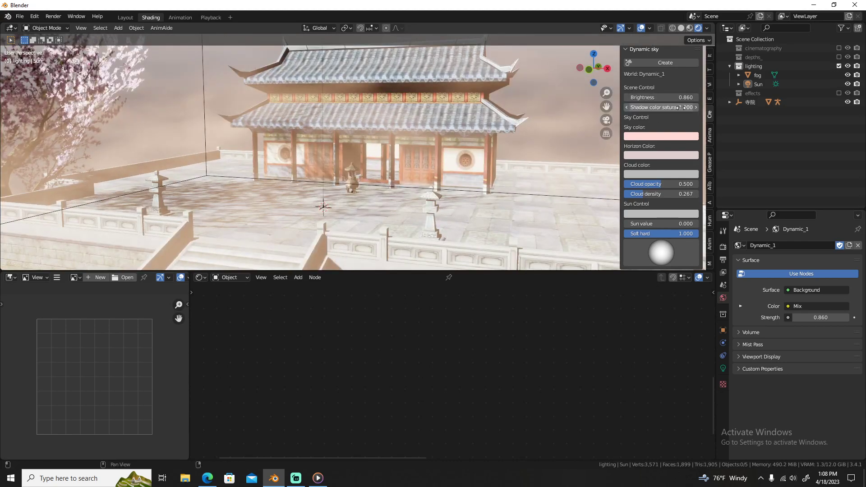
left_click_drag(681, 108, 650, 108)
left_click(679, 108)
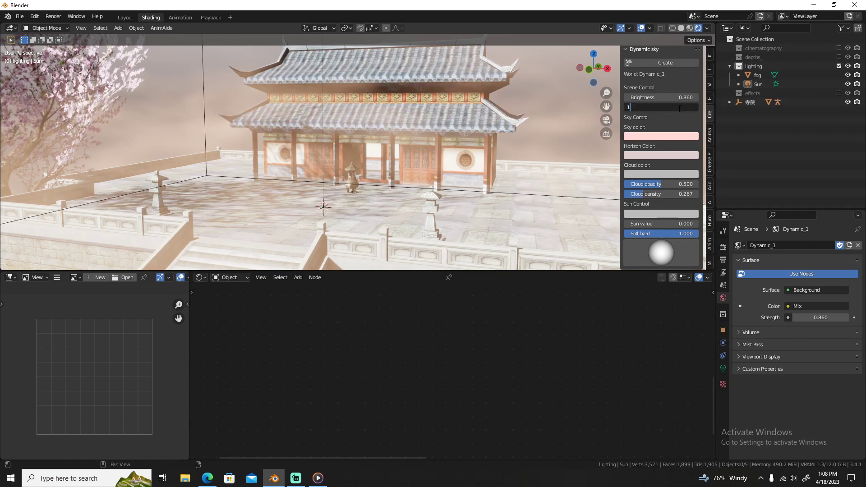
type("1")
key("Return")
- Try a shadow color saturation of 0 for the dynamic sky, then restore it to 1
middle_click_drag(104, 138, 147, 139, "shift")
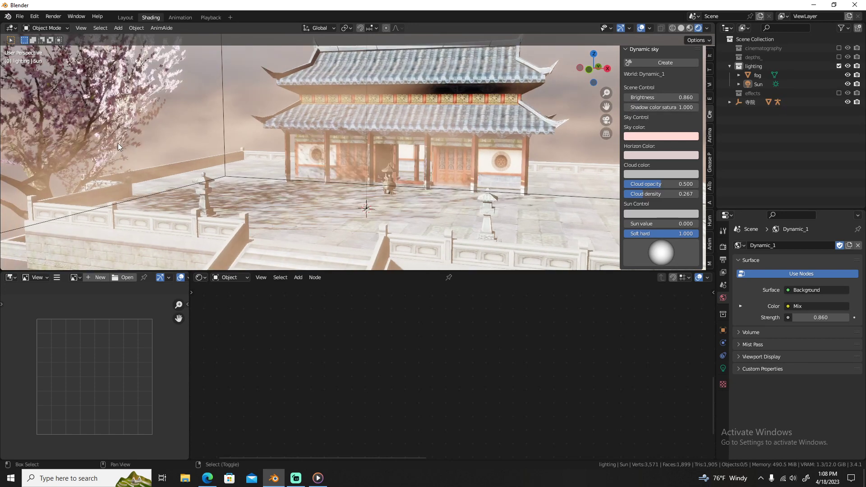
left_click(675, 107)
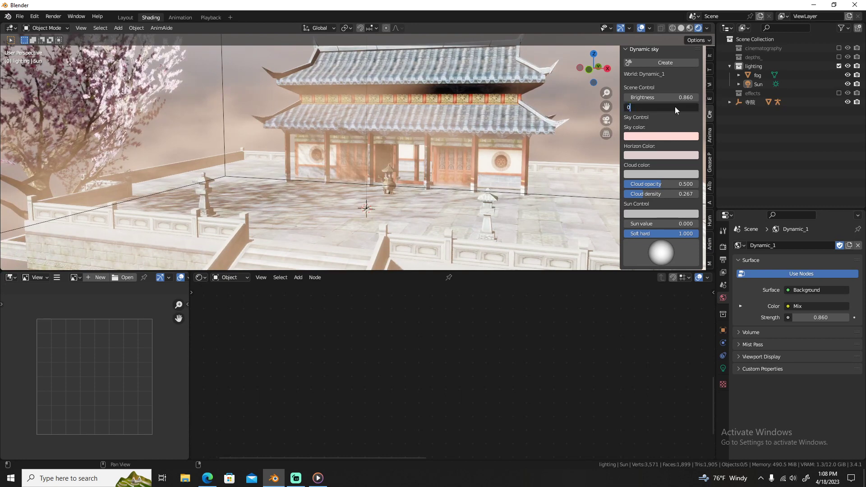
type("0")
key("Return")
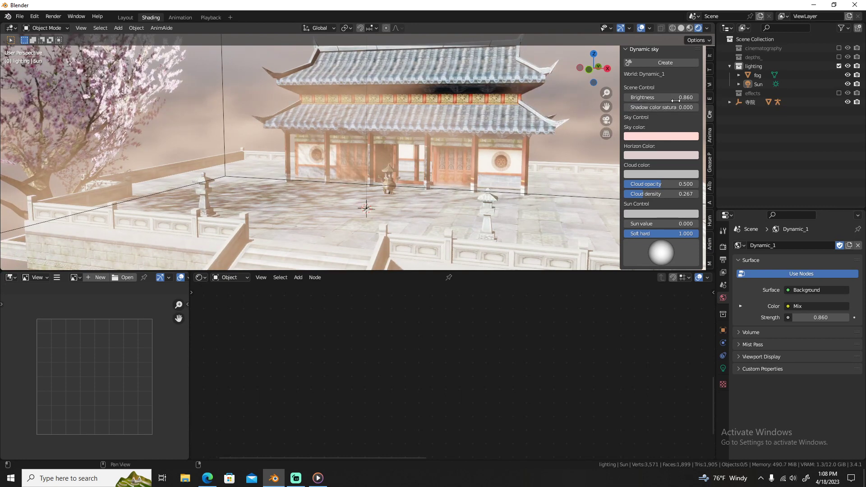
left_click(673, 108)
type("1")
key("Return")
- Set the dynamic sky's shadow color saturation to 0.650
left_click(672, 108)
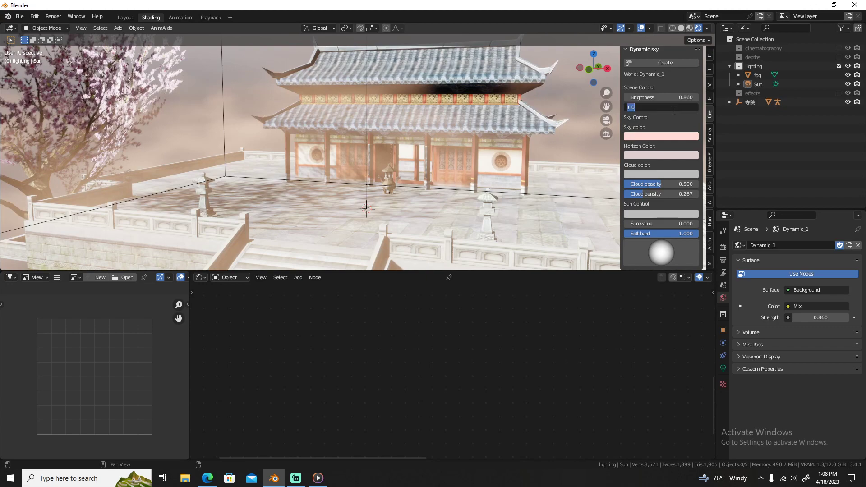
type(".50")
key("Return")
key("n")
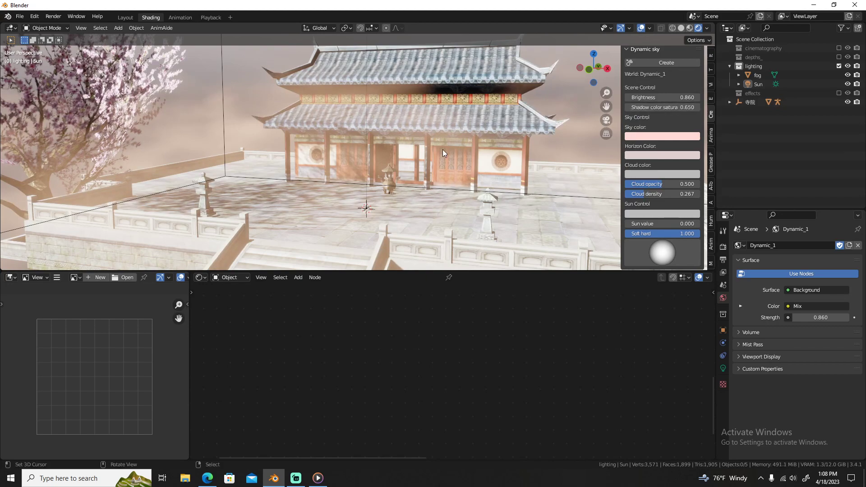
middle_click_drag(473, 189, 356, 203, "shift")
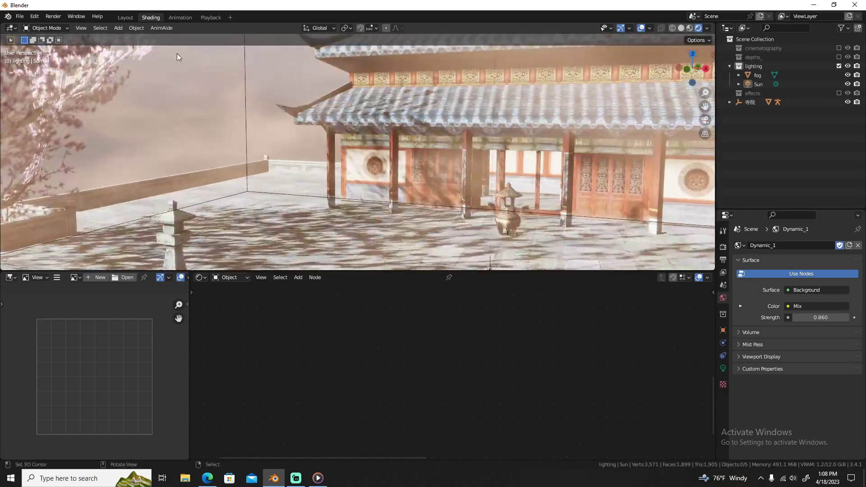
- Switch to the Layout workspace, enable the cinematography collection and select the Cam_Main camera
left_click(123, 17)
scroll(341, 261, "up", 7)
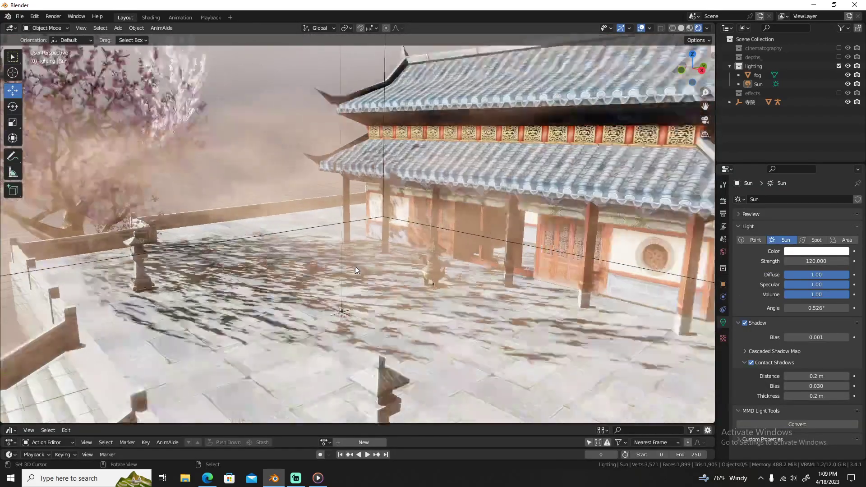
middle_click_drag(353, 269, 447, 271)
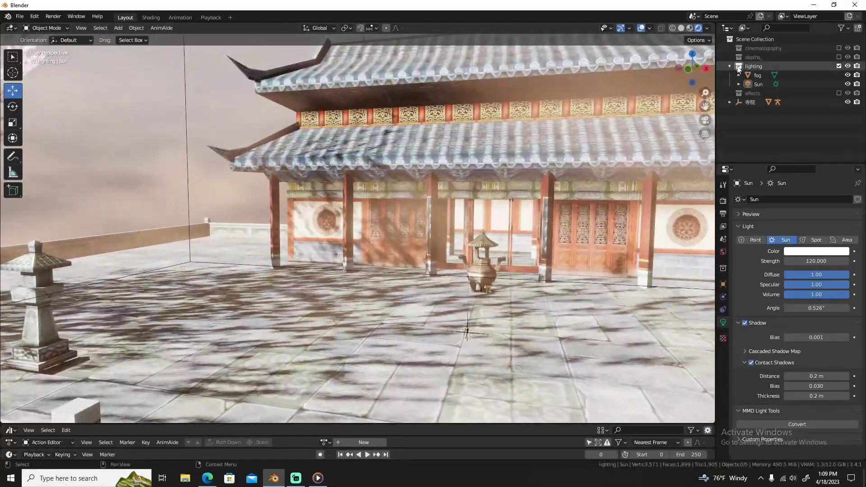
left_click(838, 48)
left_click(767, 57)
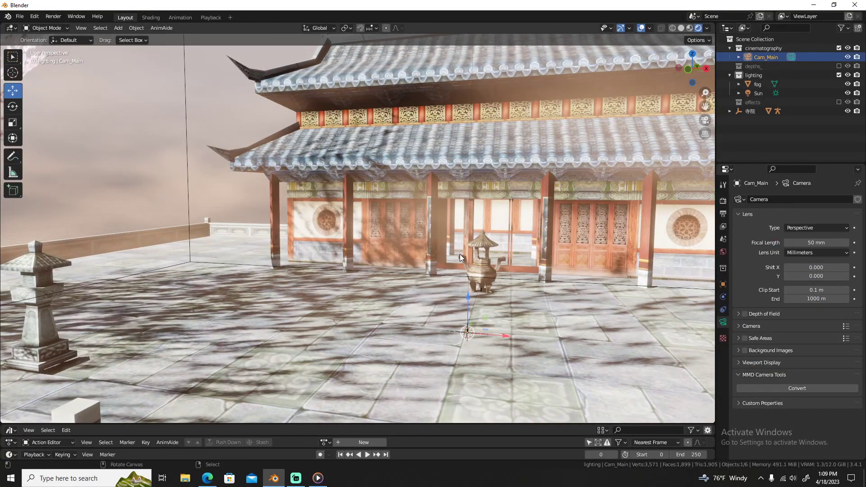
- Look through Cam_Main, lock the camera to the view and align it to the current view of the temple
key("KP_0")
scroll(500, 267, "up", 2)
key("n")
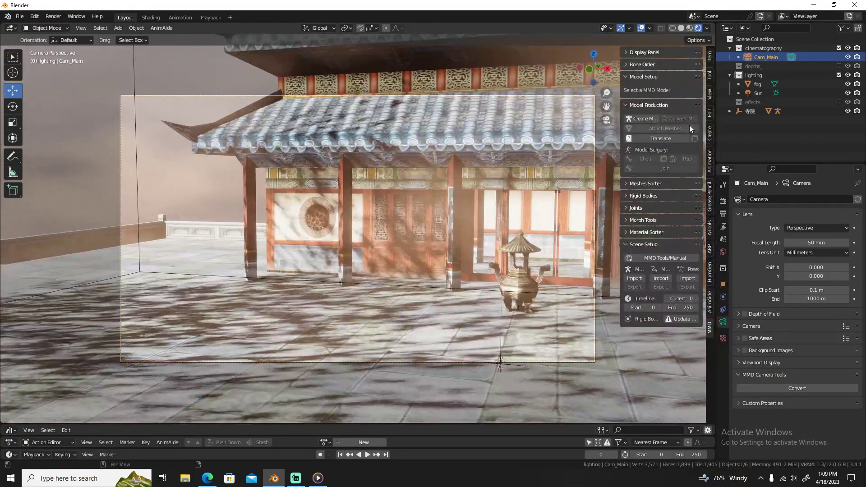
key("n")
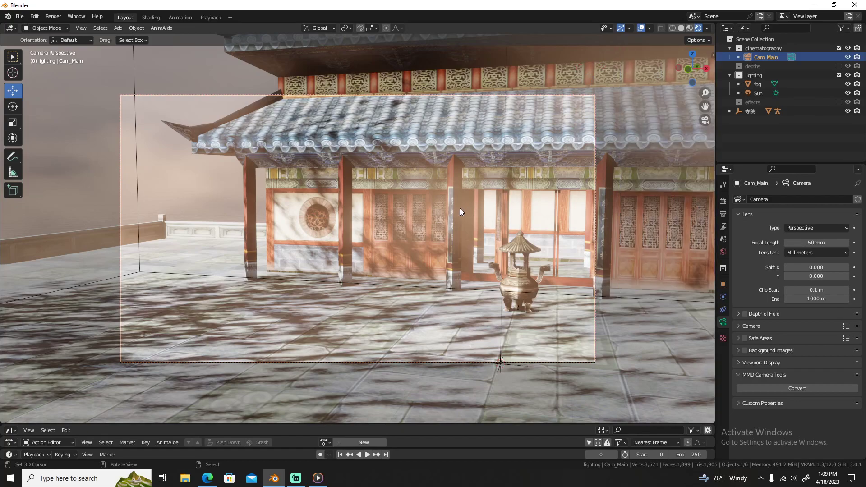
key("ctrl+alt+KP_0")
- Frame the temple through Cam_Main from an angle with the stairs in front, and hide the viewport overlays
scroll(430, 229, "up", 3)
middle_click_drag(445, 228, 389, 249)
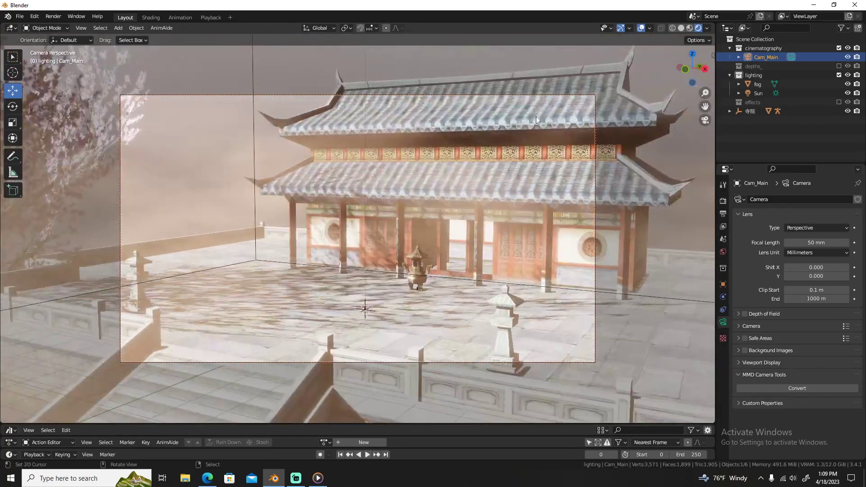
left_click(641, 29)
middle_click_drag(506, 252, 477, 246)
middle_click_drag(418, 256, 423, 255)
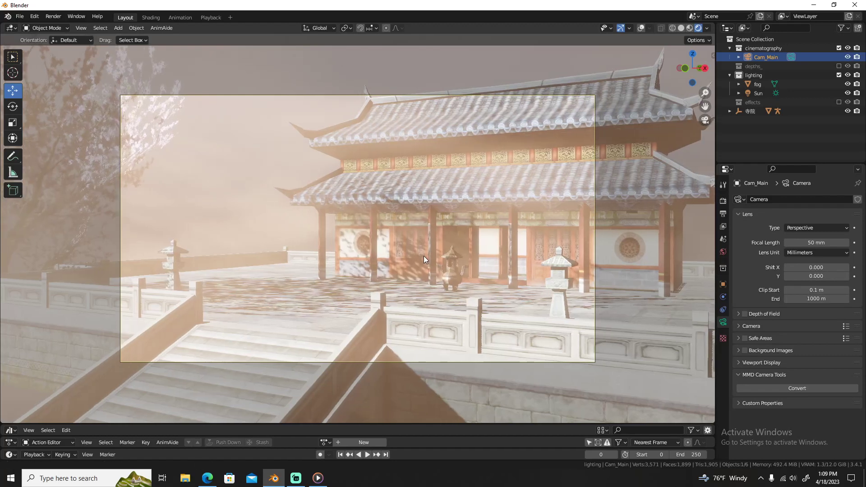
- Enable depth of field for Cam_Main
left_click(759, 313)
left_click(740, 314)
left_click(751, 316)
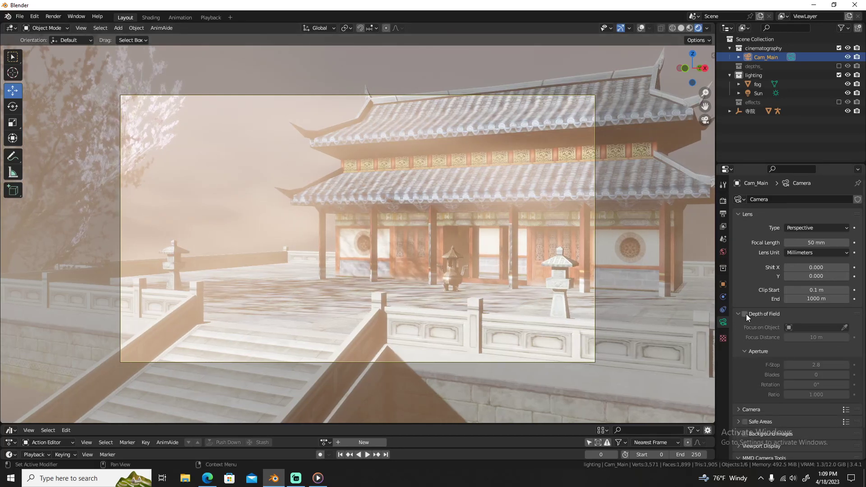
left_click(745, 314)
- Try focus distances of 15 m, 3 m and 20 m for the camera's depth of field
left_click(812, 337)
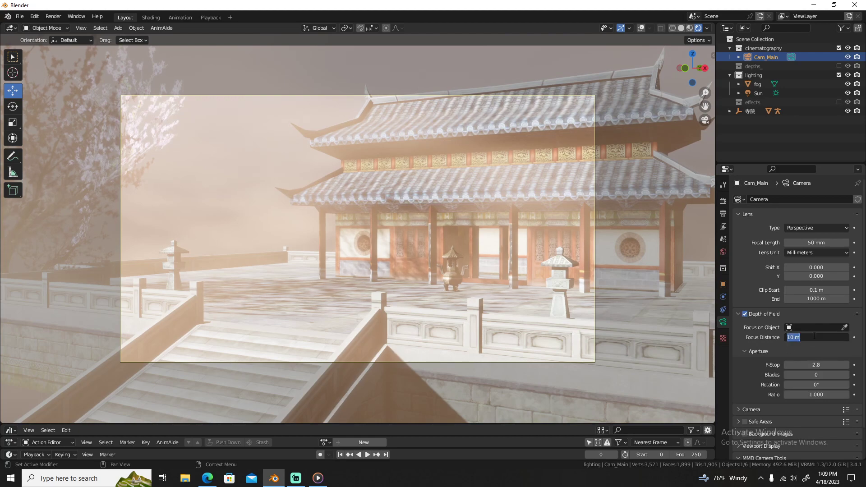
type("15")
key("Return")
left_click(813, 335)
type("3")
key("Return")
left_click(814, 336)
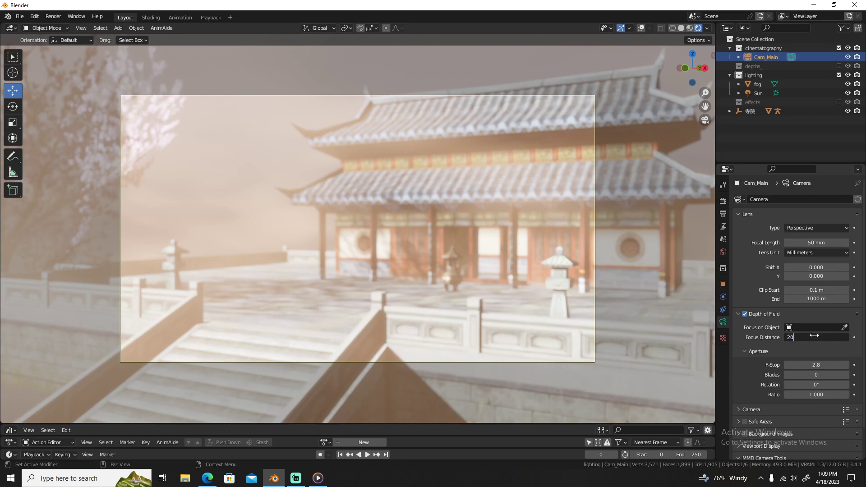
key("Return")
- Set the camera's focus distance to 16 m and render a test image of the shot
left_click(815, 338)
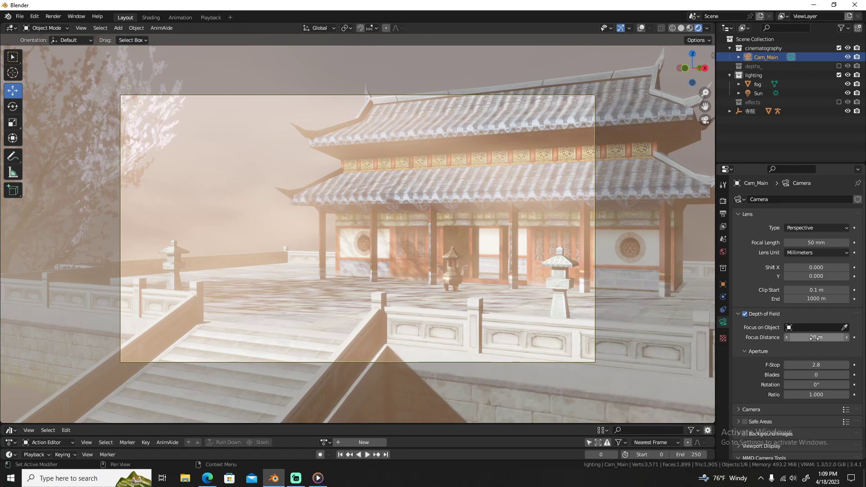
type("16")
key("Return")
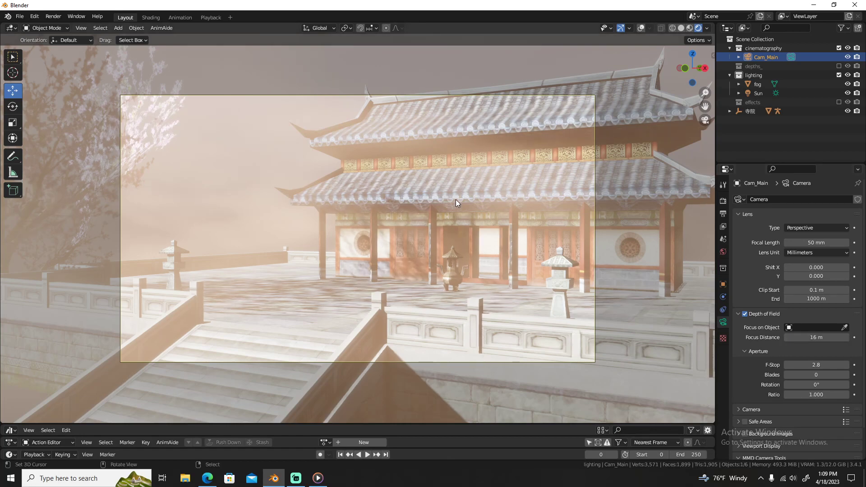
key("F12")
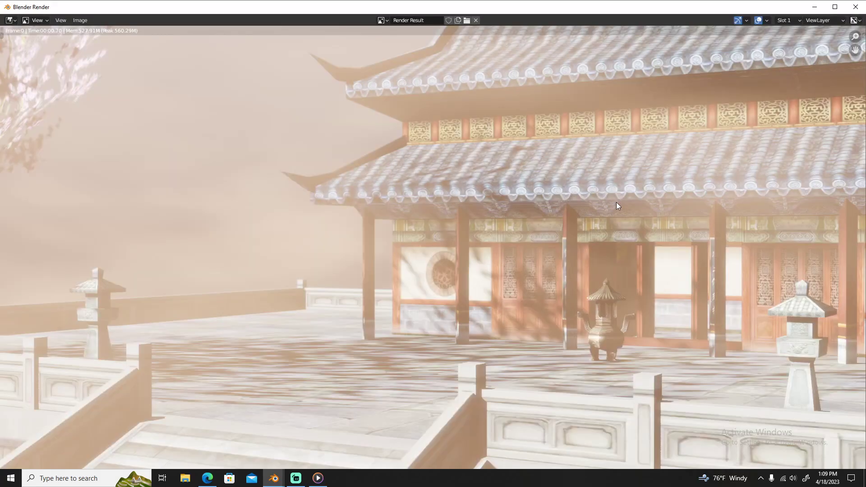
key("Escape")
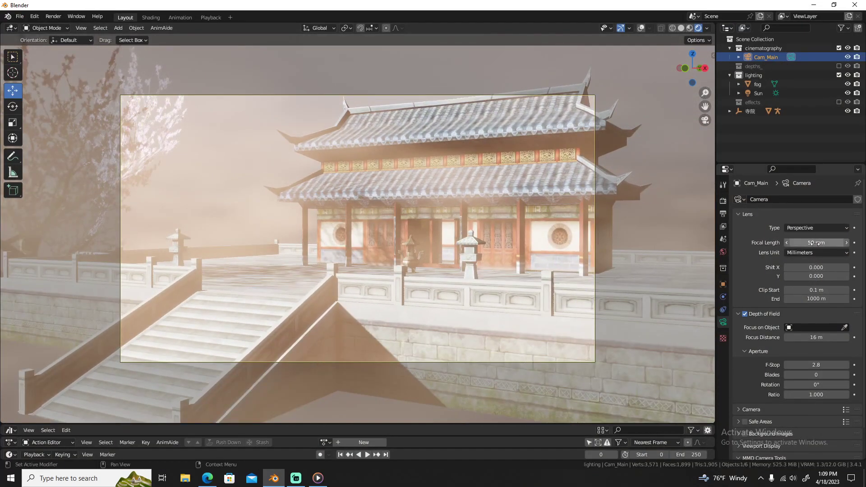
- Set the camera's focal length to 35 mm and reframe the shot to show the whole temple, stairs and cherry tree
left_click(815, 244)
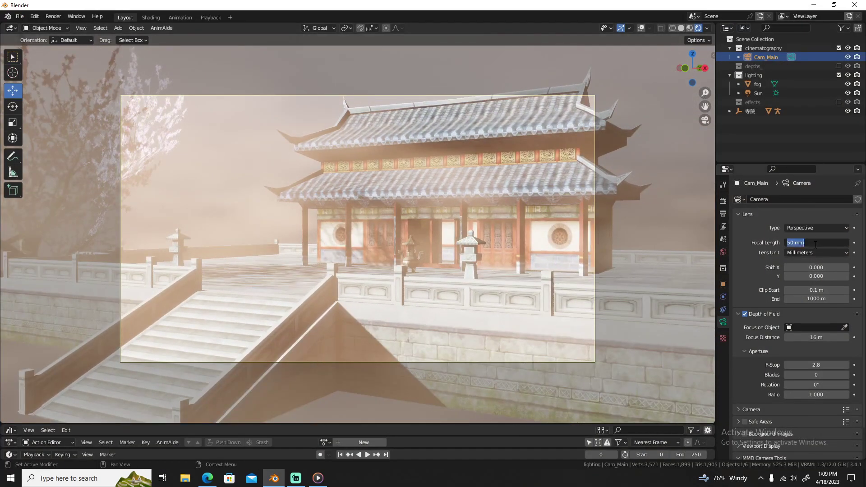
type("35")
key("Return")
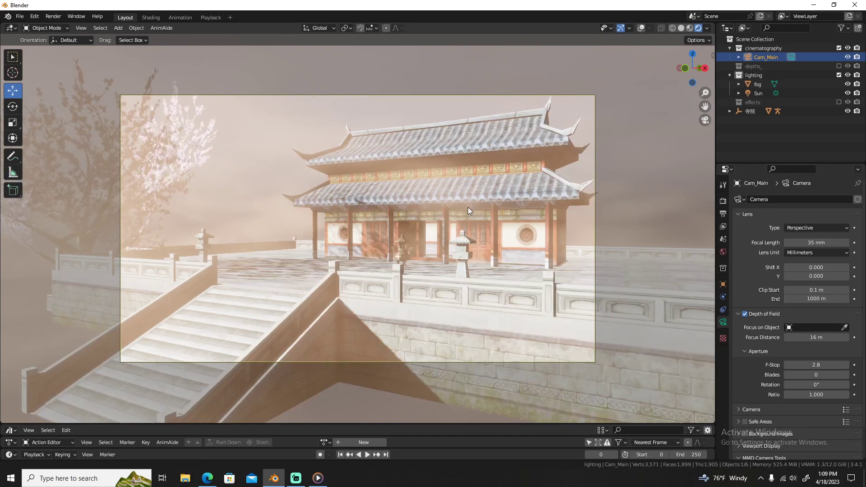
middle_click_drag(467, 207, 468, 267)
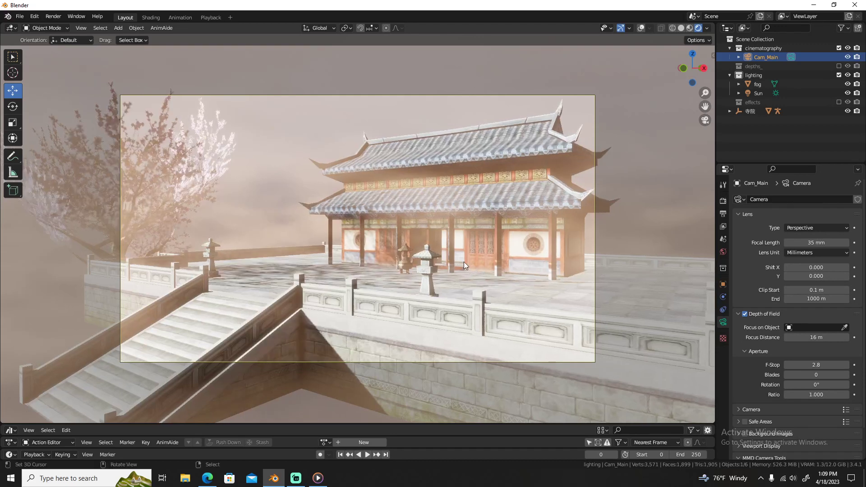
- Switch to the Shading workspace, select the fog cube and move its color ramp's white stop to position 0.250
left_click(161, 14)
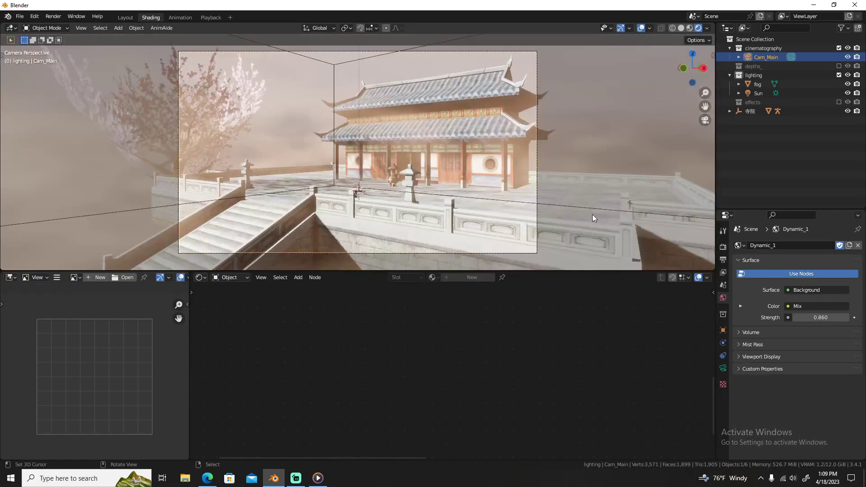
left_click(757, 86)
scroll(472, 367, "down", 3)
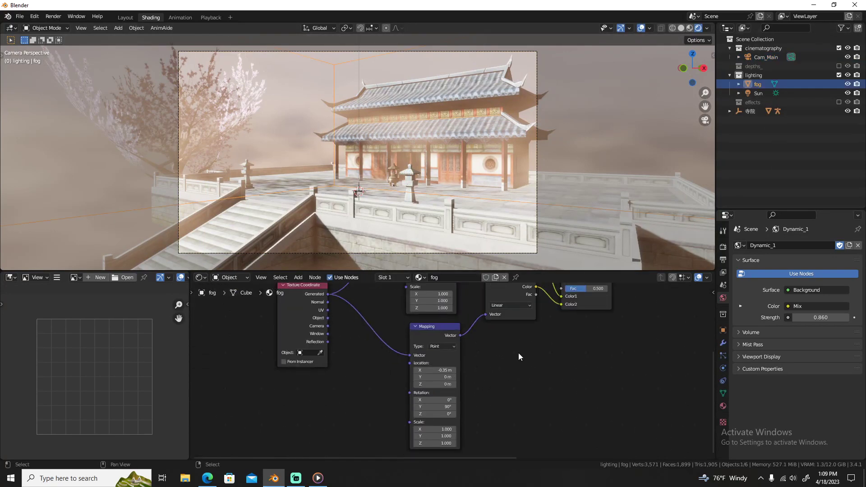
middle_click_drag(518, 353, 456, 411)
scroll(526, 373, "up", 2)
scroll(455, 410, "up", 2)
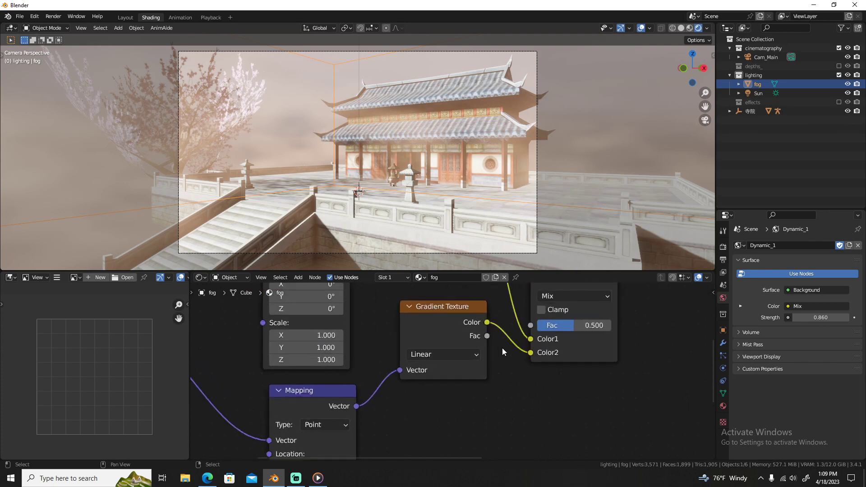
middle_click_drag(577, 323, 479, 391)
middle_click_drag(645, 302, 449, 370)
scroll(450, 370, "up", 4)
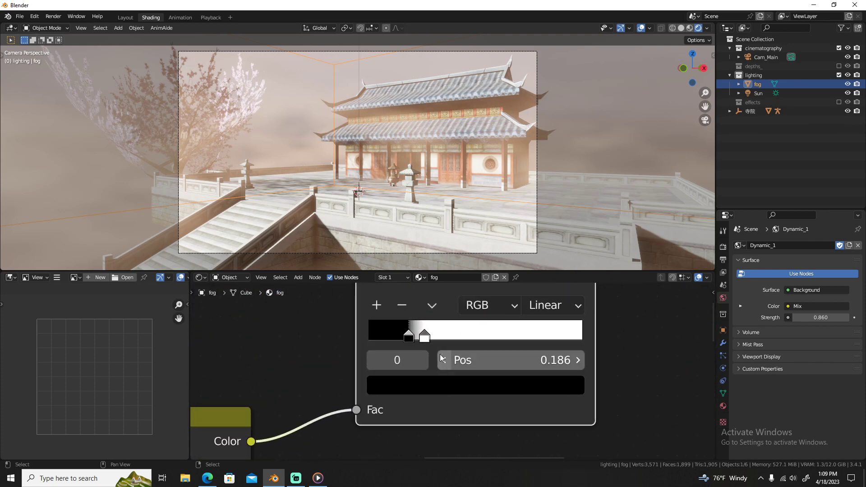
left_click_drag(426, 337, 423, 337)
scroll(377, 427, "down", 3)
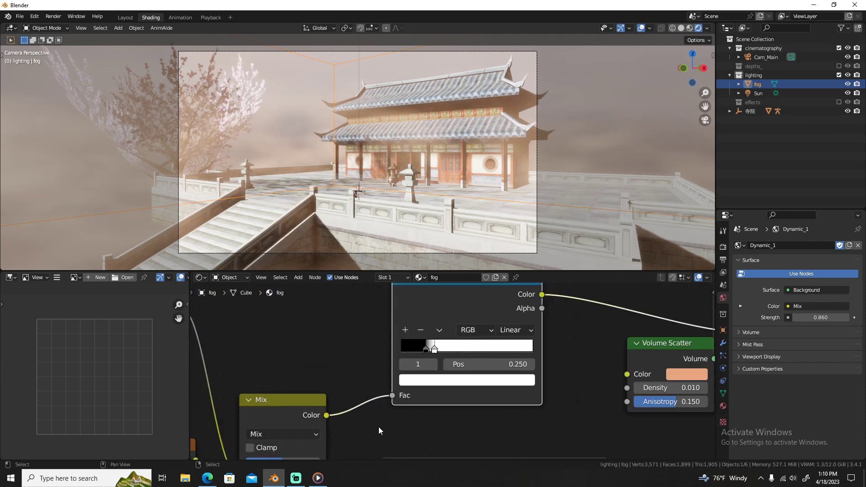
- Darken the fog's Volume Scatter color to a brownish orange and set its anisotropy to 0.350
middle_click_drag(544, 397, 436, 378)
scroll(493, 387, "up", 2)
left_click(563, 353)
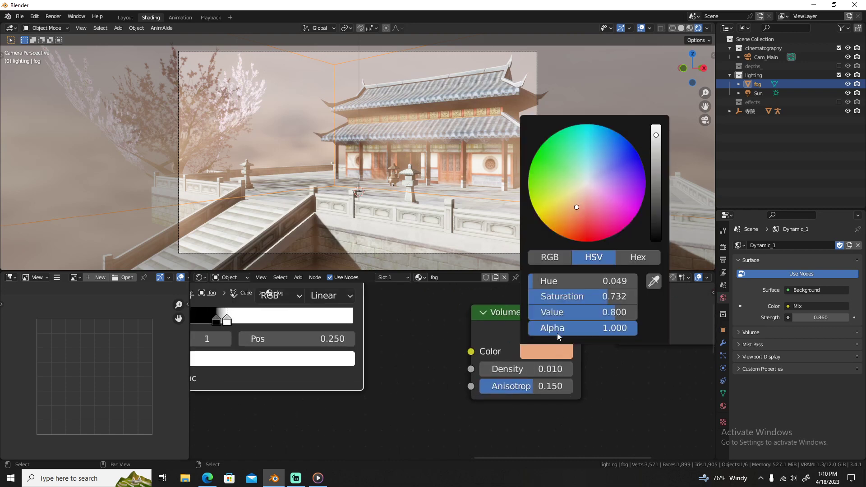
left_click_drag(602, 316, 556, 317)
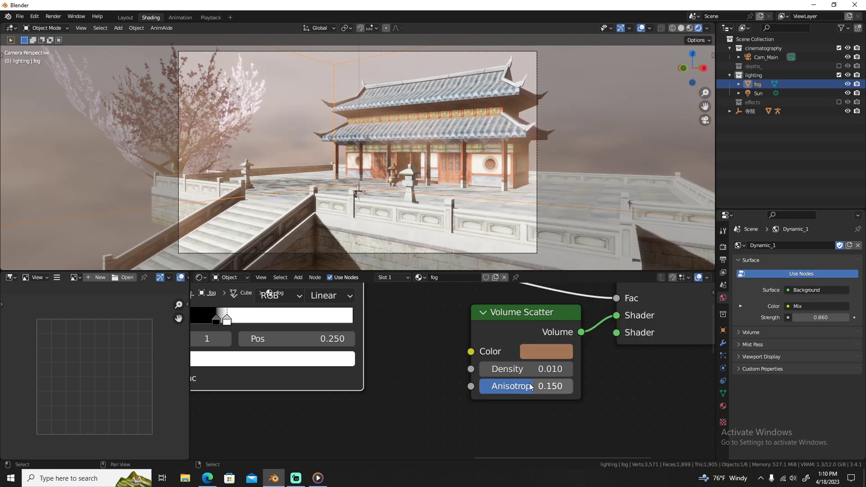
mouse_move(533, 386)
left_mouse_down()
mouse_move(544, 386)
mouse_move(503, 386)
mouse_move(570, 386)
mouse_move(480, 386)
mouse_move(541, 386)
left_mouse_up()
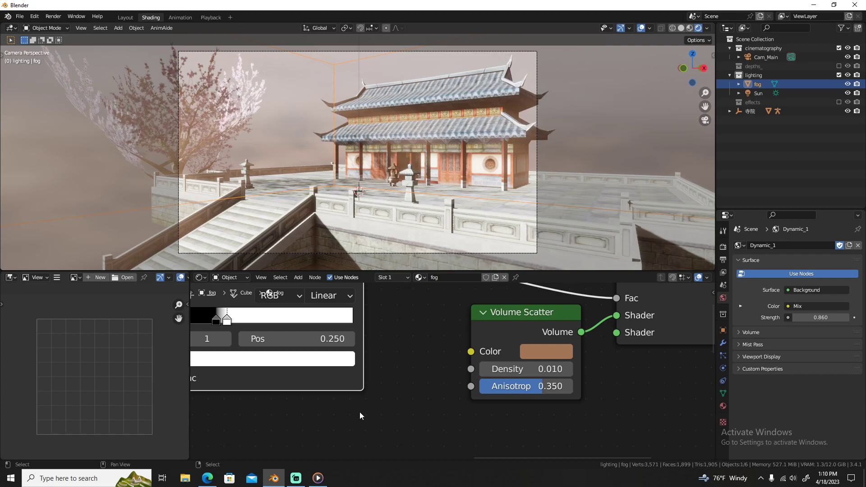
- Return to the Layout workspace and change the dynamic sky's sky color to a pale pink with hue 0.950 and saturation 0.093
left_click(125, 18)
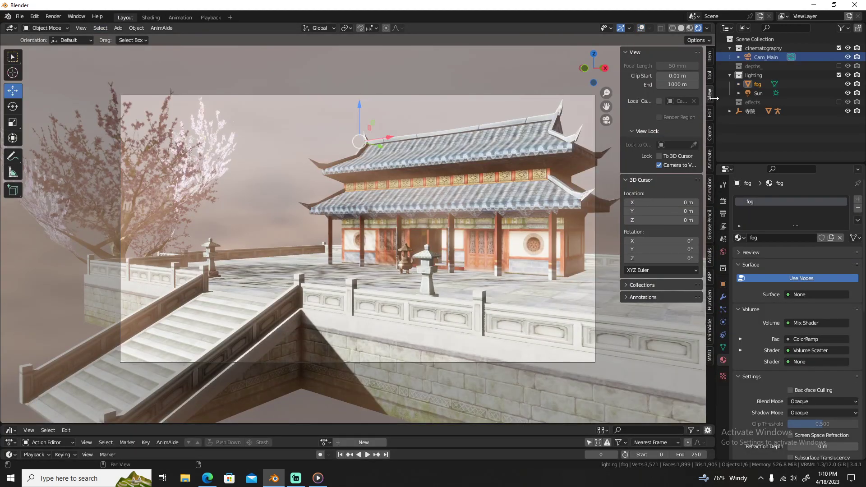
left_click(709, 134)
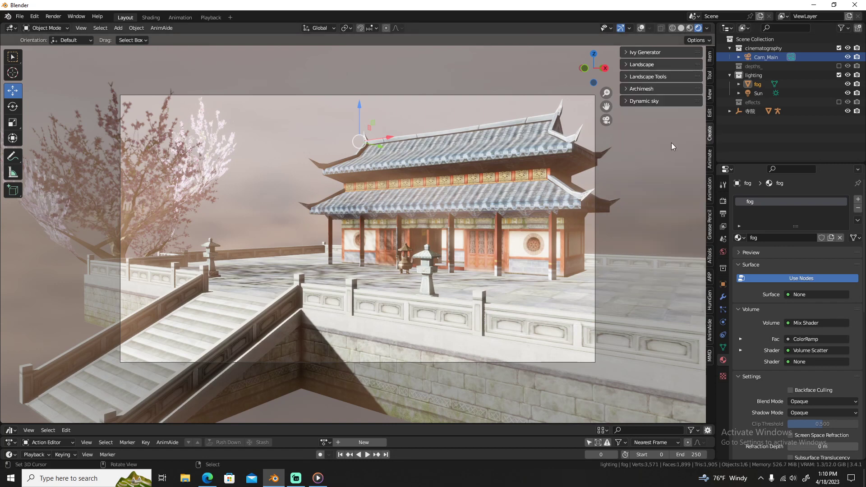
left_click(649, 101)
left_click(669, 188)
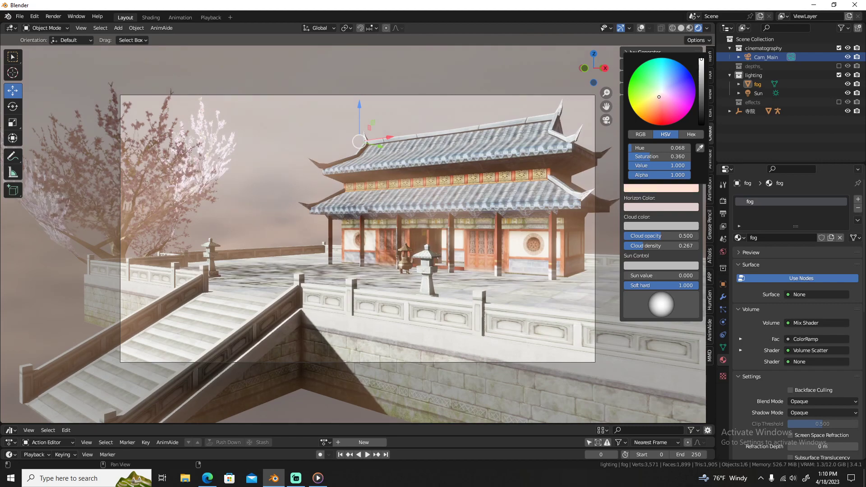
left_click_drag(661, 98, 662, 92)
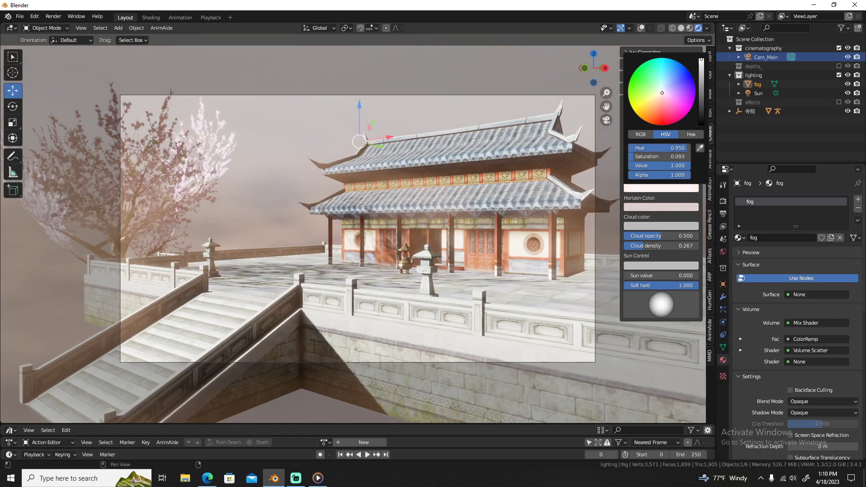
- Set the dynamic sky's brightness to 1.2 and render a test image of the shot
left_click(672, 149)
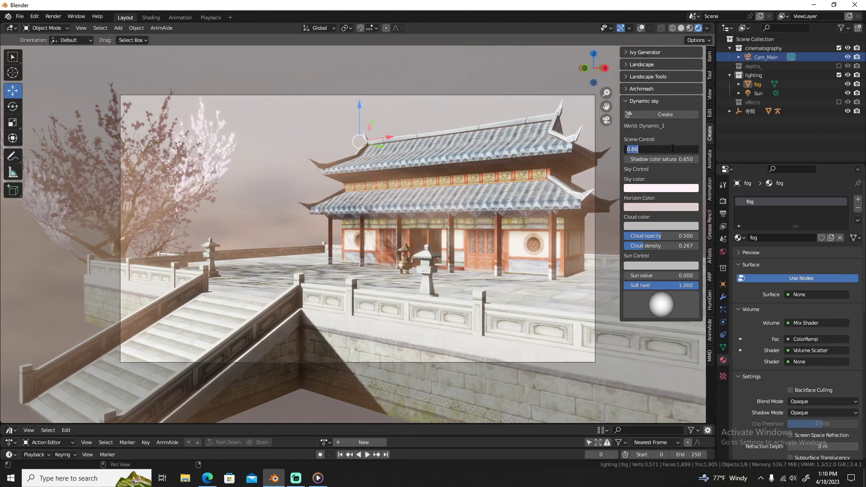
type("1.2")
key("Return")
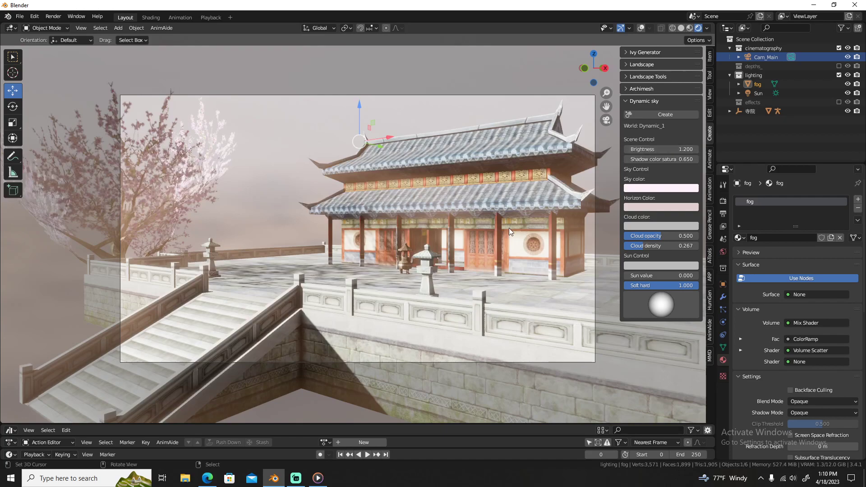
key("n")
key("F12")
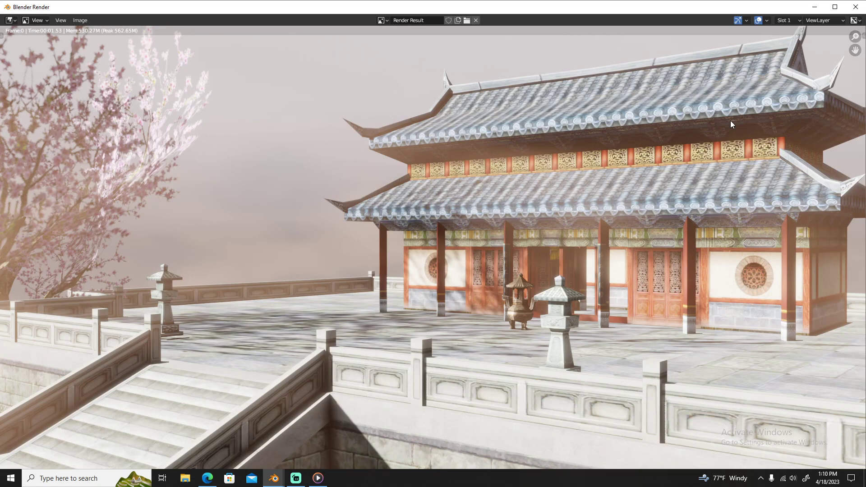
key("Escape")
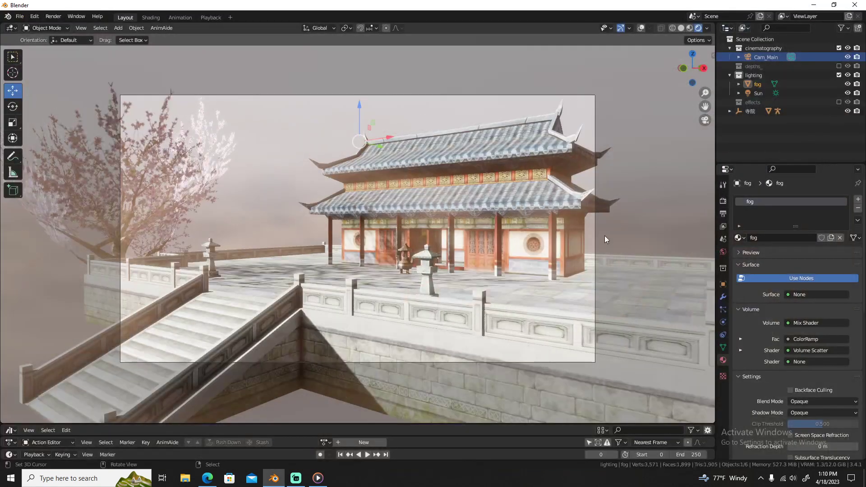
- Switch the render engine to Cycles and turn off denoising for both viewport and final render
left_click(722, 201)
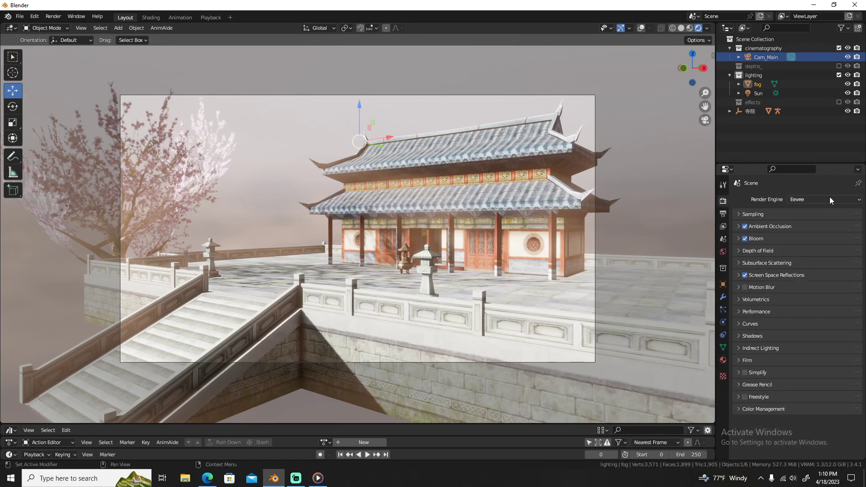
left_click(829, 199)
left_click(815, 234)
left_click(766, 236)
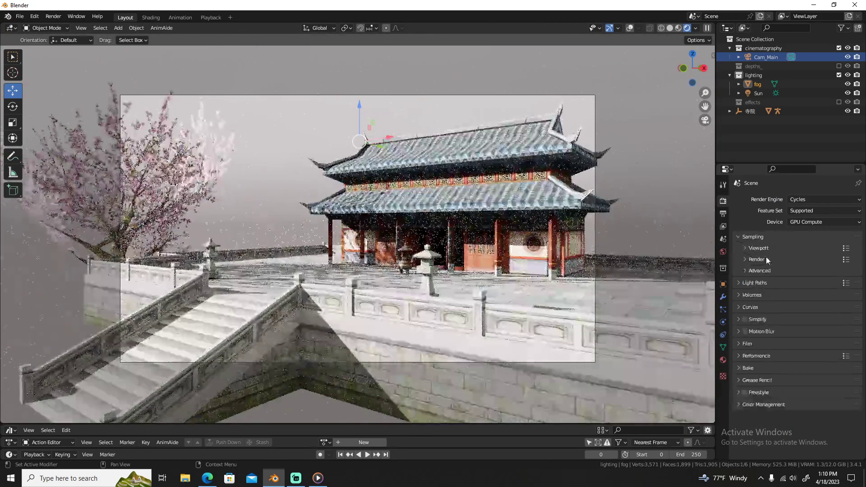
left_click(758, 248)
left_click(750, 296)
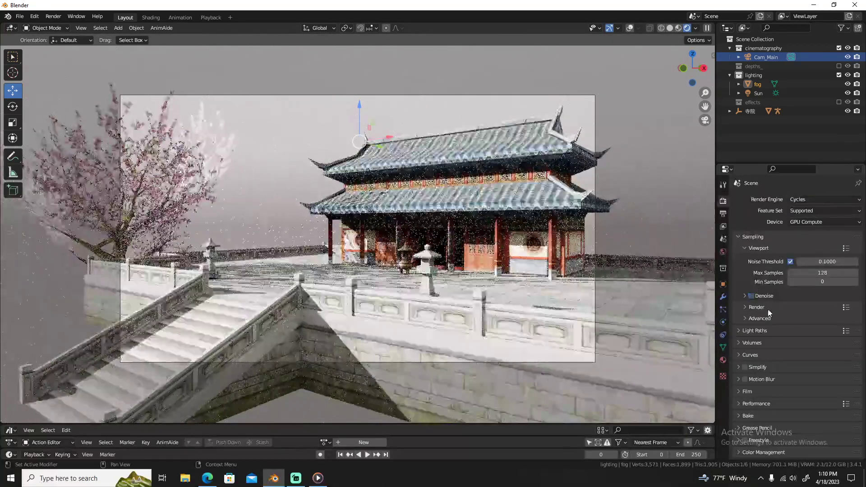
left_click(756, 307)
left_click(752, 364)
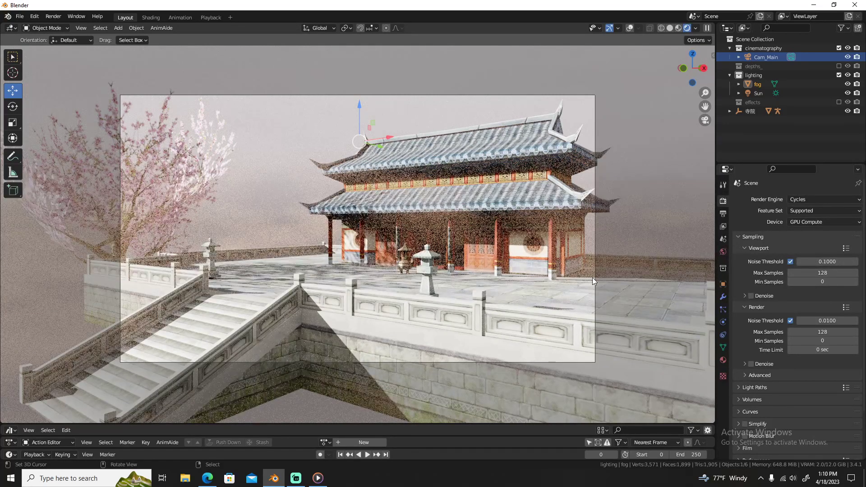
- Select the fog cube and, in the Shading workspace, darken its Volume Scatter color to an HSV value of 0.273
left_click(756, 87)
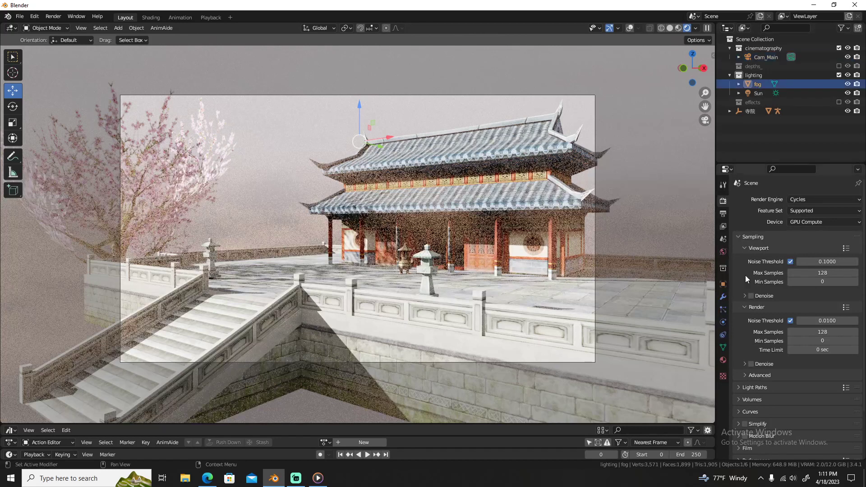
left_click(723, 360)
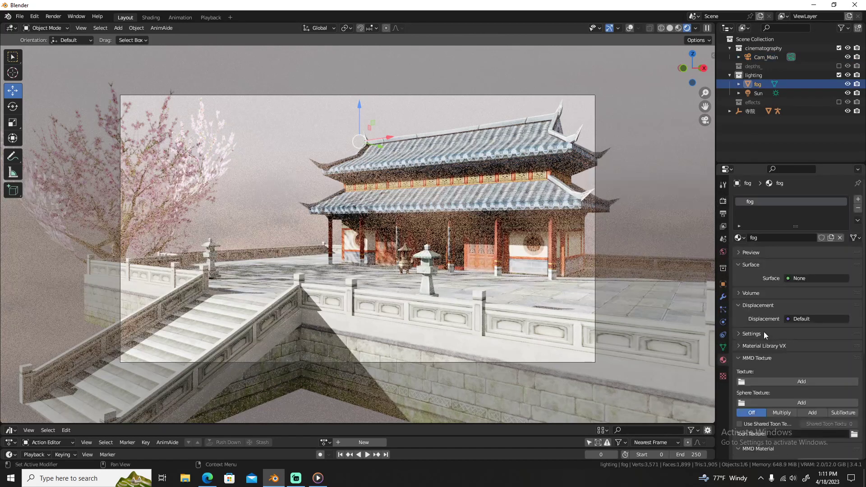
left_click(762, 359)
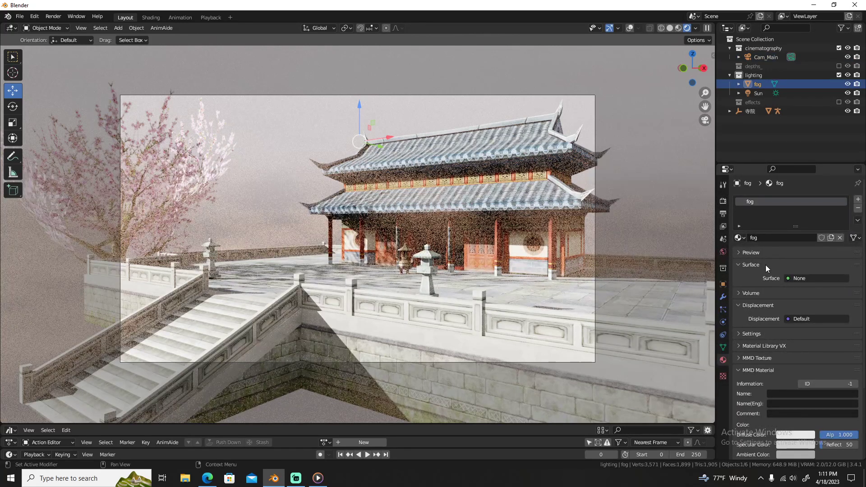
left_click(756, 292)
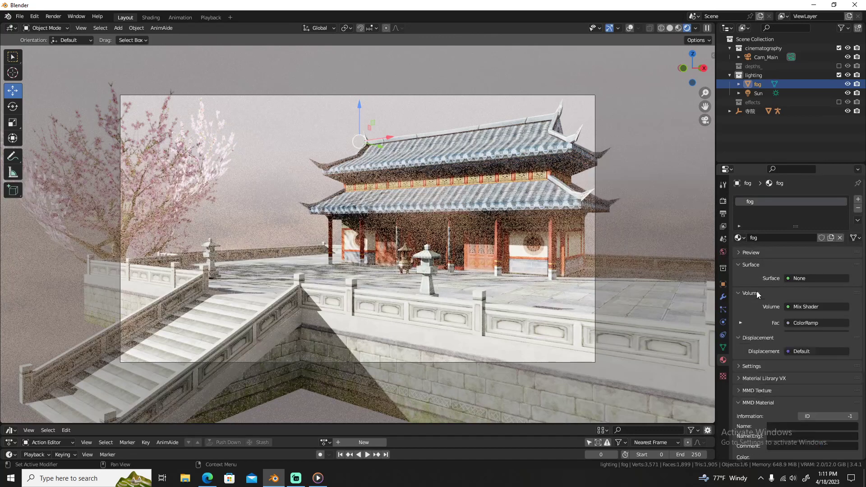
left_click(152, 17)
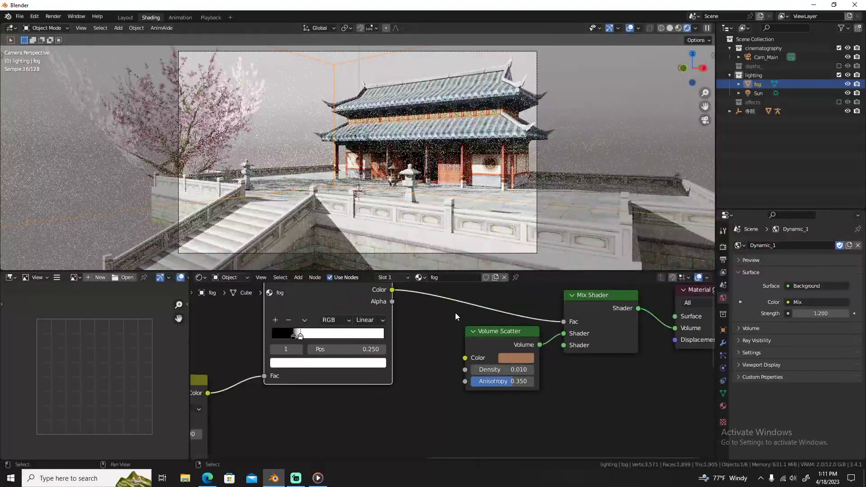
scroll(455, 315, "up", 3)
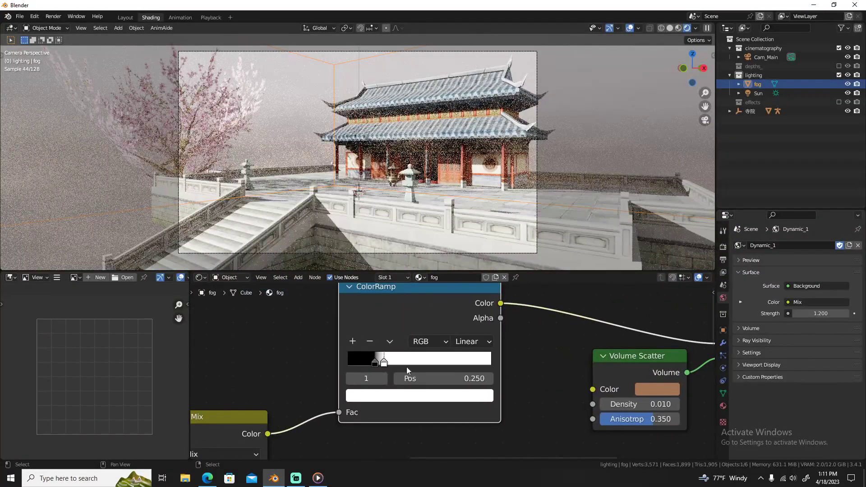
scroll(547, 354, "down", 6)
middle_click_drag(556, 350, 477, 338)
scroll(477, 338, "up", 5)
left_click(519, 362)
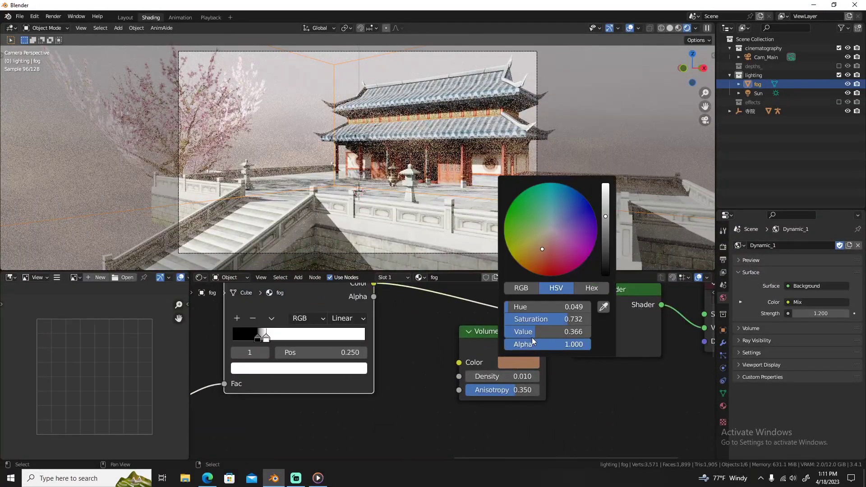
left_click_drag(532, 338, 524, 337)
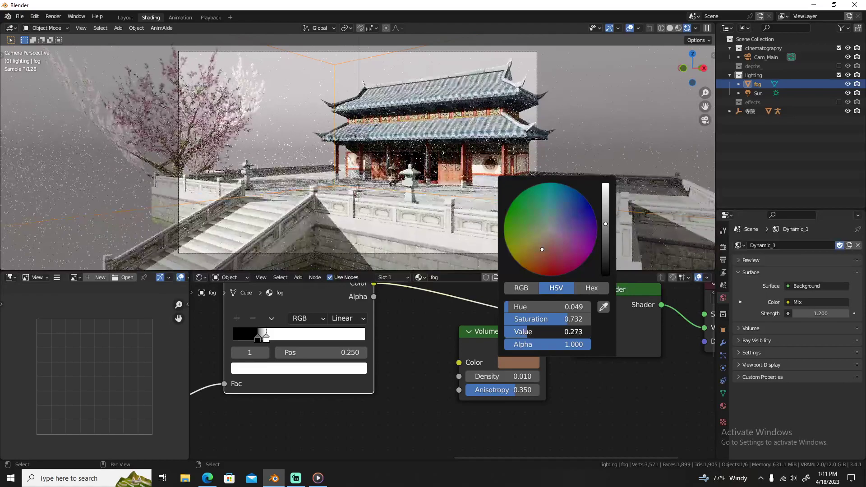
- In the Layout workspace, apply the Fast Global Illumination light paths preset and set the maximum volume bounces to 12
left_click(126, 18)
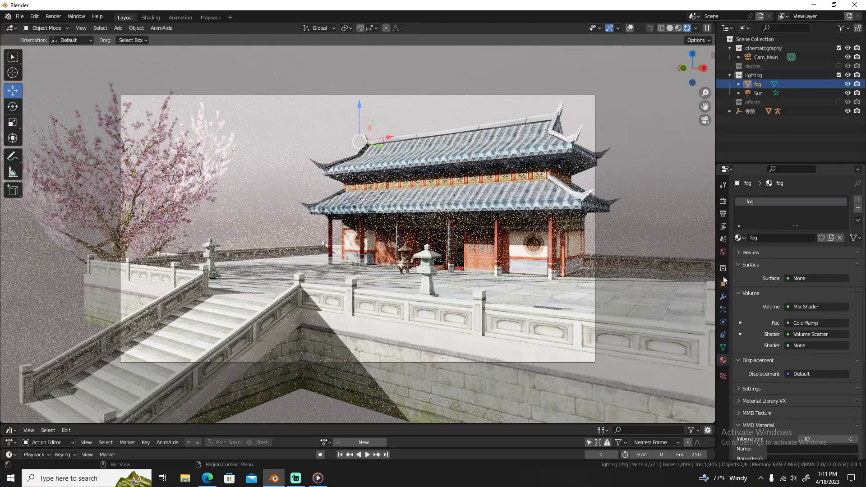
left_click(723, 202)
scroll(765, 331, "down", 3)
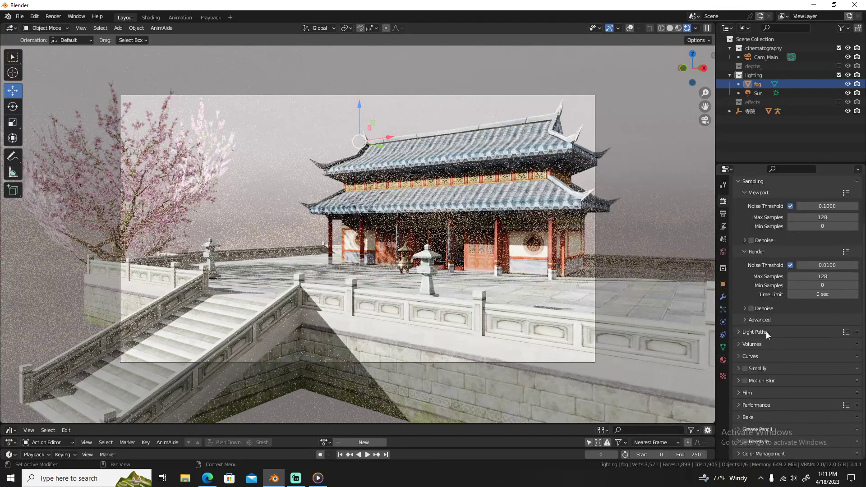
left_click(769, 332)
scroll(789, 298, "down", 4)
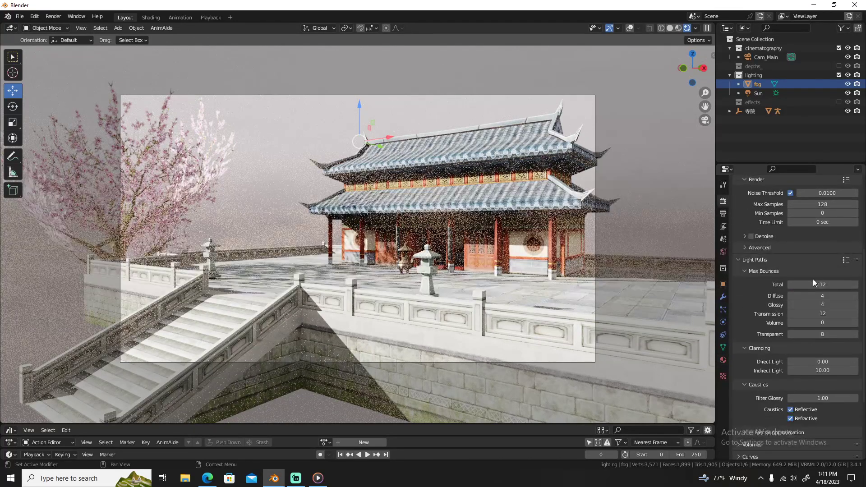
left_click(846, 262)
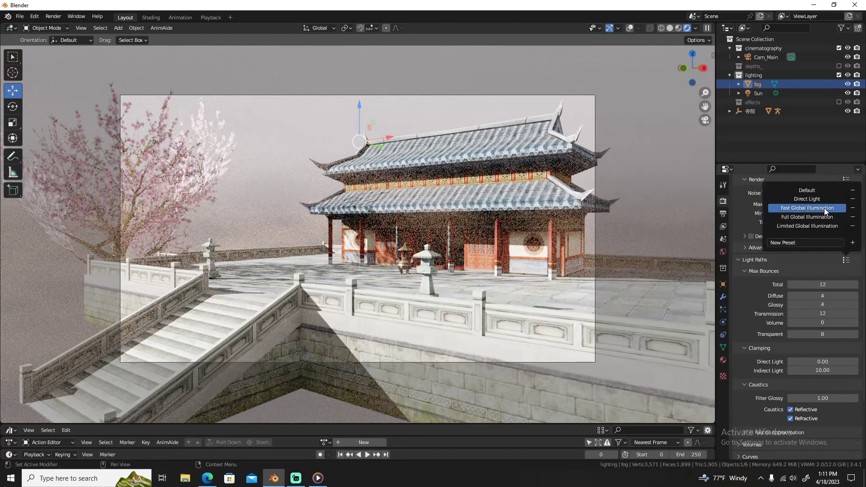
left_click(824, 208)
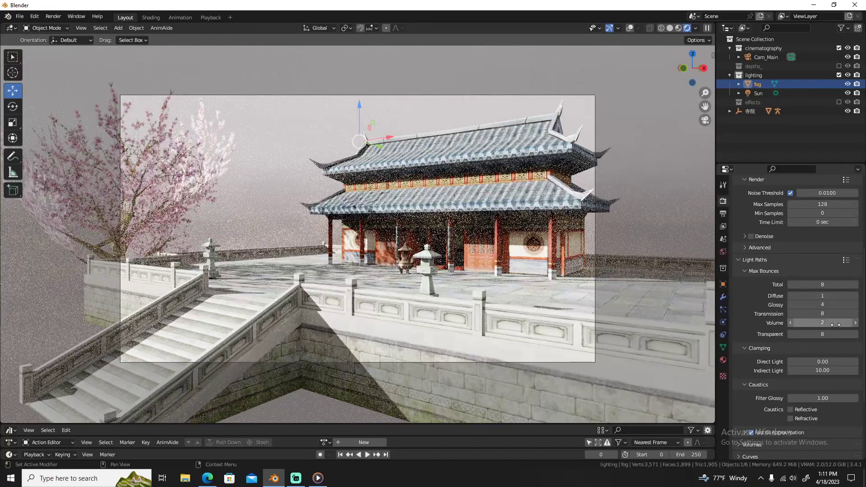
left_click(821, 323)
key("Return")
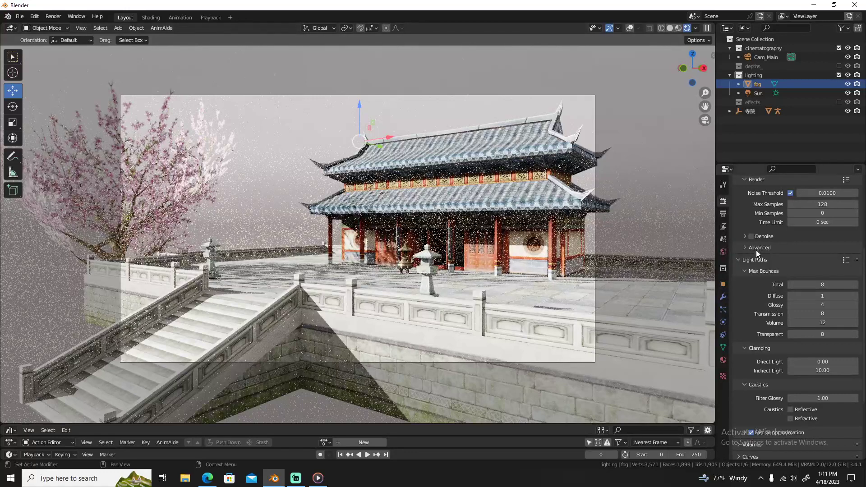
- Set the render max samples to 256 and render a Cycles test image of the temple shot
scroll(766, 252, "up", 5)
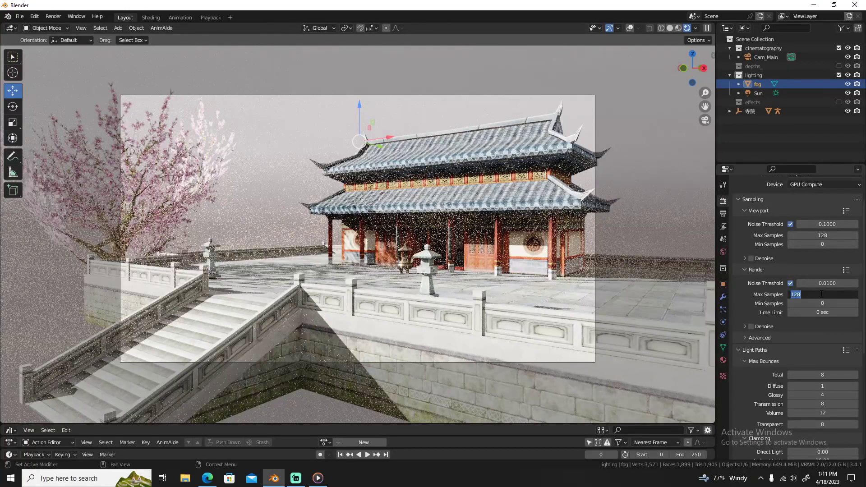
type("256")
key("Return")
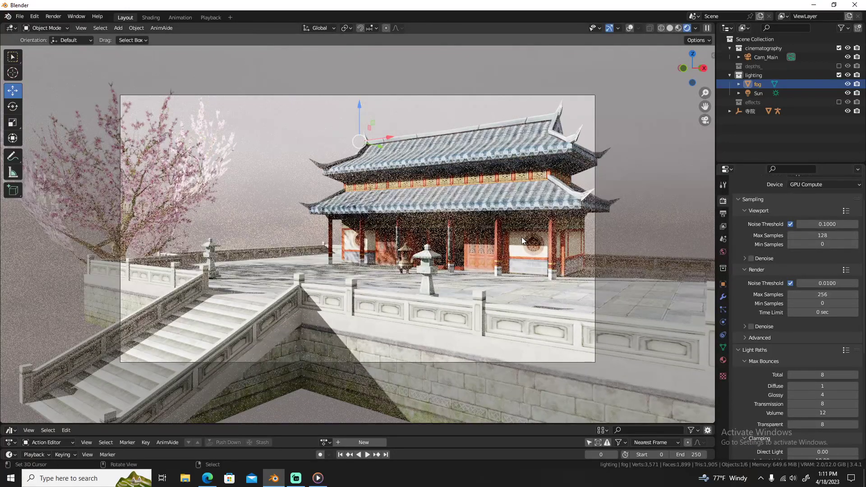
key("F12")
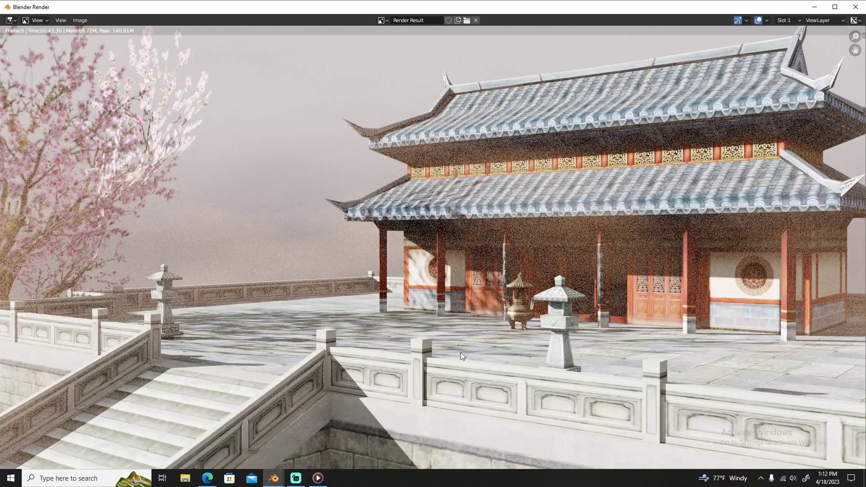
key("Escape")
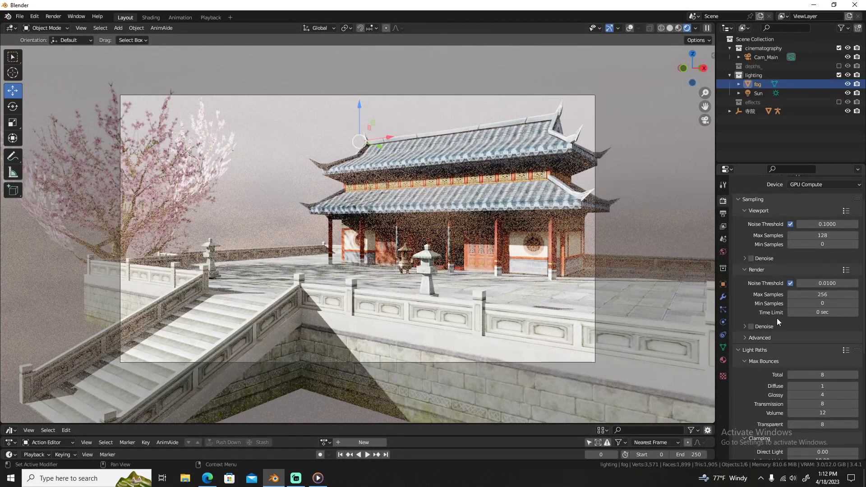
- Switch the render engine back to Eevee
scroll(763, 253, "up", 2)
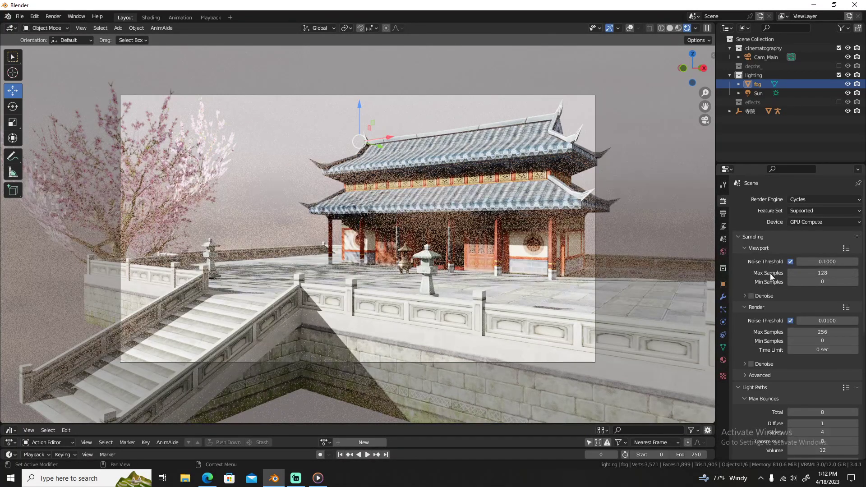
left_click(816, 199)
left_click(813, 210)
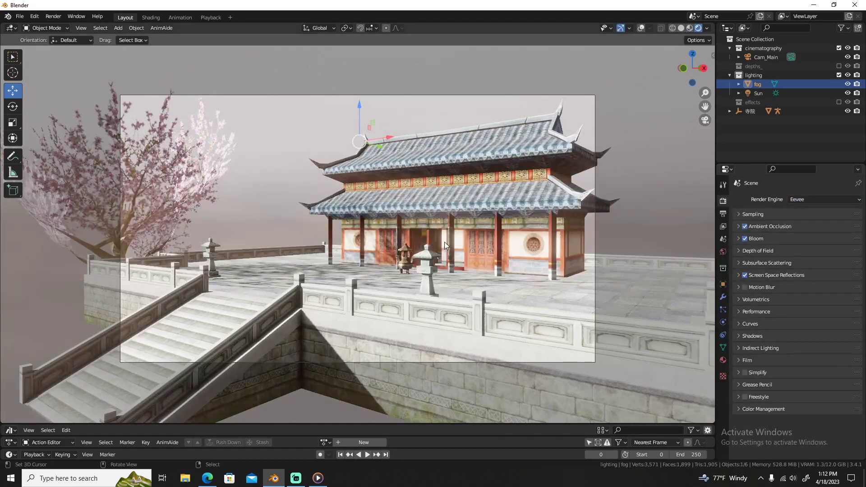
- Select the temple mesh and set the shadow mode of its first material to Opaque
left_click(526, 206)
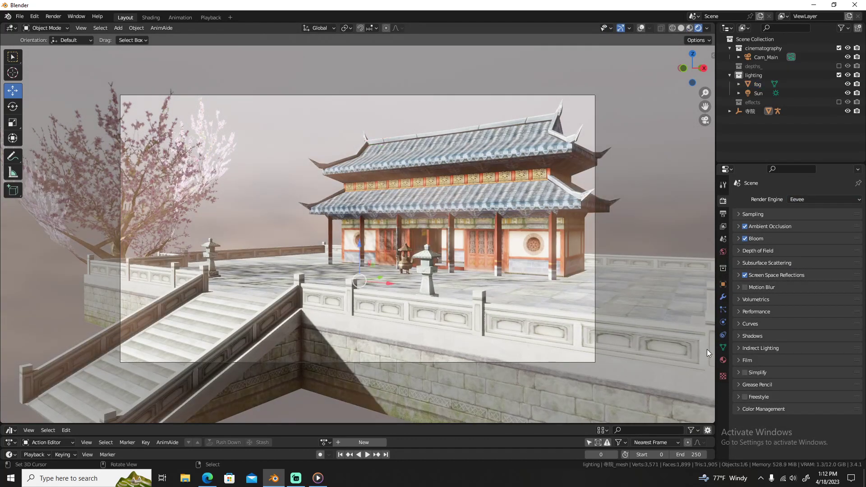
left_click(723, 359)
scroll(769, 221, "up", 15)
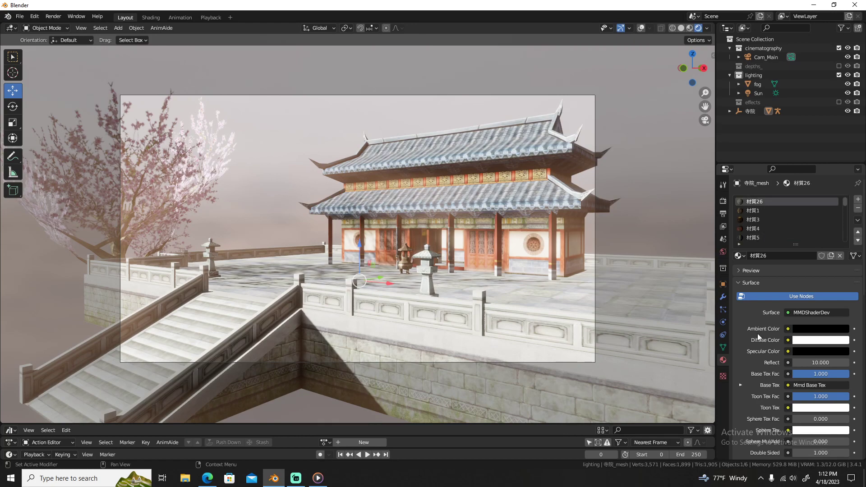
scroll(760, 360, "down", 12)
left_click(809, 324)
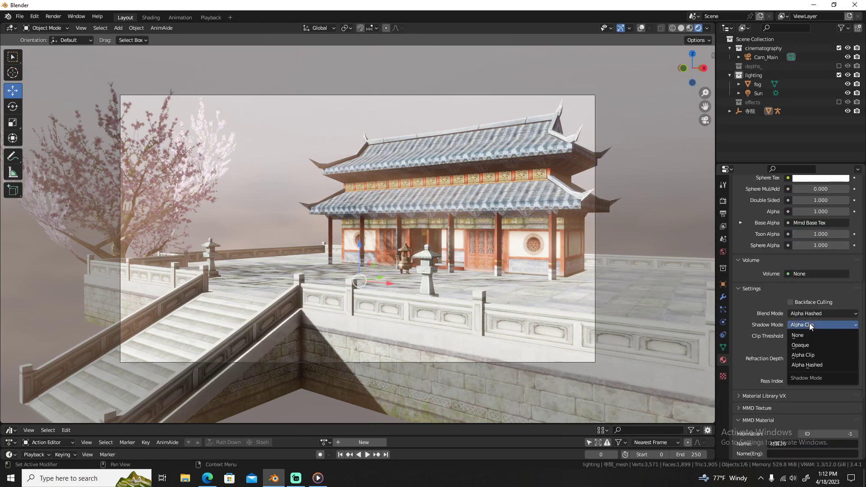
left_click(813, 348)
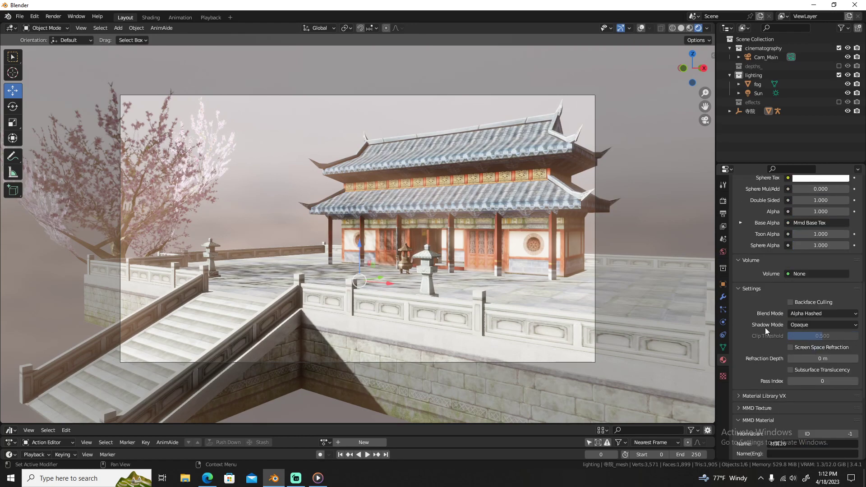
- Select the Sun light and set its contact shadows to 3.1 m distance, 0.001 bias and 1.11 m thickness
left_click(757, 92)
mouse_move(823, 335)
left_mouse_down()
mouse_move(857, 335)
mouse_move(819, 335)
left_mouse_up()
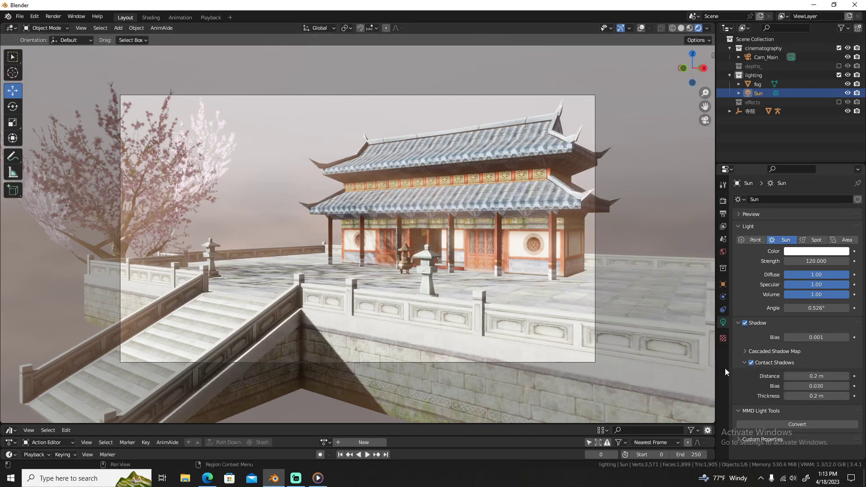
left_click(751, 362)
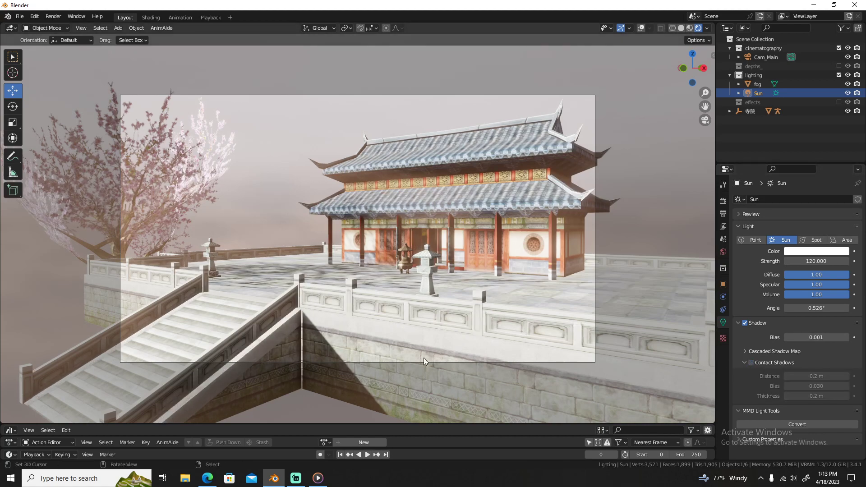
left_click(750, 362)
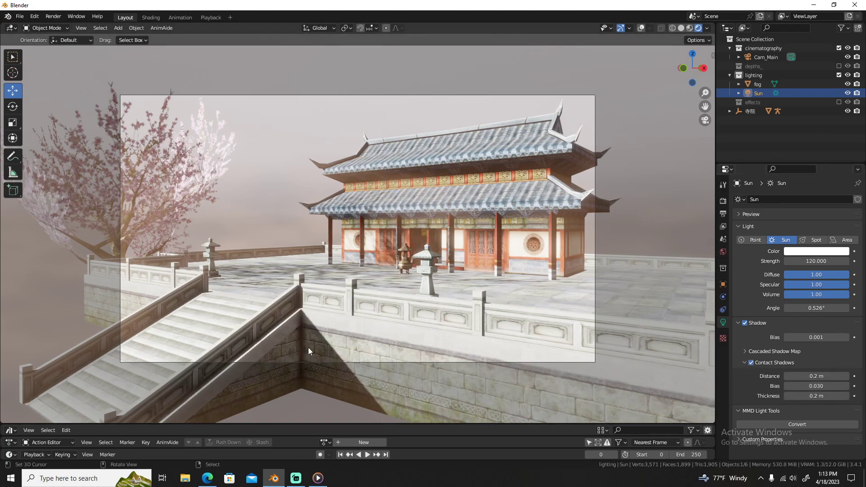
mouse_move(803, 386)
left_mouse_down()
mouse_move(828, 385)
mouse_move(791, 386)
left_mouse_up()
left_click_drag(794, 386, 812, 386)
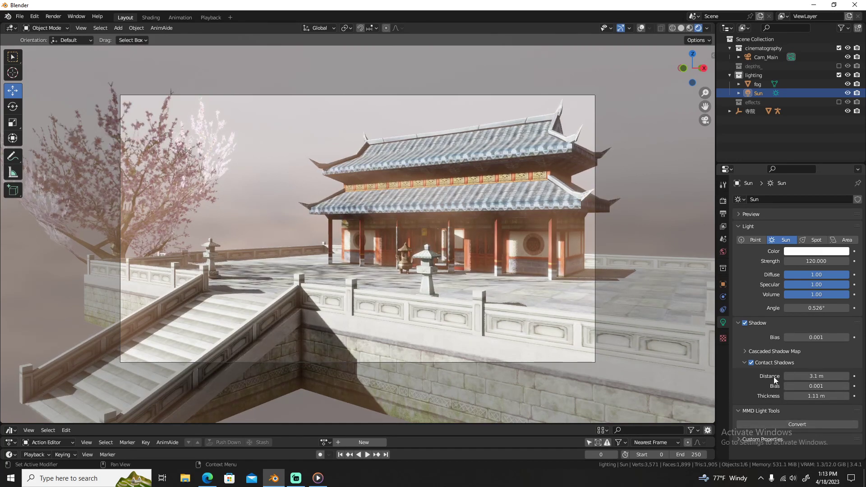
- Try a cascaded shadow map fade of 0.202 with max distances of 100 m and 30 m for the Sun
left_click(764, 351)
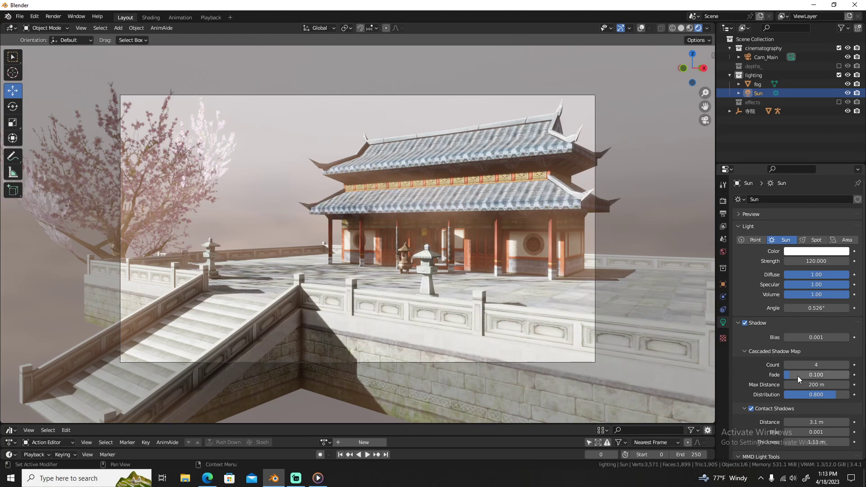
mouse_move(797, 375)
left_mouse_down()
mouse_move(807, 375)
mouse_move(797, 385)
mouse_move(810, 383)
left_mouse_up()
double_click(810, 384)
type("100")
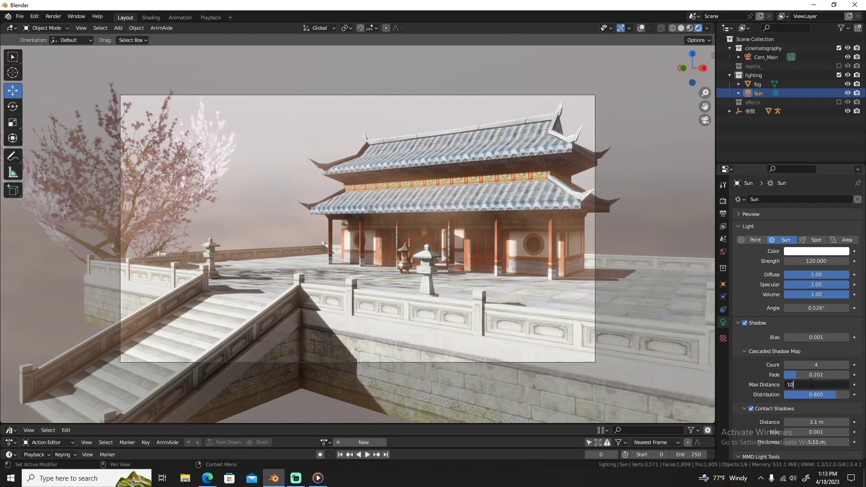
key("Return")
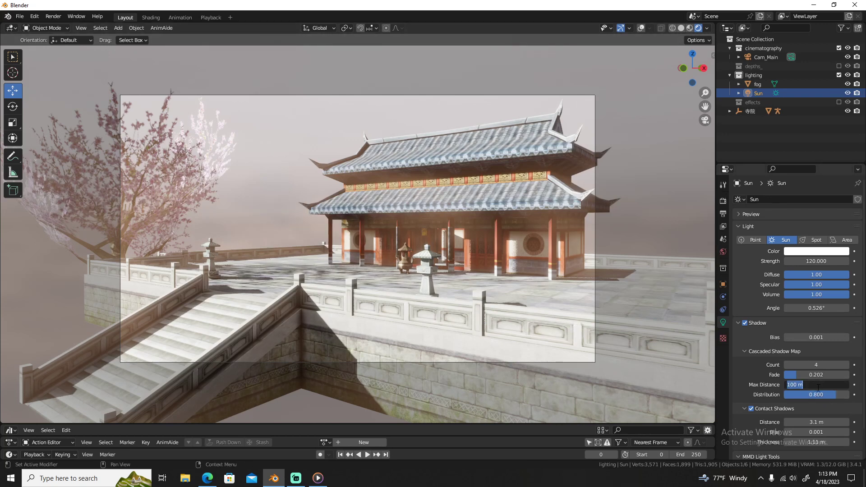
key("ctrl+z")
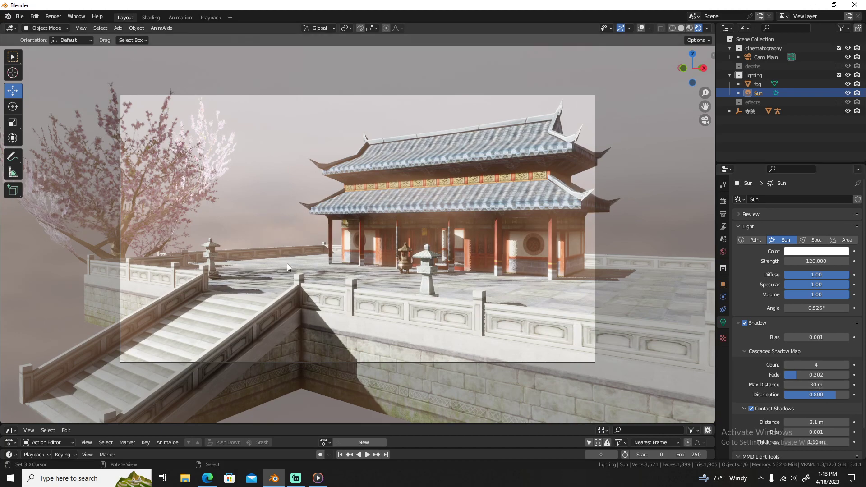
left_click(815, 385)
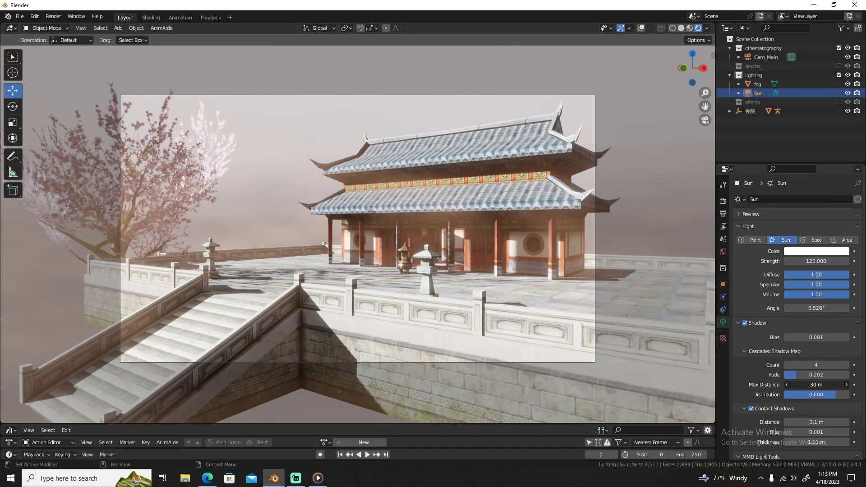
type("100")
key("Return")
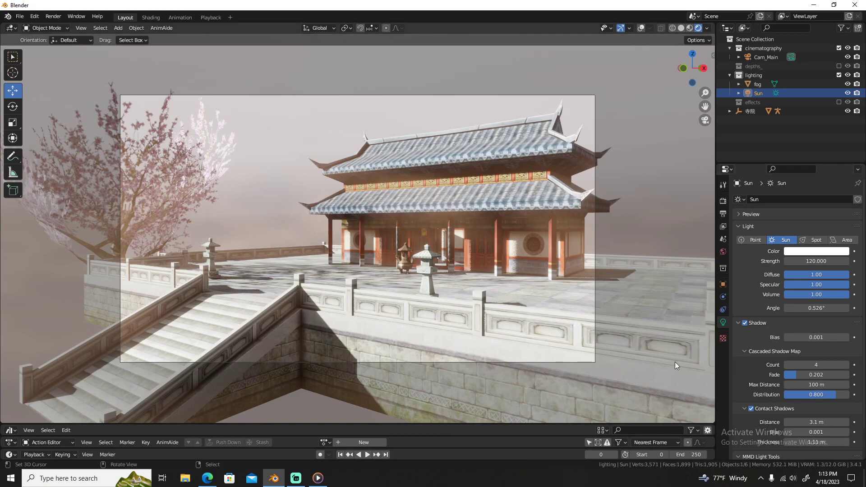
- Configure the Sun's cascaded shadow map with 600 m max distance, 0.440 fade, 0.950 distribution and a count entry of 6
left_click(818, 386)
type("600")
key("Return")
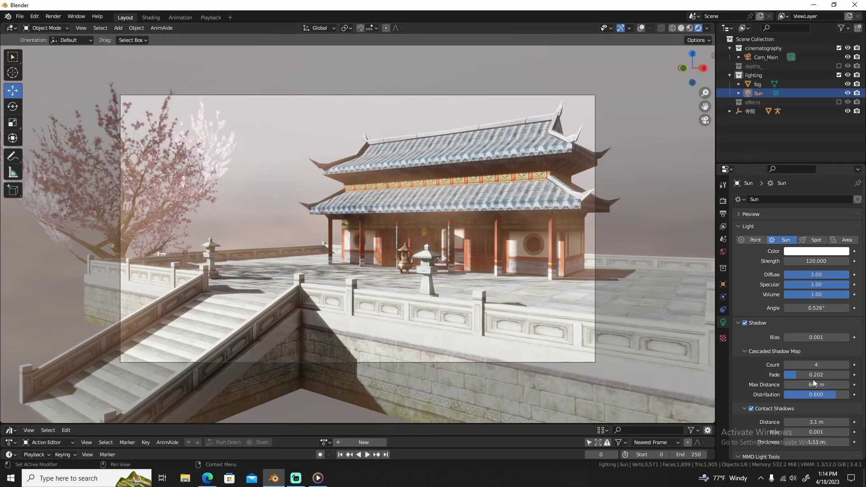
mouse_move(812, 375)
left_mouse_down()
mouse_move(841, 374)
mouse_move(829, 374)
left_mouse_up()
mouse_move(836, 395)
left_mouse_down()
mouse_move(825, 394)
mouse_move(845, 395)
left_mouse_up()
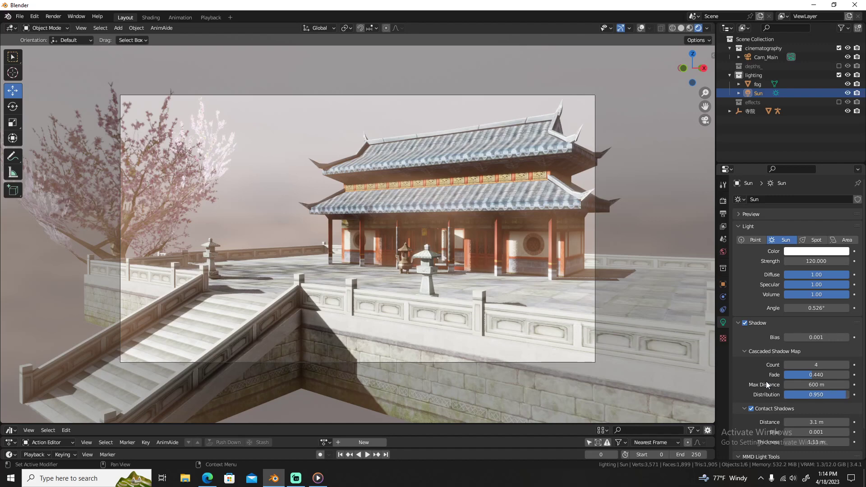
left_click(817, 364)
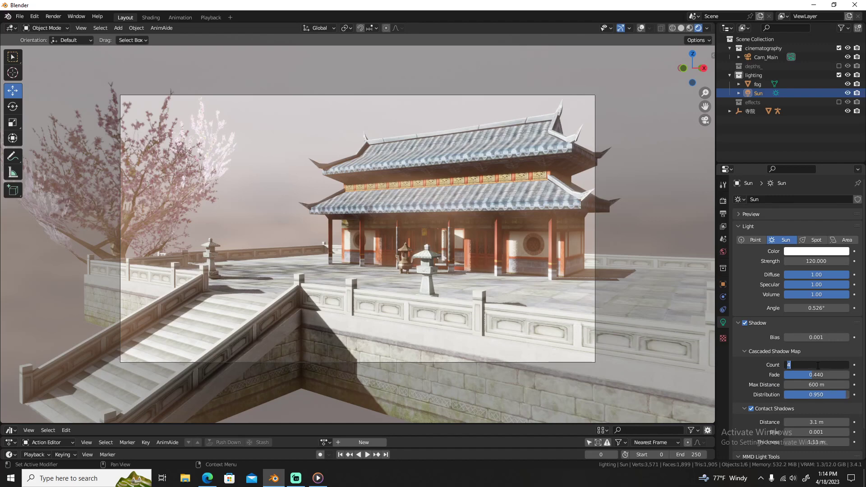
type("6")
key("Return")
- Set the Sun's contact shadow distance to 3 m and render an Eevee test image of the temple shot
left_click(770, 354)
mouse_move(808, 376)
left_mouse_down()
mouse_move(847, 376)
mouse_move(806, 376)
left_mouse_up()
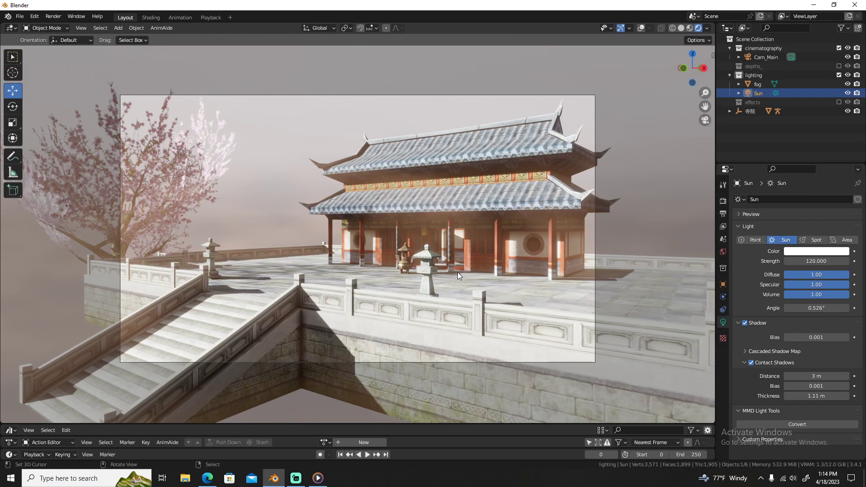
key("F12")
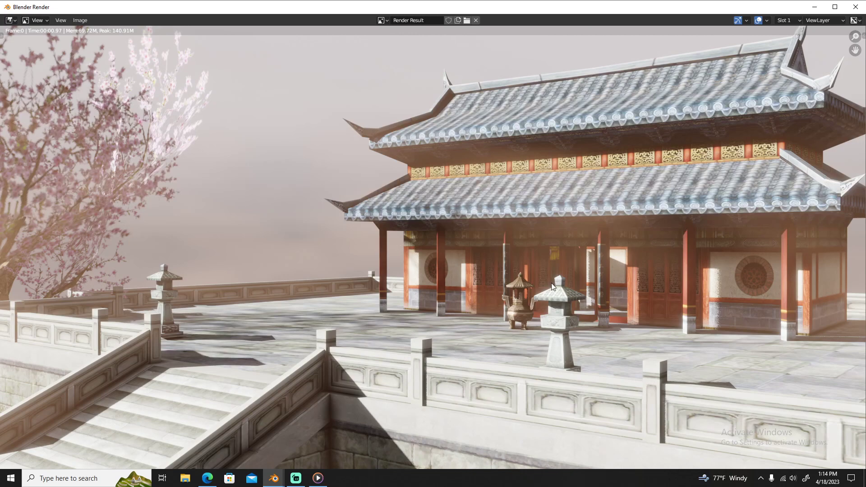
key("Escape")
left_click(295, 478)
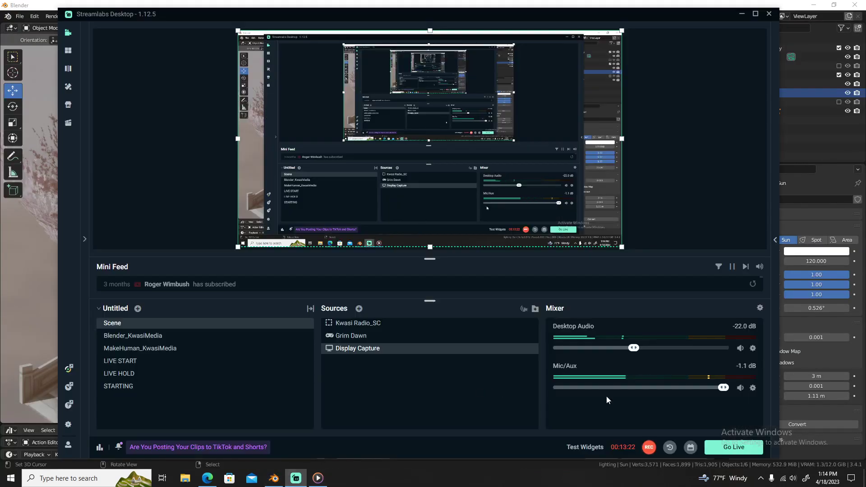